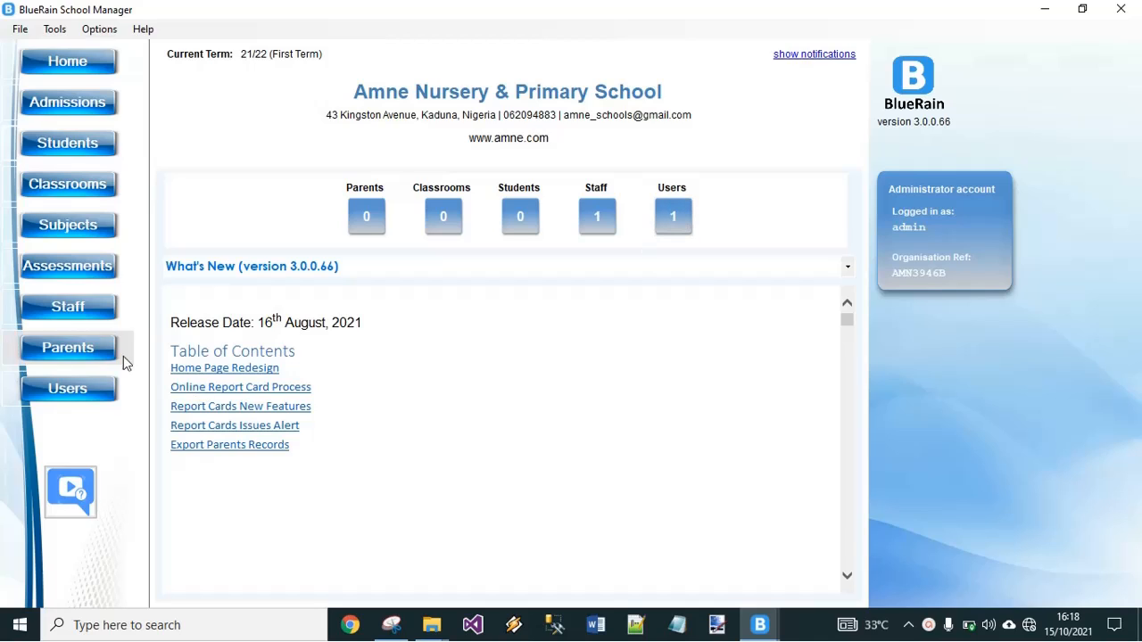
# View the administrator's staff record and the details of the admin user account.
pyautogui.click(60, 306)
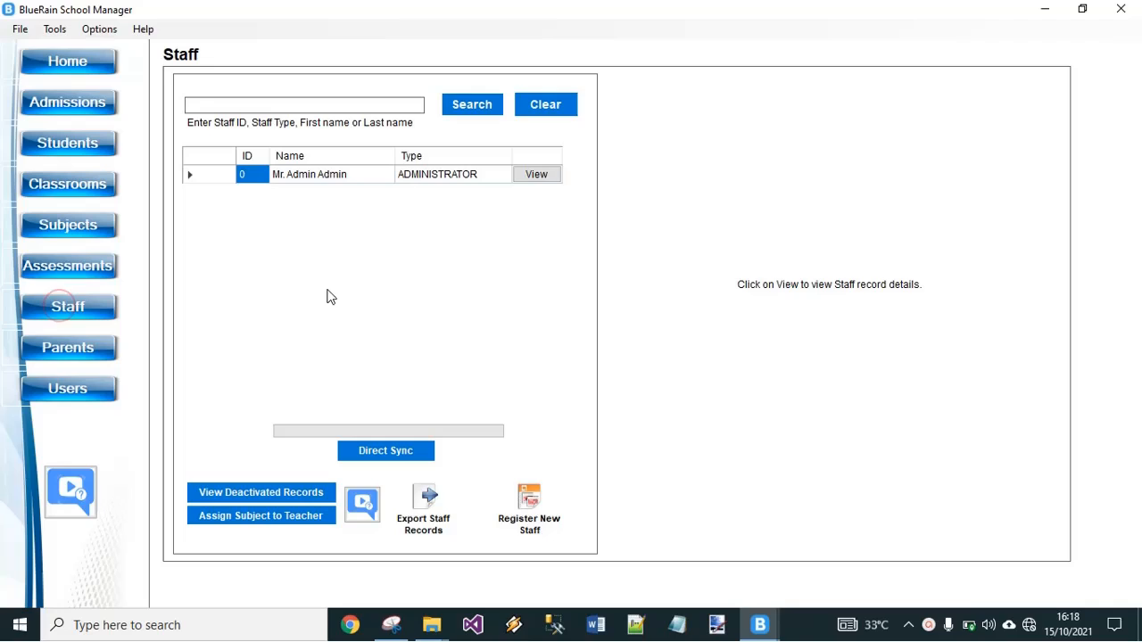
pyautogui.click(529, 177)
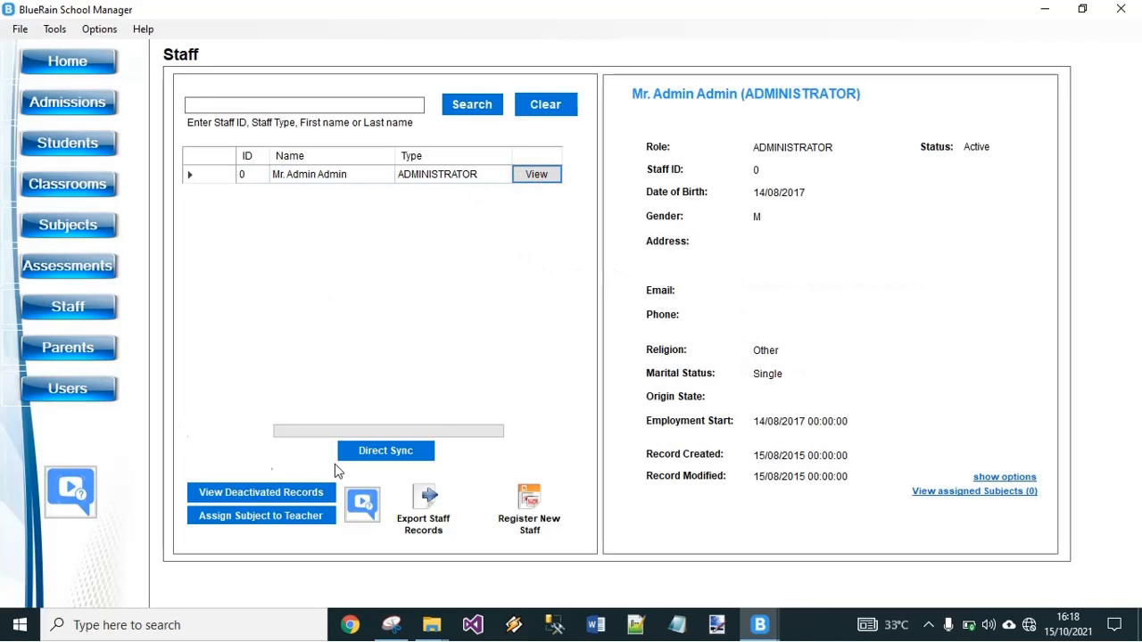
pyautogui.click(89, 395)
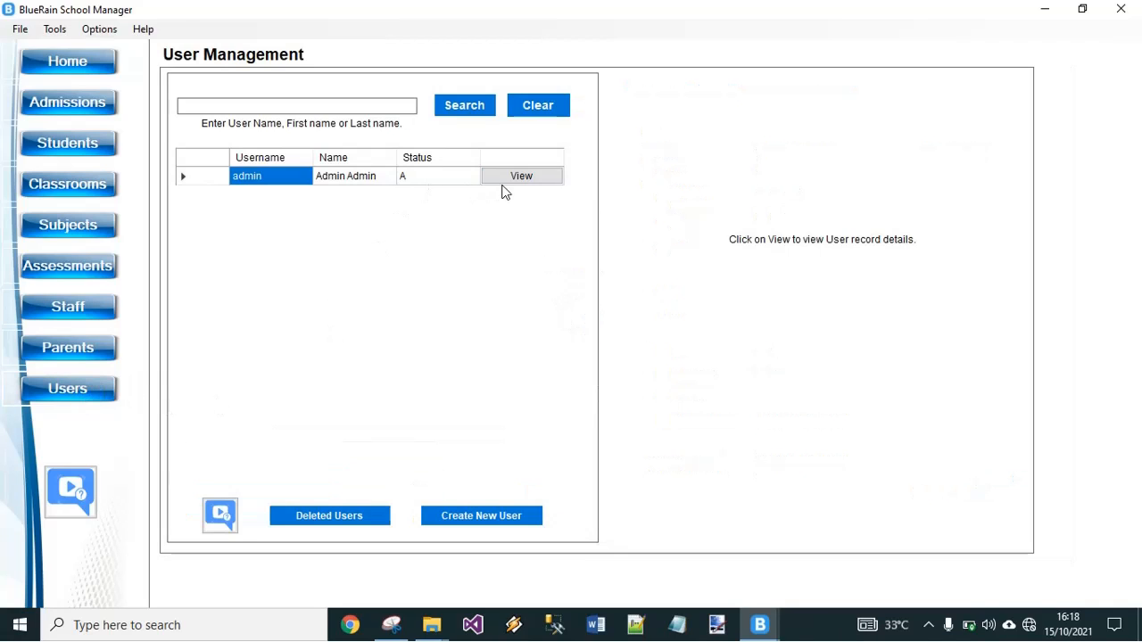
pyautogui.click(505, 182)
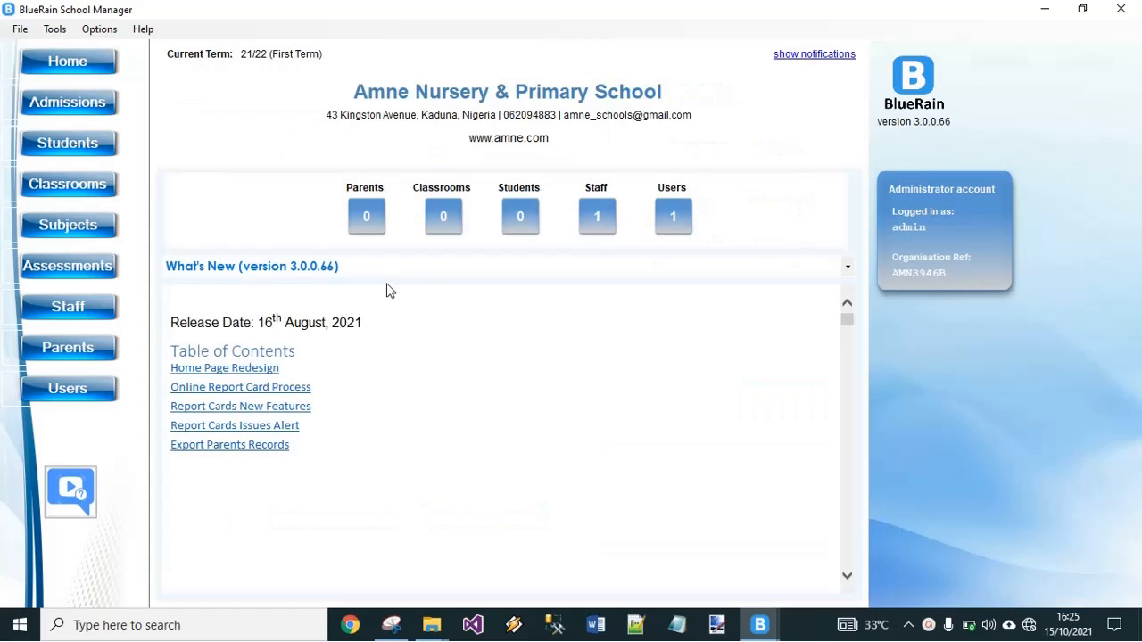
# Look over the Classrooms, Students and Parents pages.
pyautogui.click(114, 182)
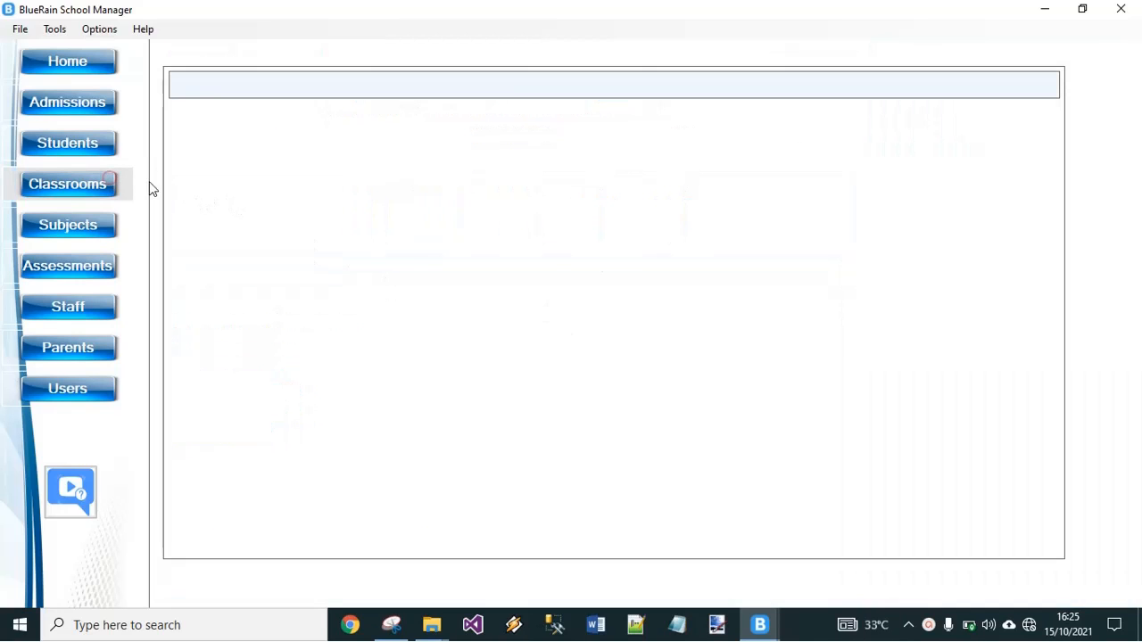
pyautogui.click(91, 145)
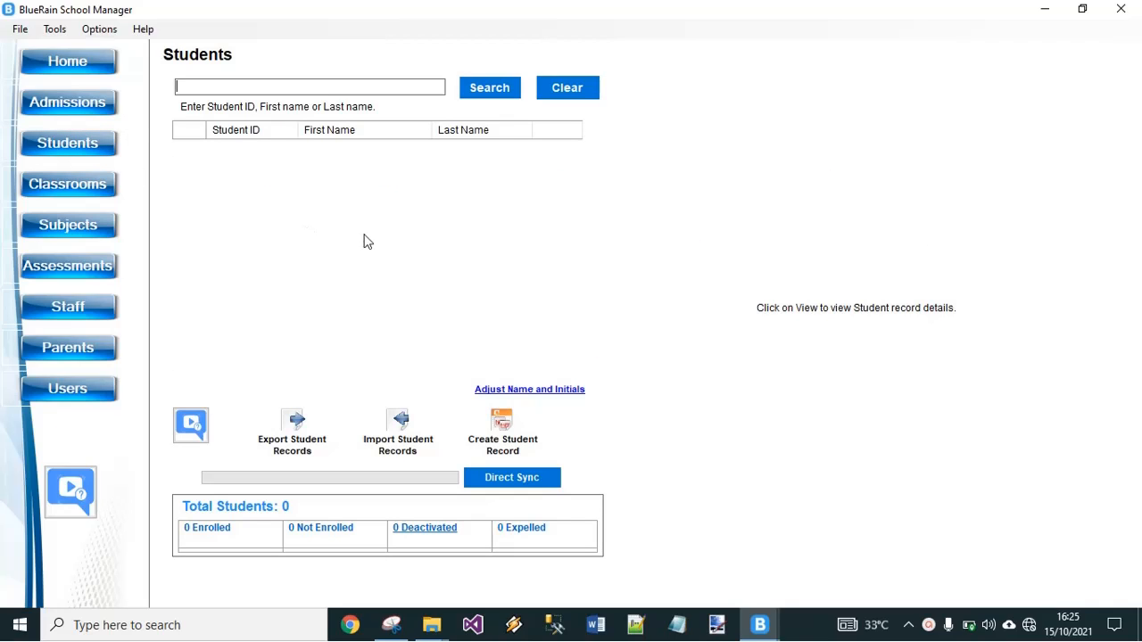
pyautogui.click(92, 348)
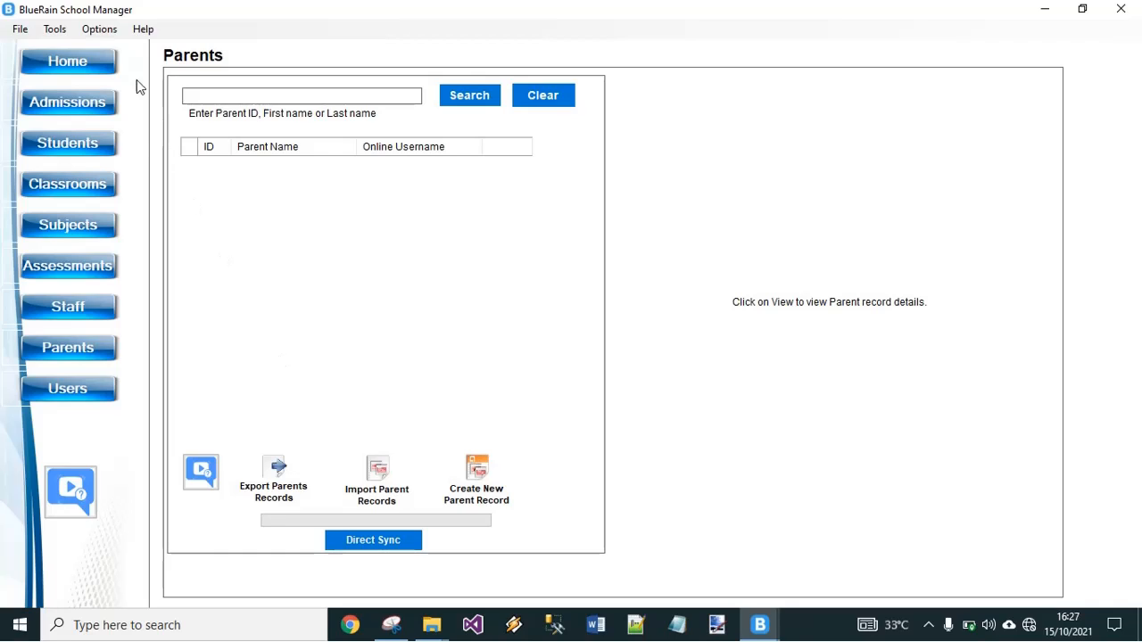
# Review the Assessment Settings for the Nursery group and close them.
pyautogui.click(99, 28)
pyautogui.click(131, 49)
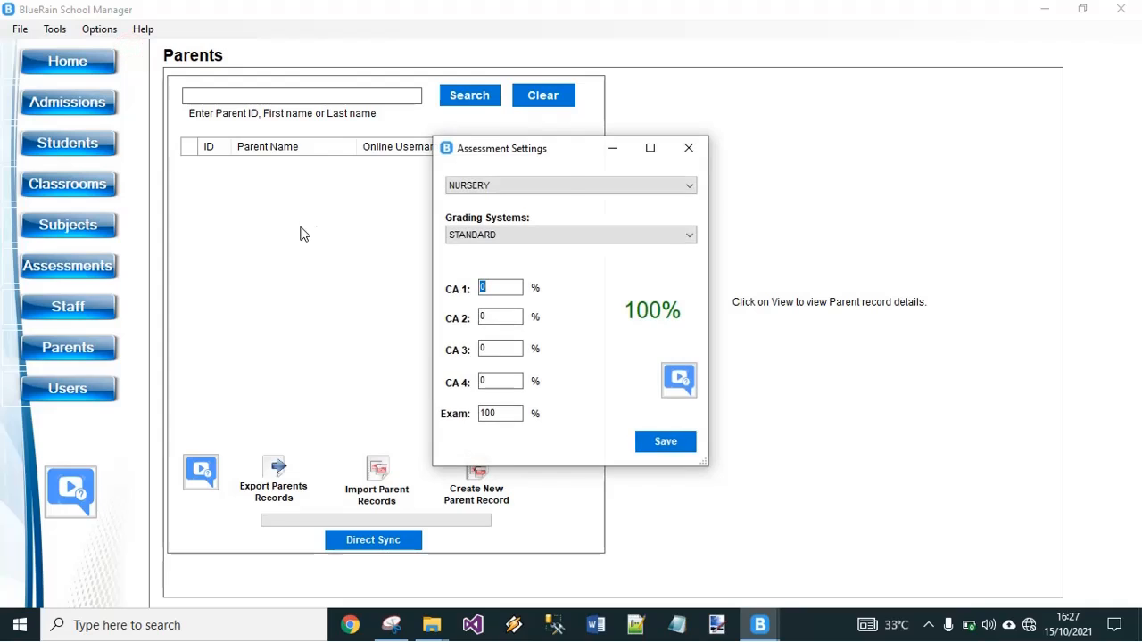
pyautogui.click(682, 149)
# Review the grading system window and close it, and open the Upload Image option.
pyautogui.click(100, 29)
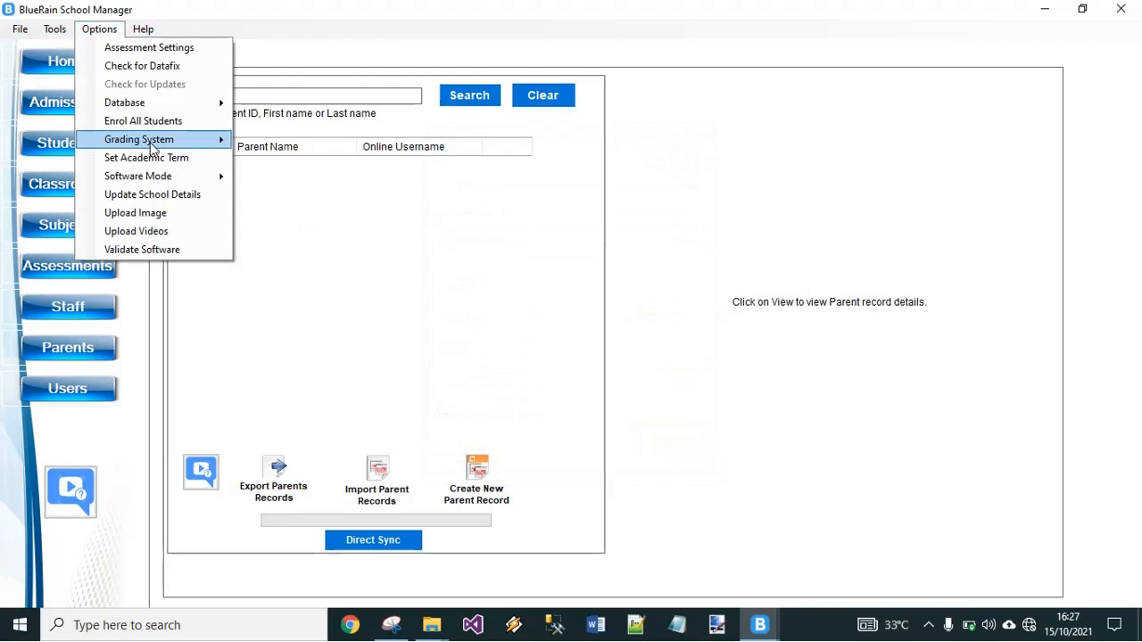
pyautogui.moveTo(175, 143)
pyautogui.click(268, 141)
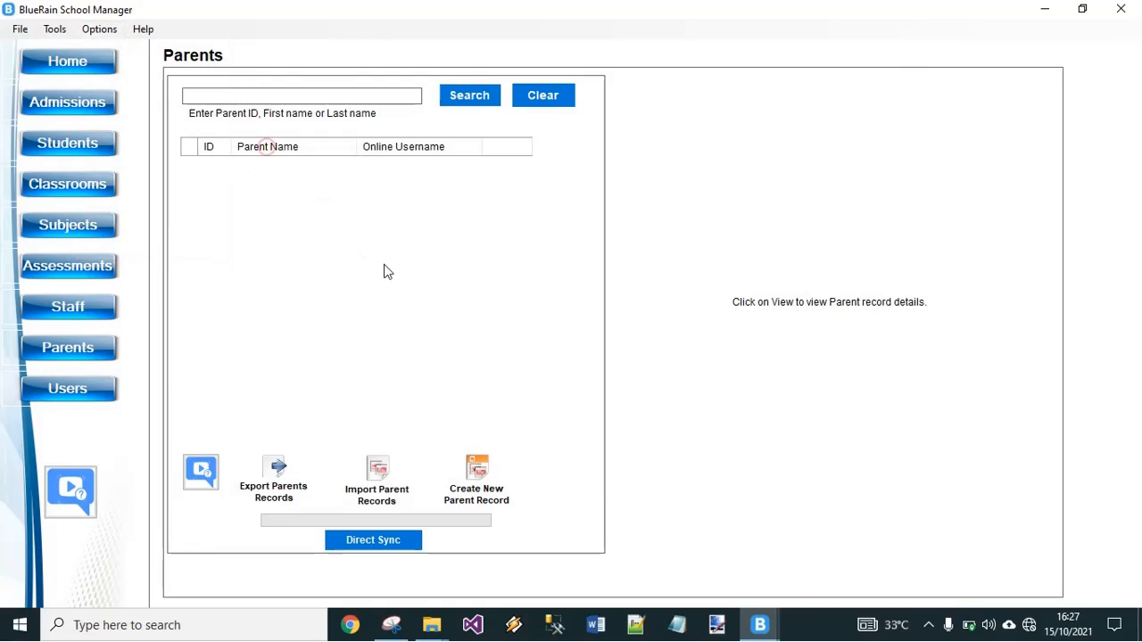
pyautogui.click(899, 71)
pyautogui.click(100, 29)
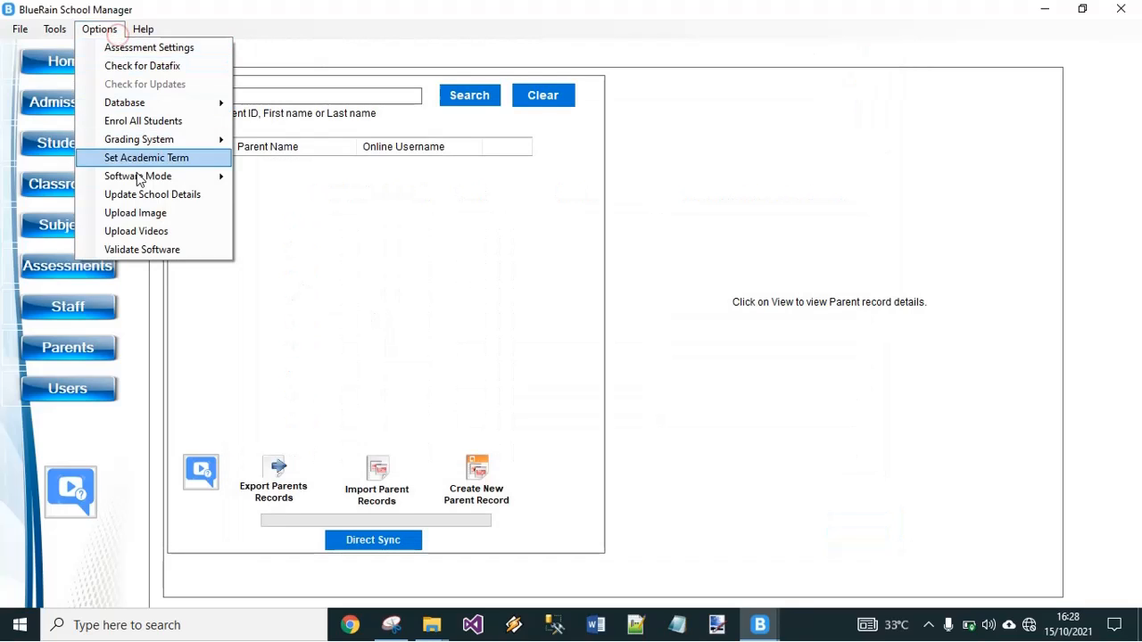
pyautogui.click(134, 213)
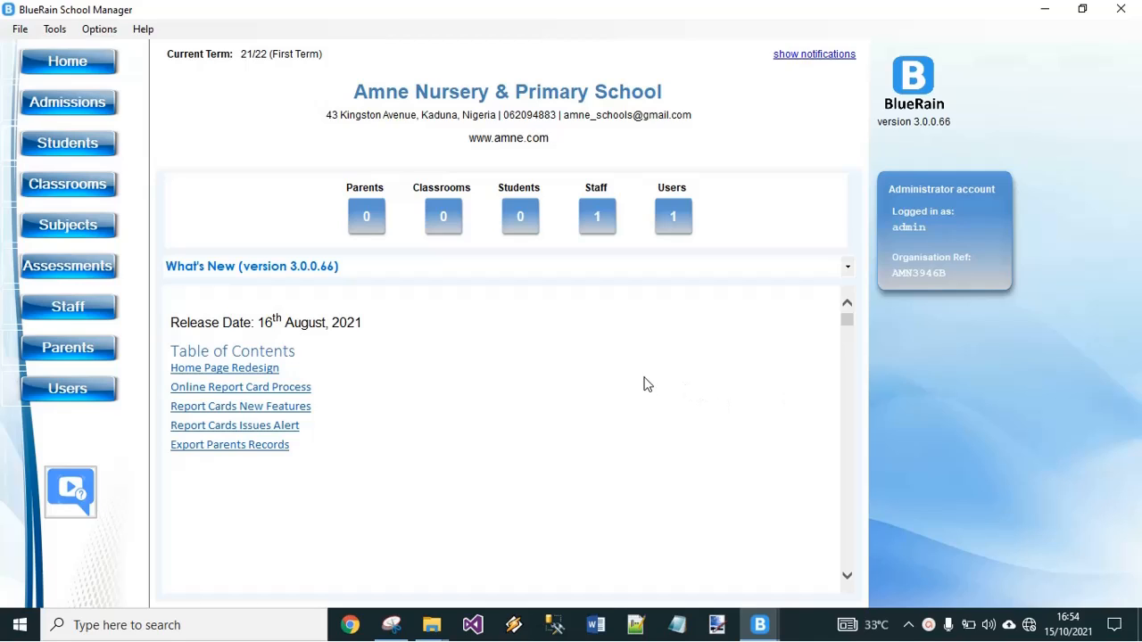
# Add a classroom section named Gold to the Nursery group and check it in the Nursery section list.
pyautogui.click(75, 178)
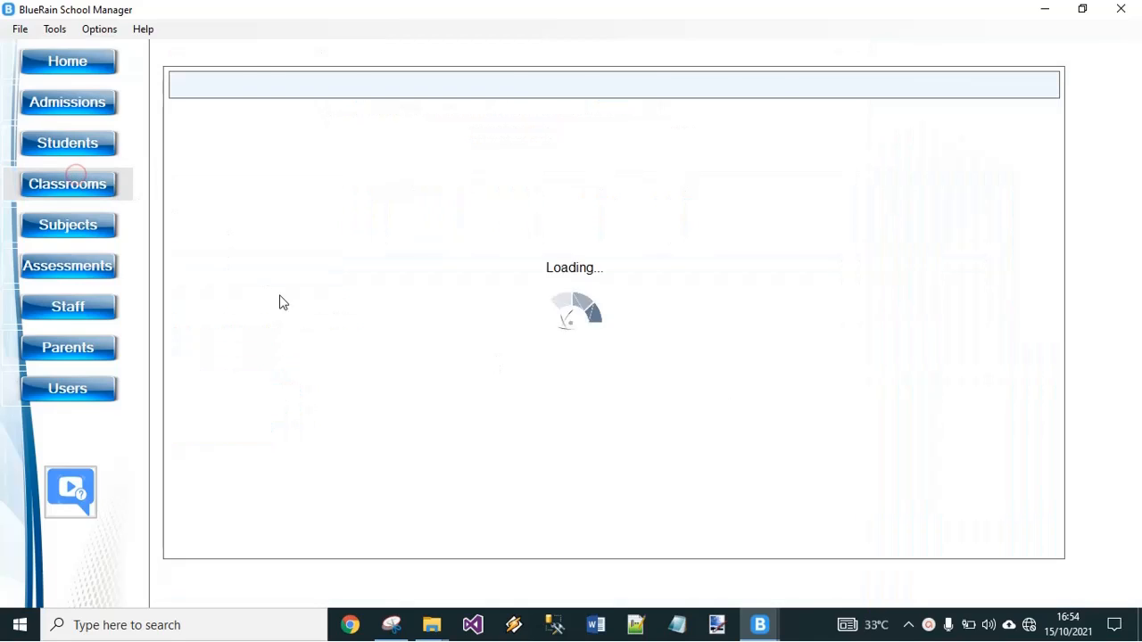
pyautogui.click(219, 88)
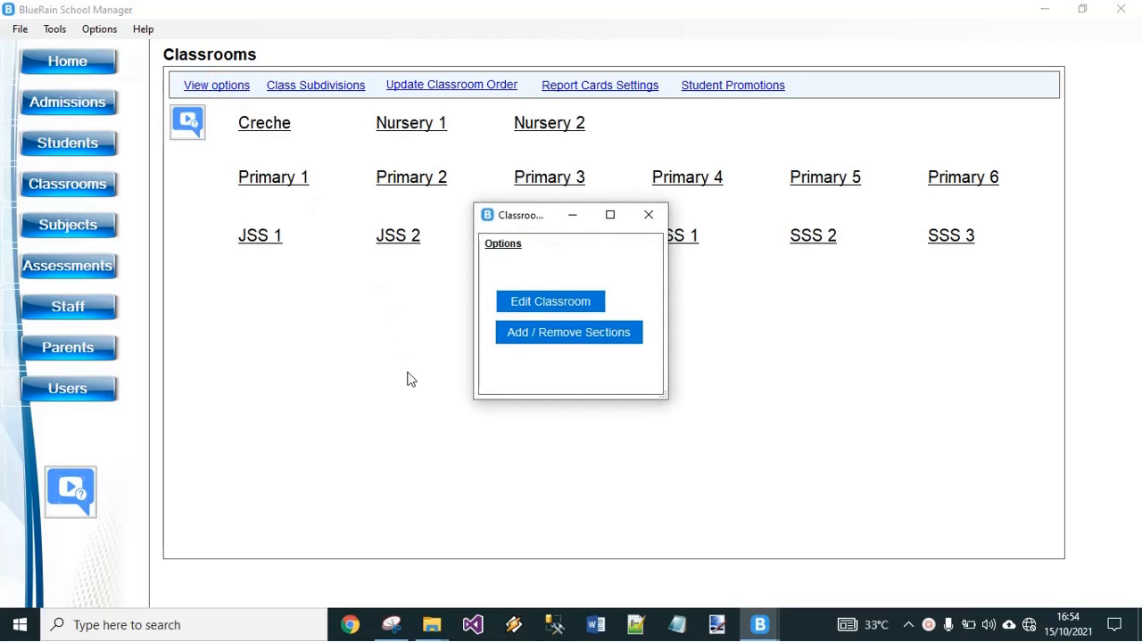
pyautogui.click(523, 337)
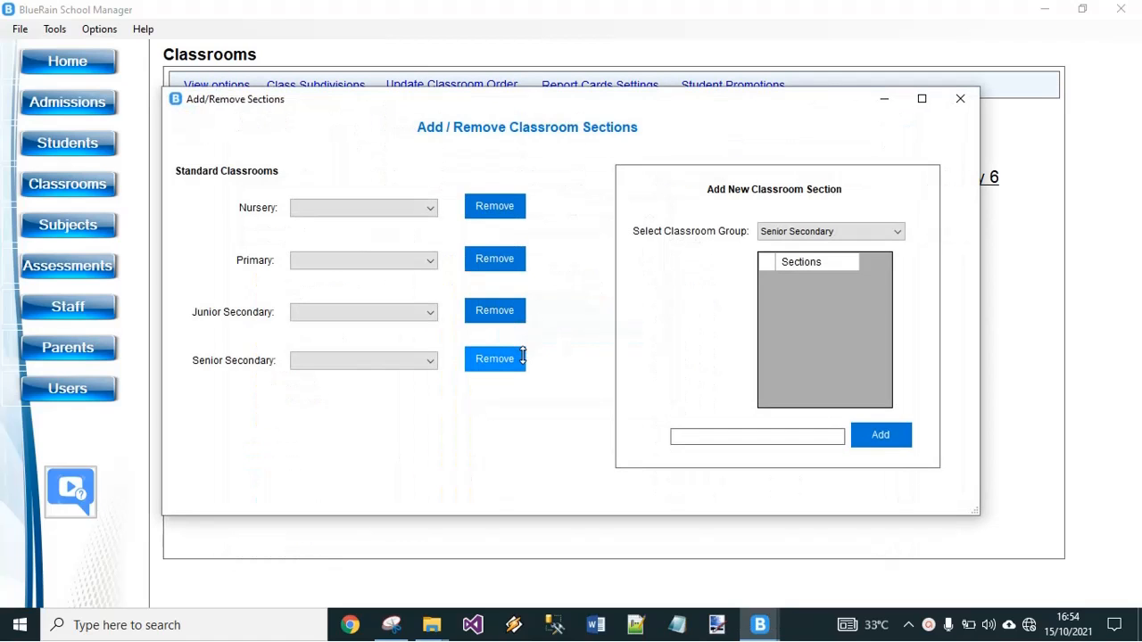
pyautogui.click(807, 237)
pyautogui.click(804, 248)
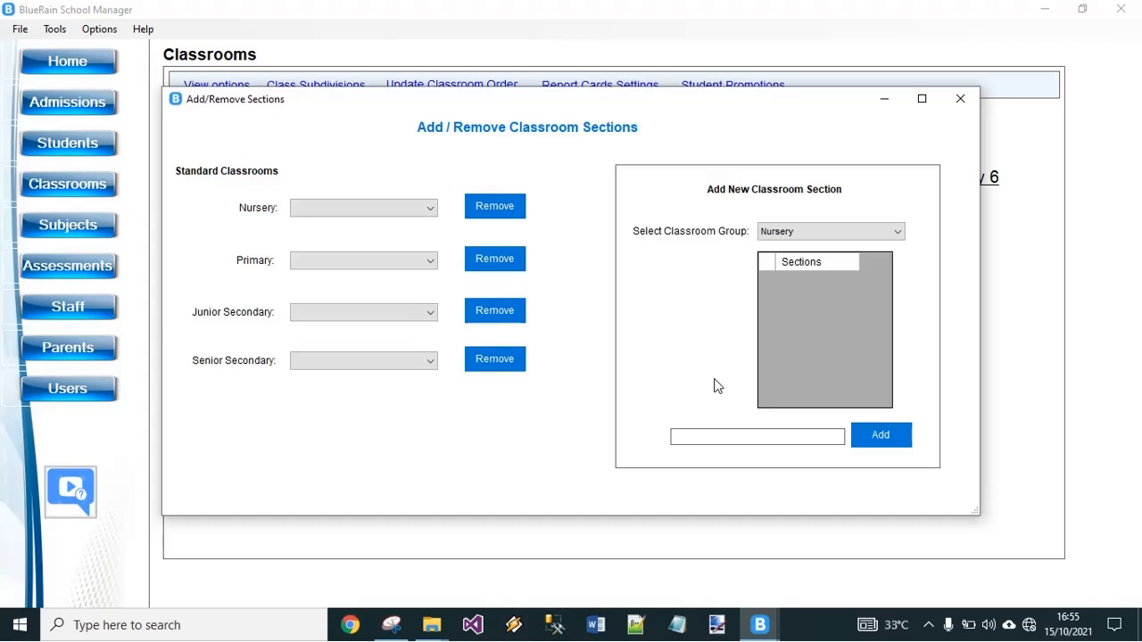
pyautogui.write('Gold')
pyautogui.click(883, 439)
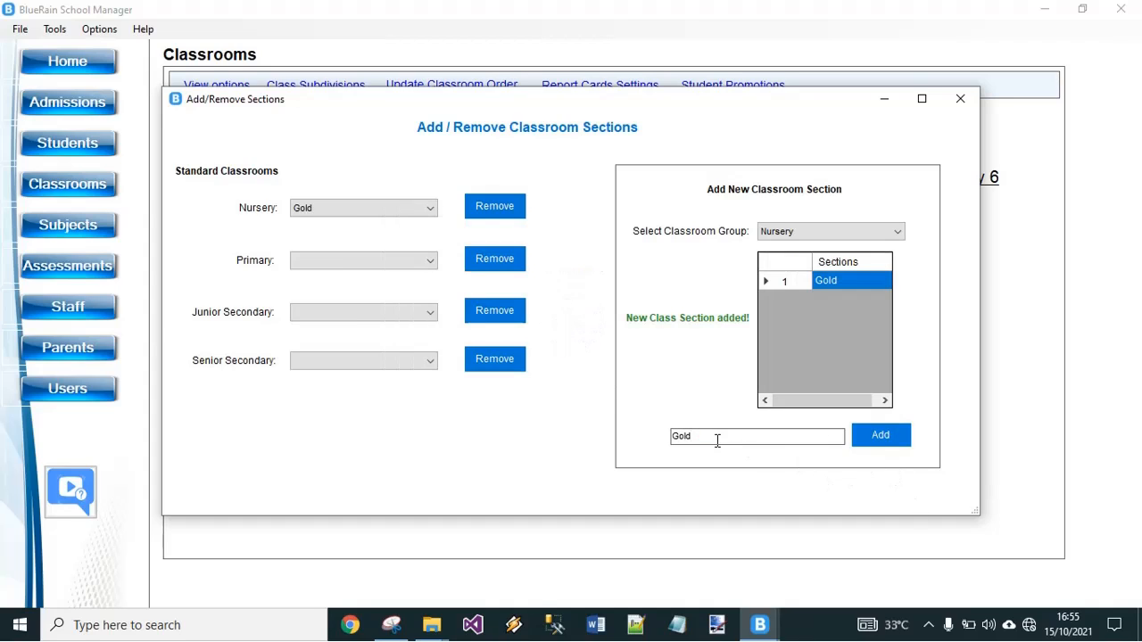
pyautogui.click(321, 207)
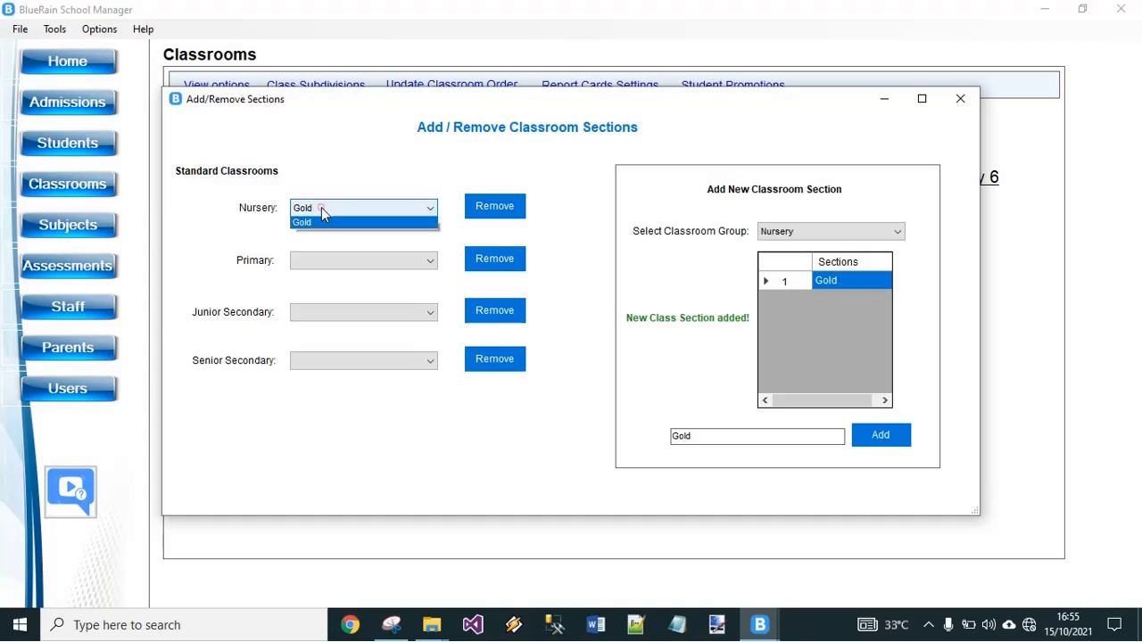
pyautogui.click(321, 207)
# Add a classroom section named Silver to the Nursery group and check the Nursery section list.
pyautogui.doubleClick(703, 434)
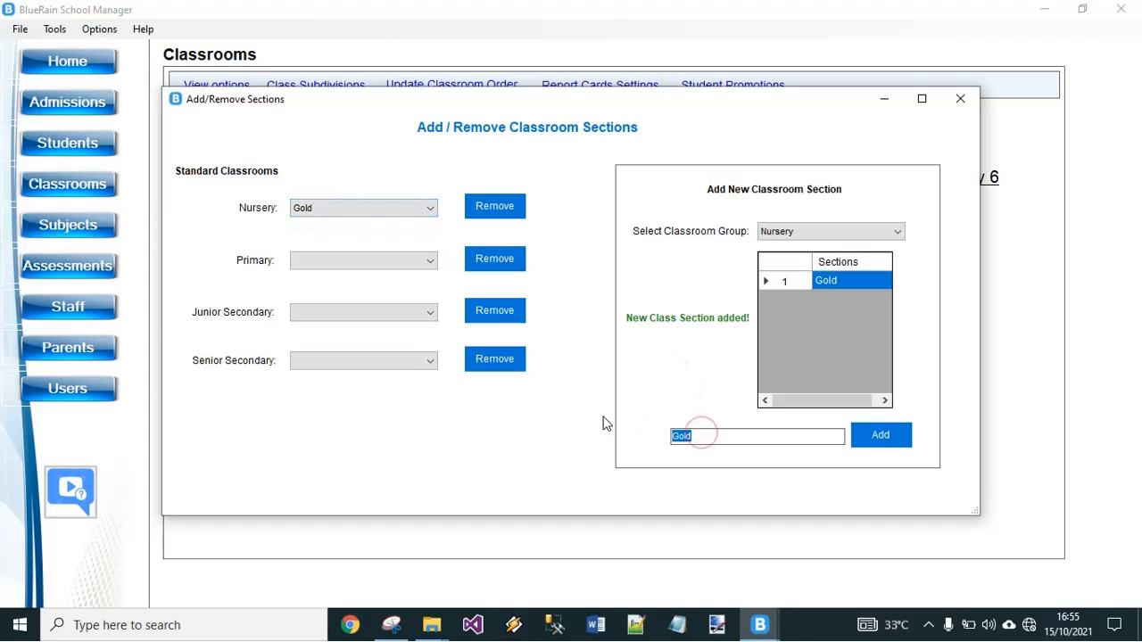
pyautogui.write('Silver')
pyautogui.click(902, 433)
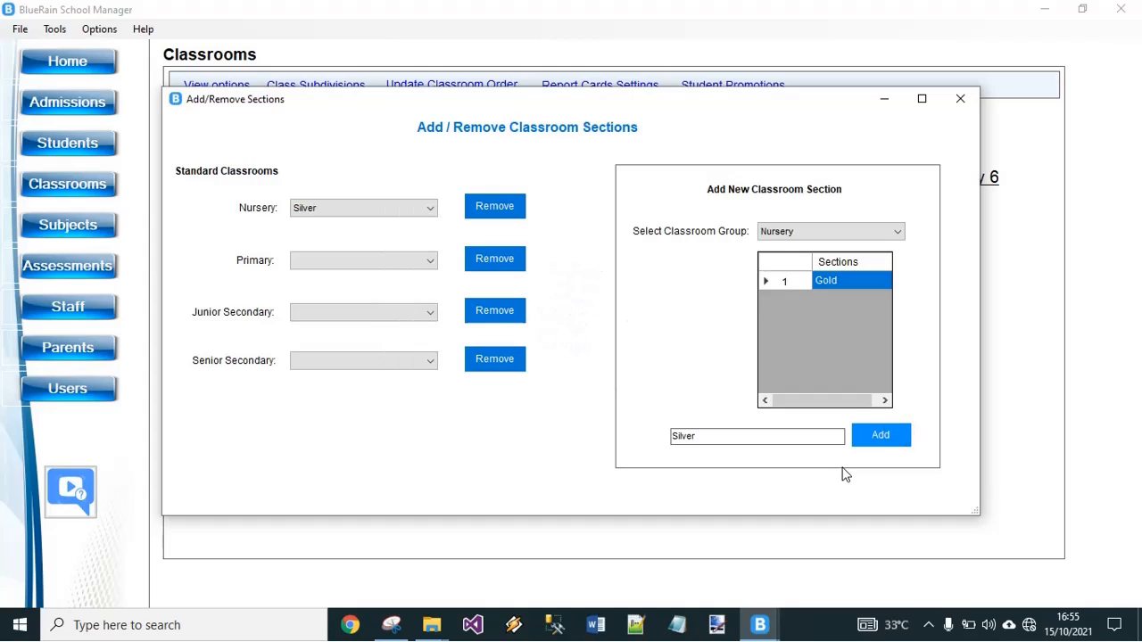
pyautogui.click(431, 210)
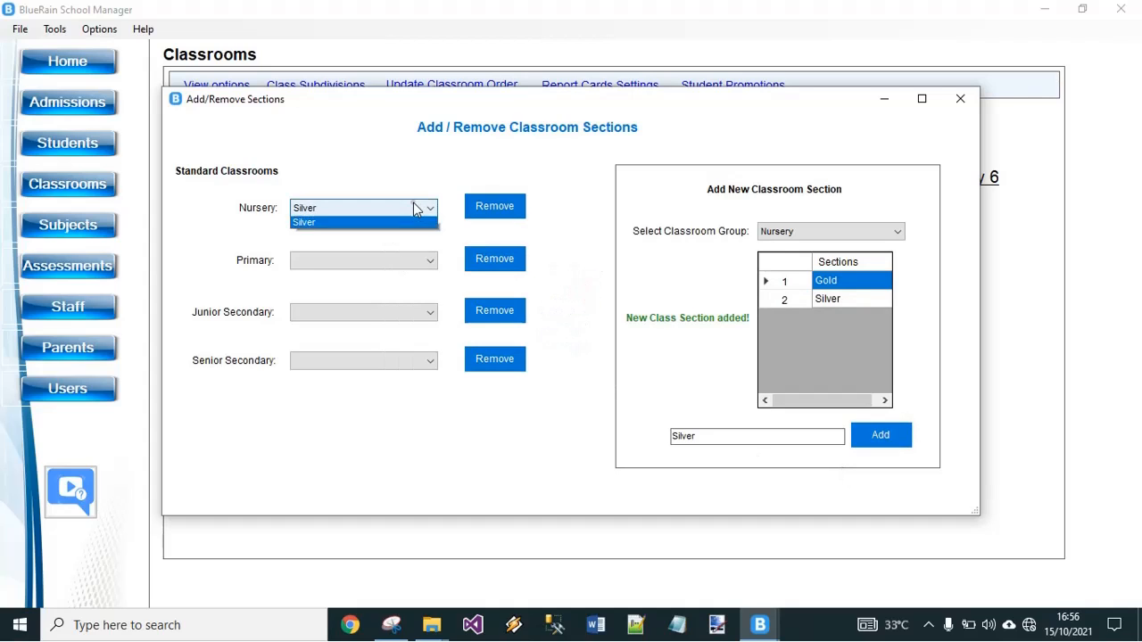
pyautogui.click(572, 311)
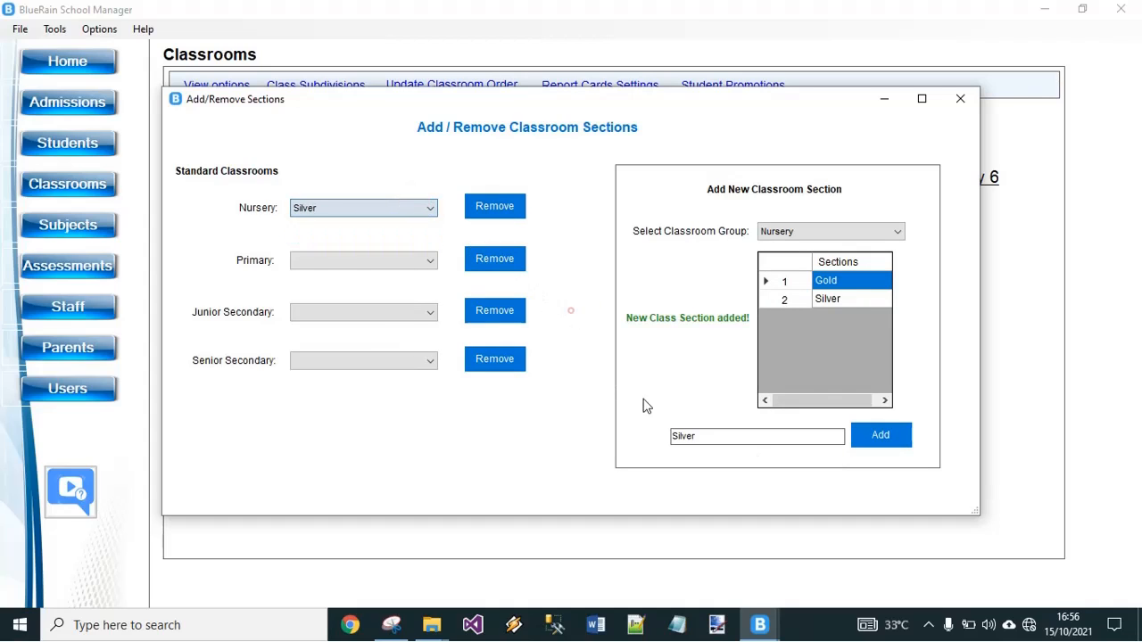
# Add a classroom section named Bronze to the Nursery group, check the section list and close the classroom section windows.
pyautogui.doubleClick(701, 441)
pyautogui.write('Bronze')
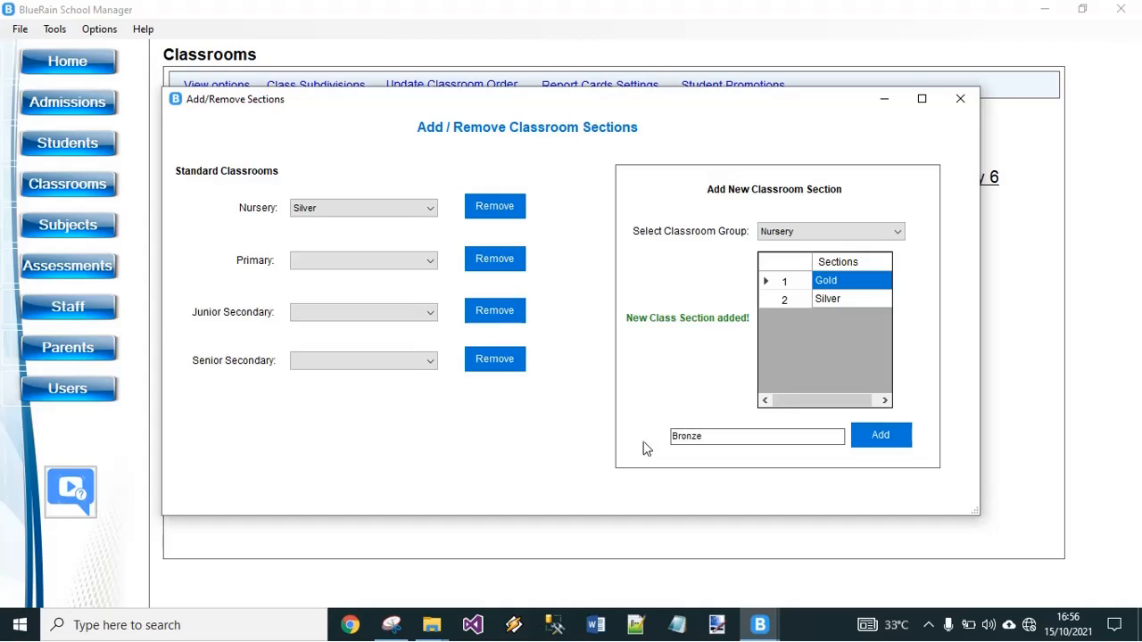
pyautogui.click(878, 435)
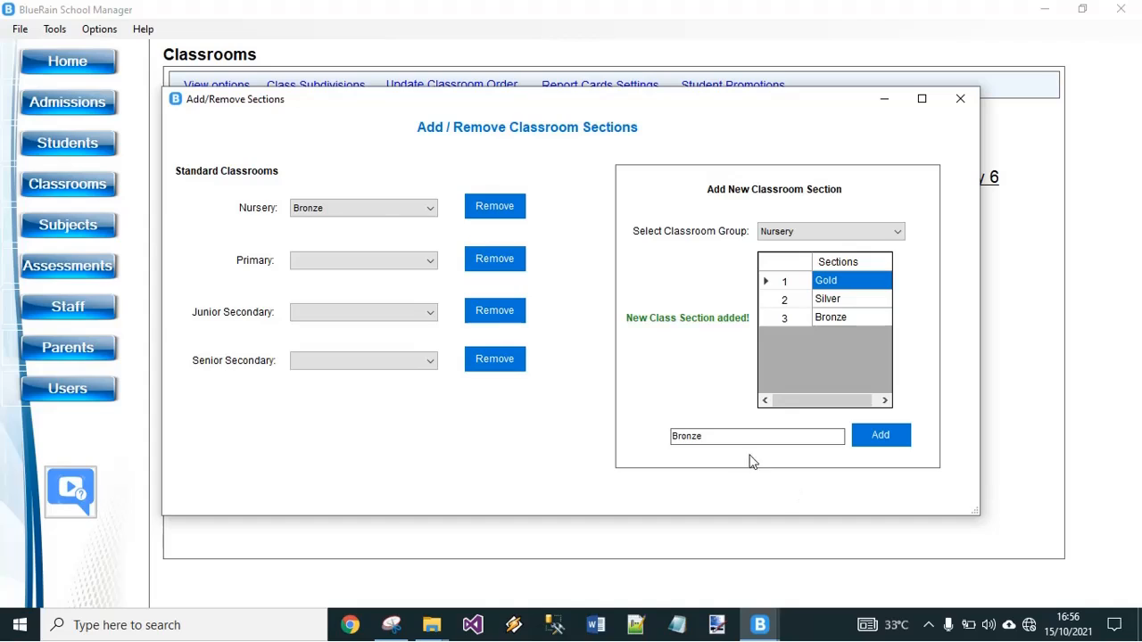
pyautogui.click(385, 212)
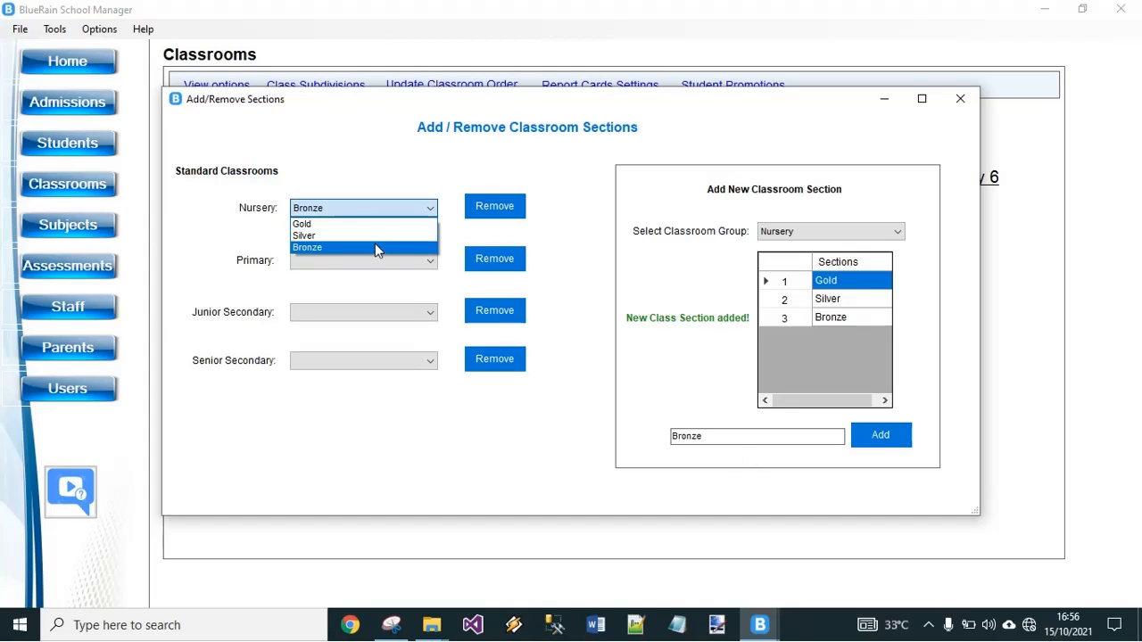
pyautogui.click(635, 191)
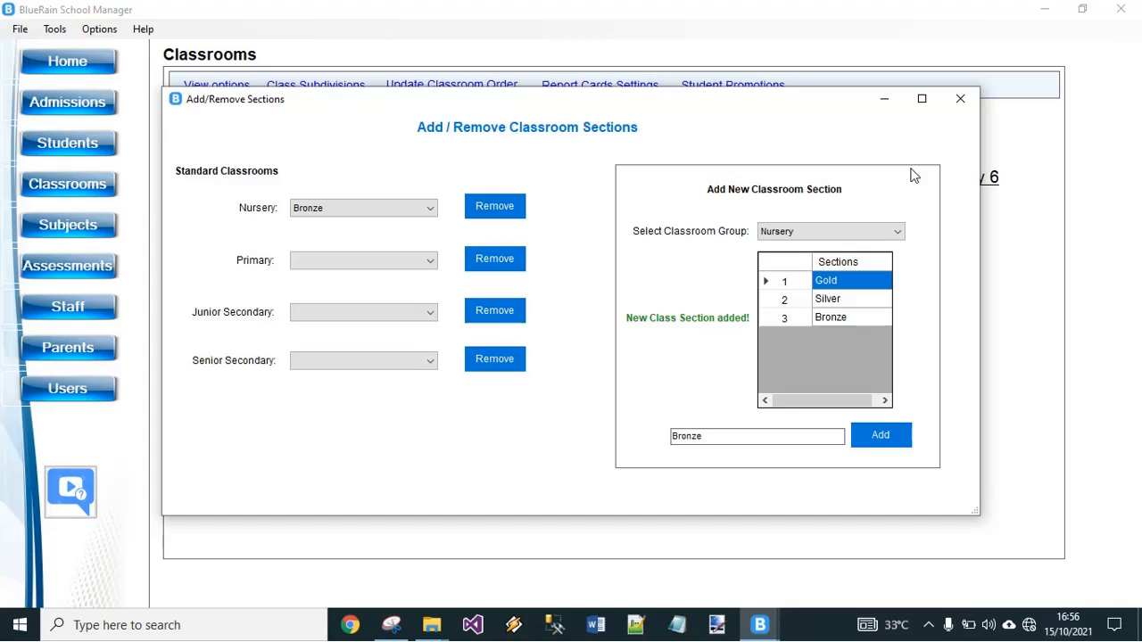
pyautogui.click(957, 99)
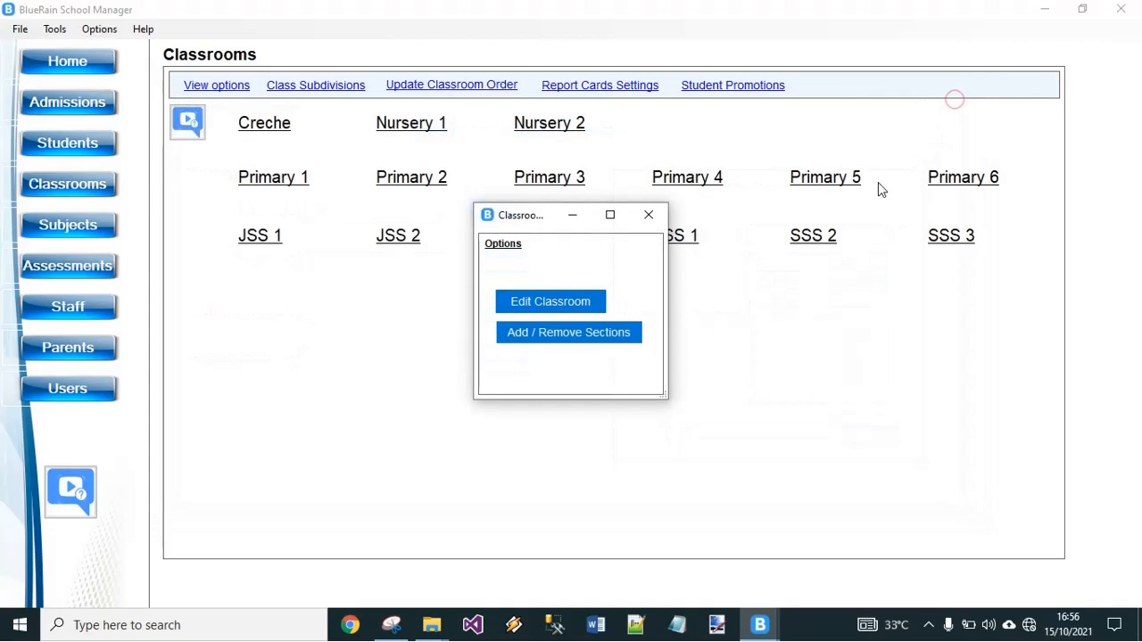
pyautogui.click(648, 214)
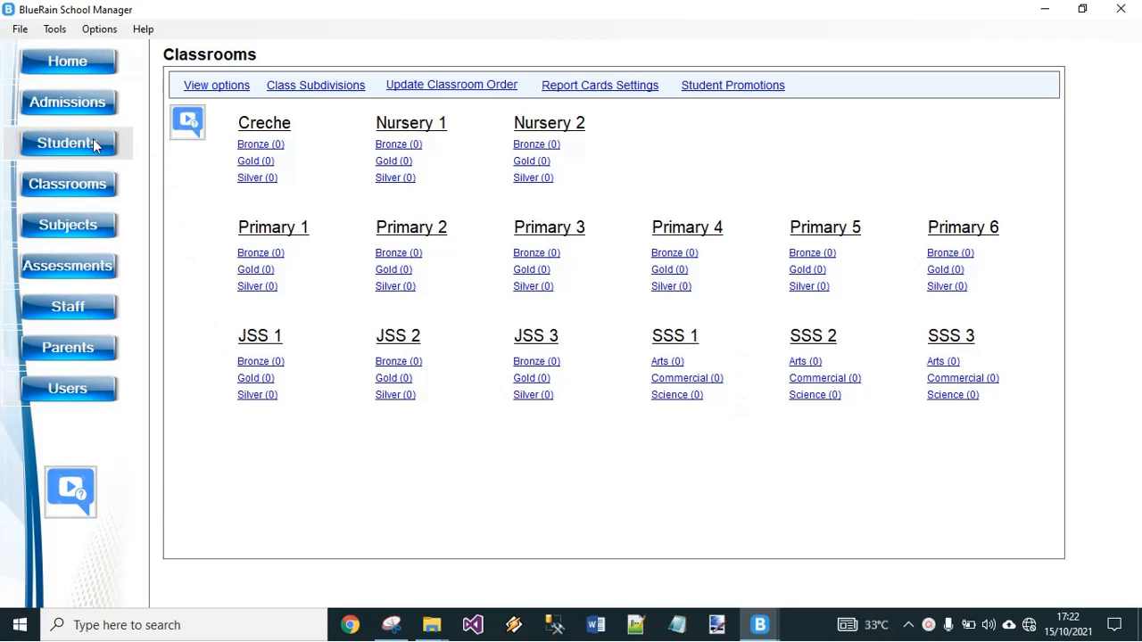
# Import the student records from the filled-in Excel student data file.
pyautogui.click(93, 145)
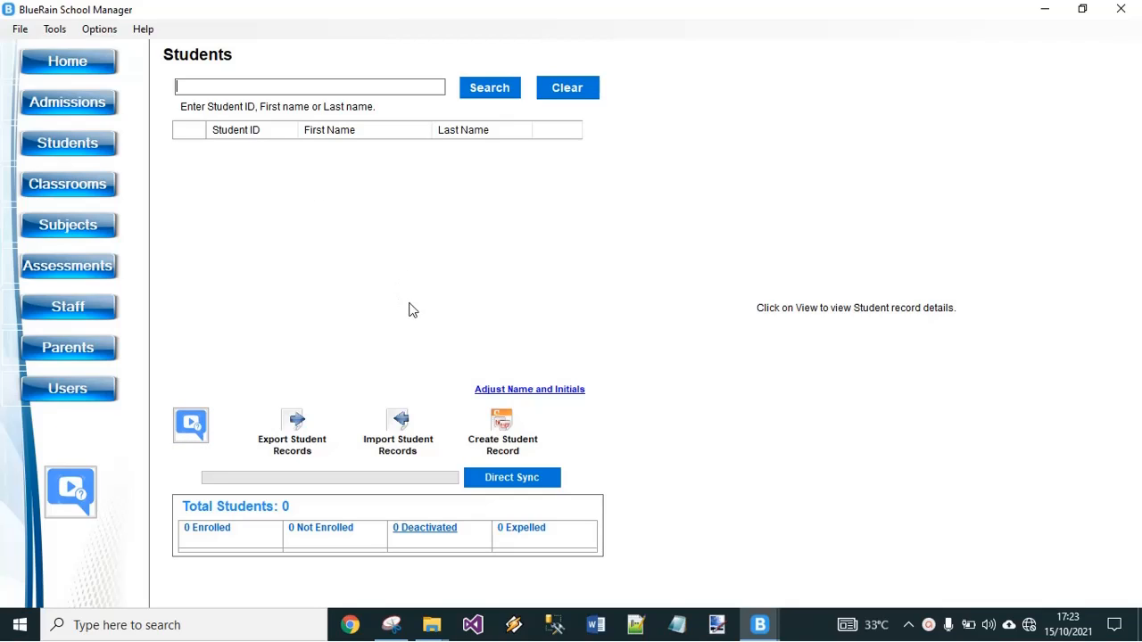
pyautogui.click(402, 421)
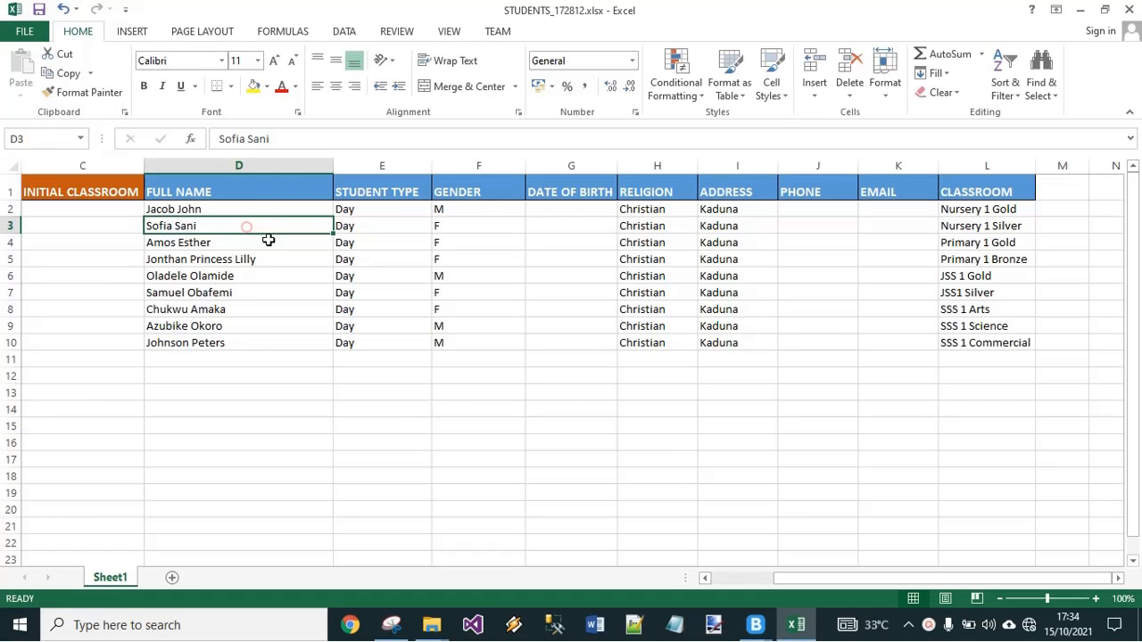
pyautogui.click(273, 258)
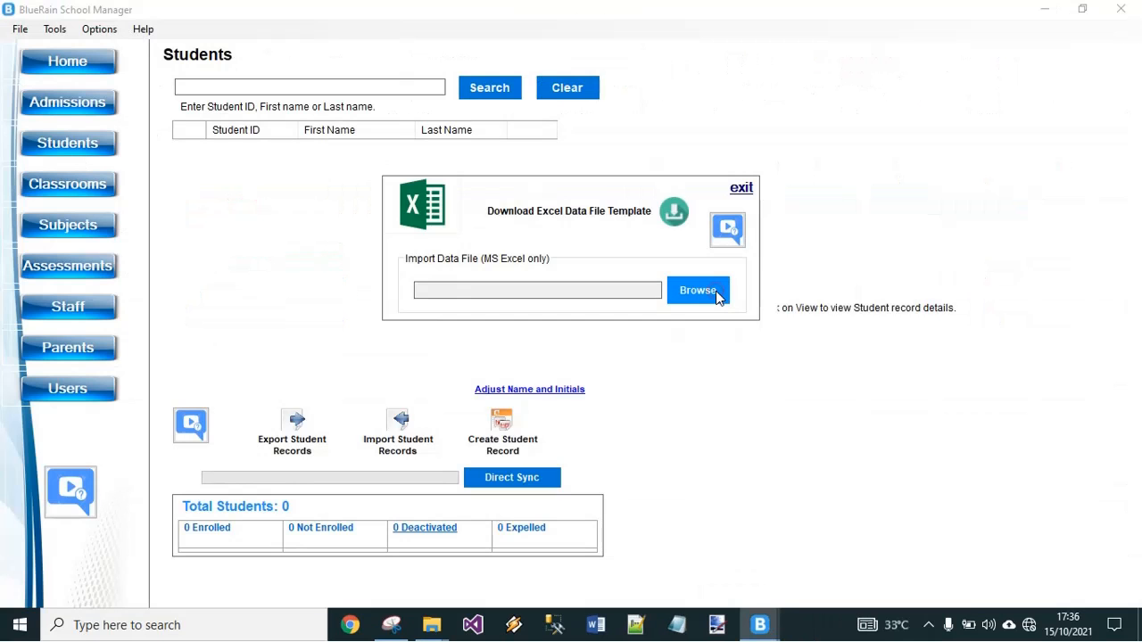
pyautogui.click(718, 297)
pyautogui.doubleClick(693, 298)
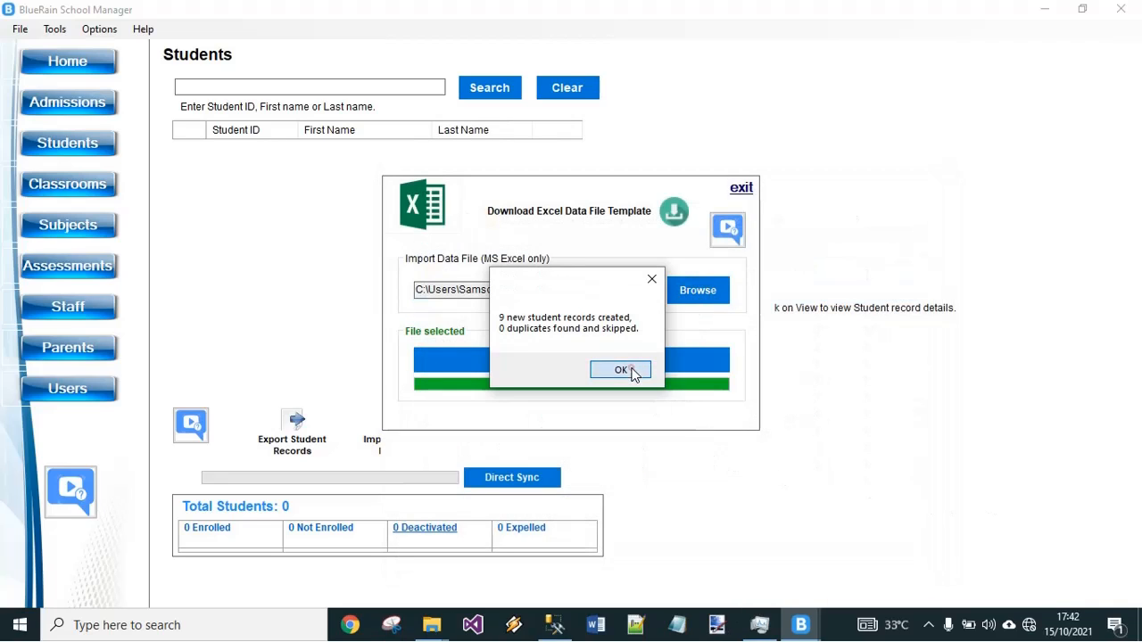
pyautogui.click(629, 371)
pyautogui.click(645, 374)
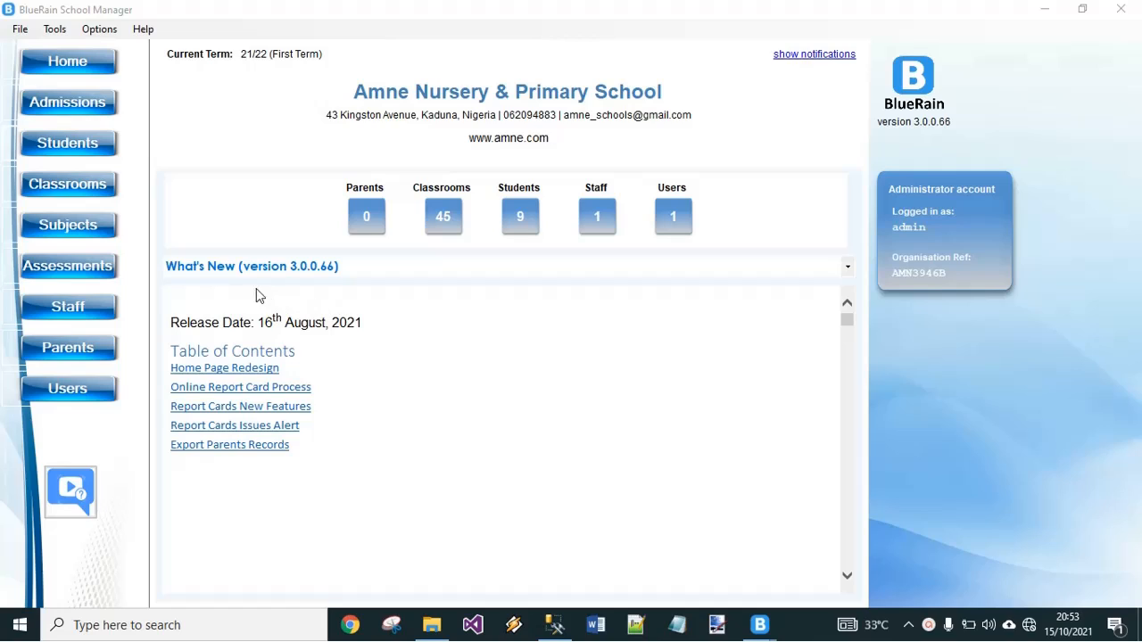
# Open the Subjects section, look over the blank form for creating a new subject and close it without saving.
pyautogui.click(82, 228)
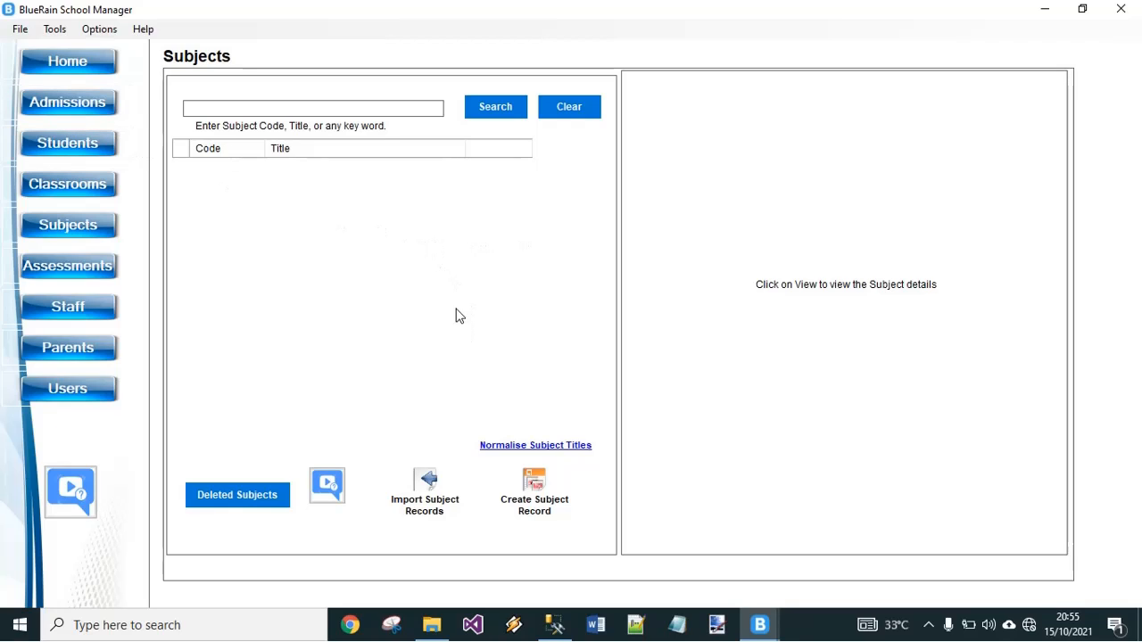
pyautogui.click(535, 482)
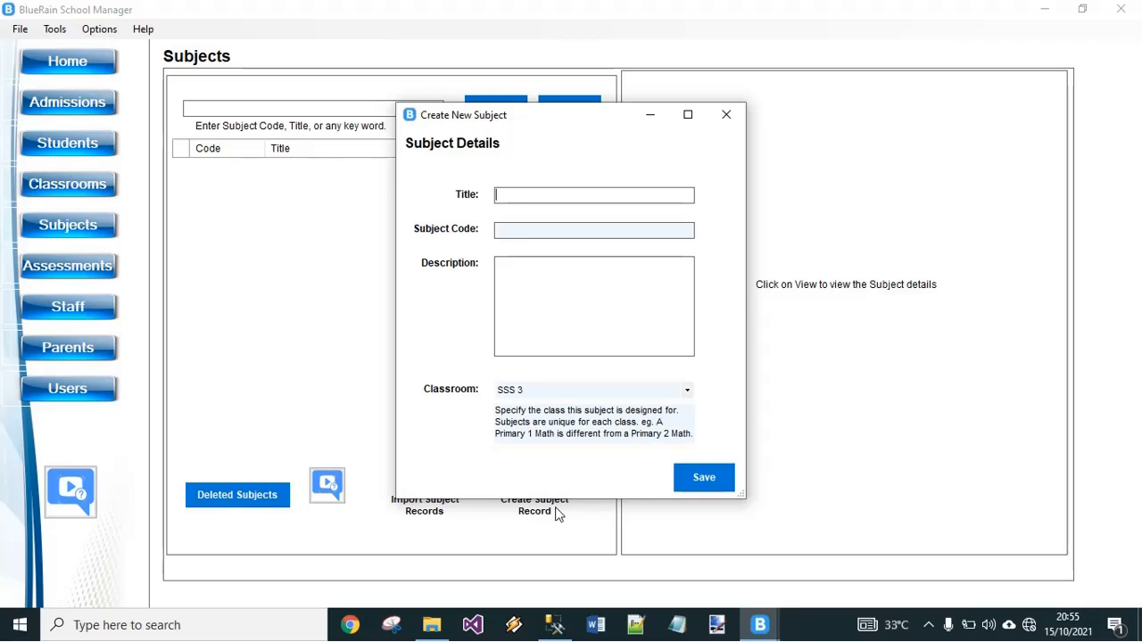
pyautogui.click(558, 198)
pyautogui.click(726, 115)
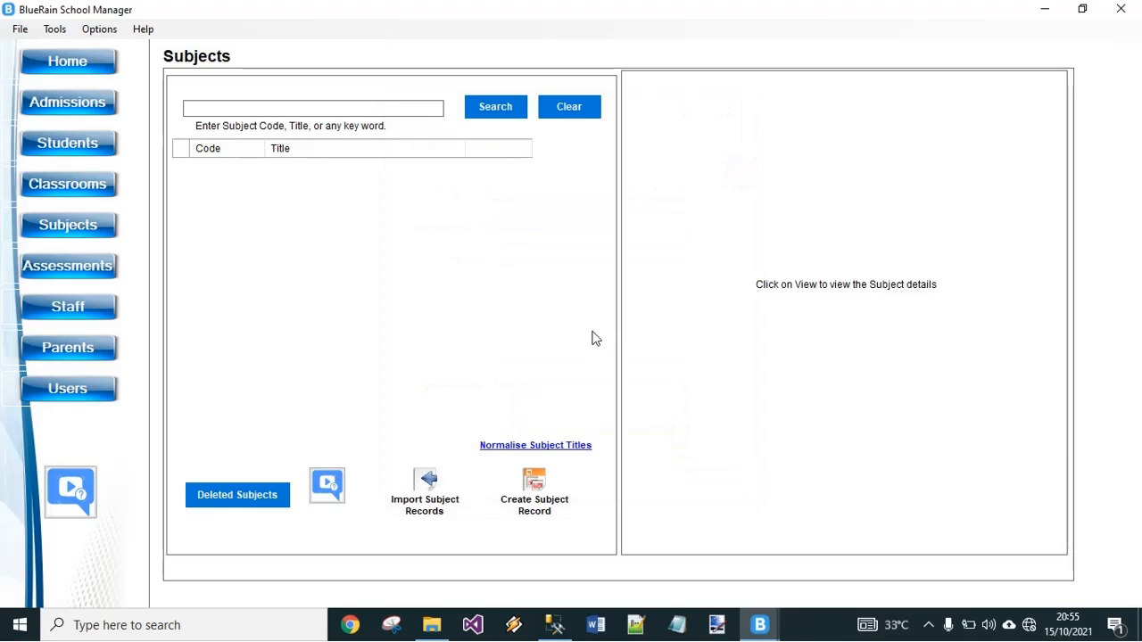
# Open the subject import and its Excel template, and look over the empty Subject Title, Description and Class Name columns.
pyautogui.click(427, 479)
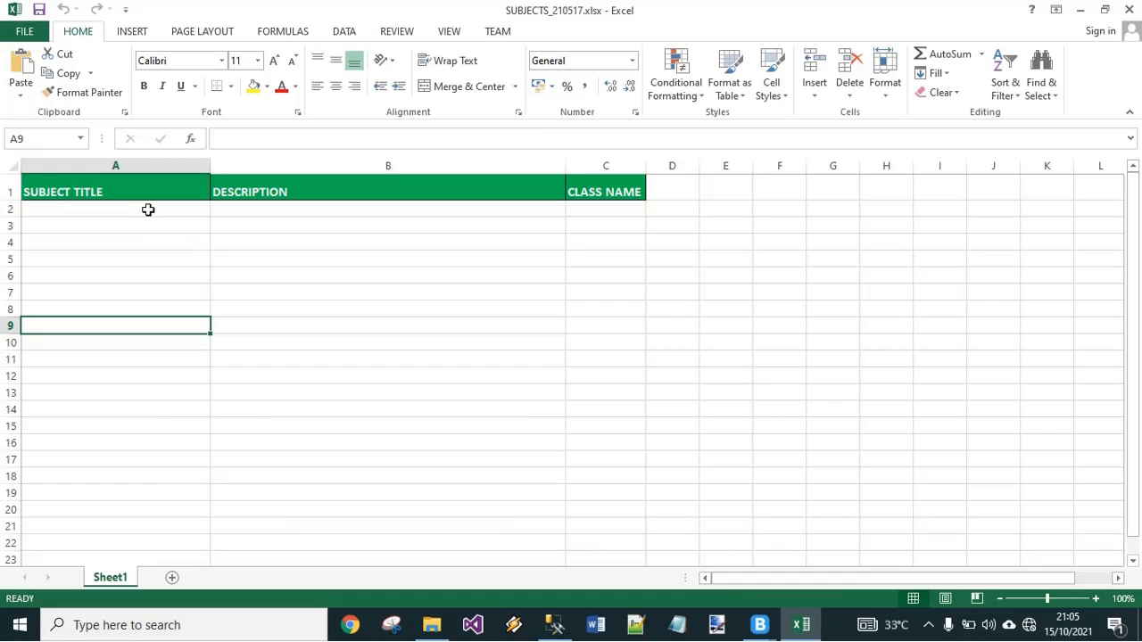
pyautogui.moveTo(148, 210); pyautogui.dragTo(122, 500)
pyautogui.click(163, 398)
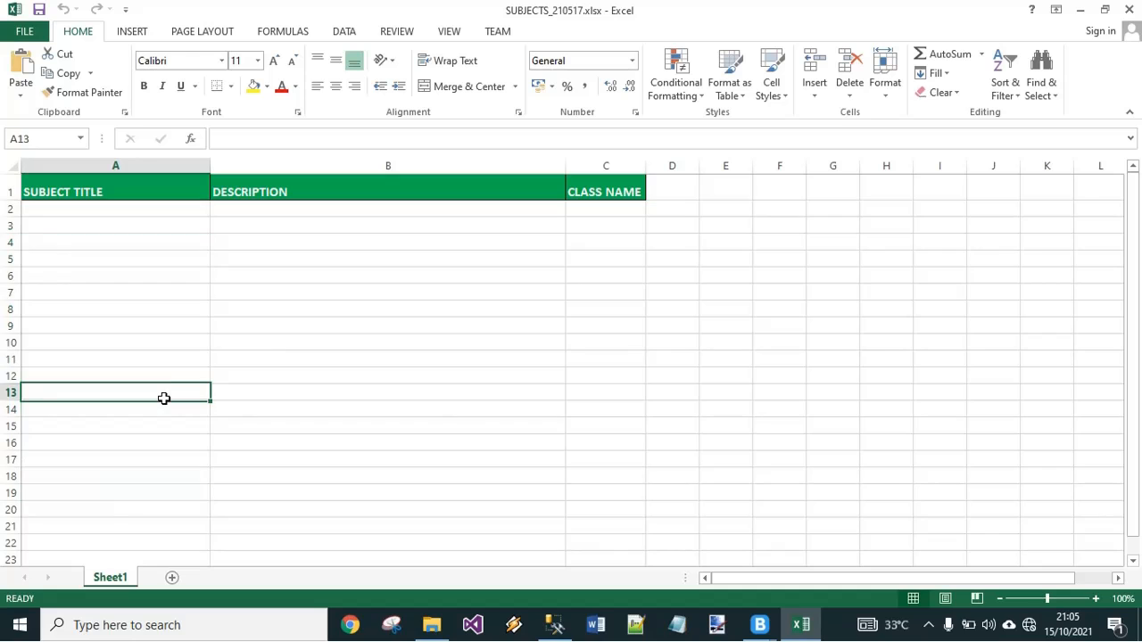
pyautogui.scroll(-4, 164, 401)
pyautogui.click(131, 350)
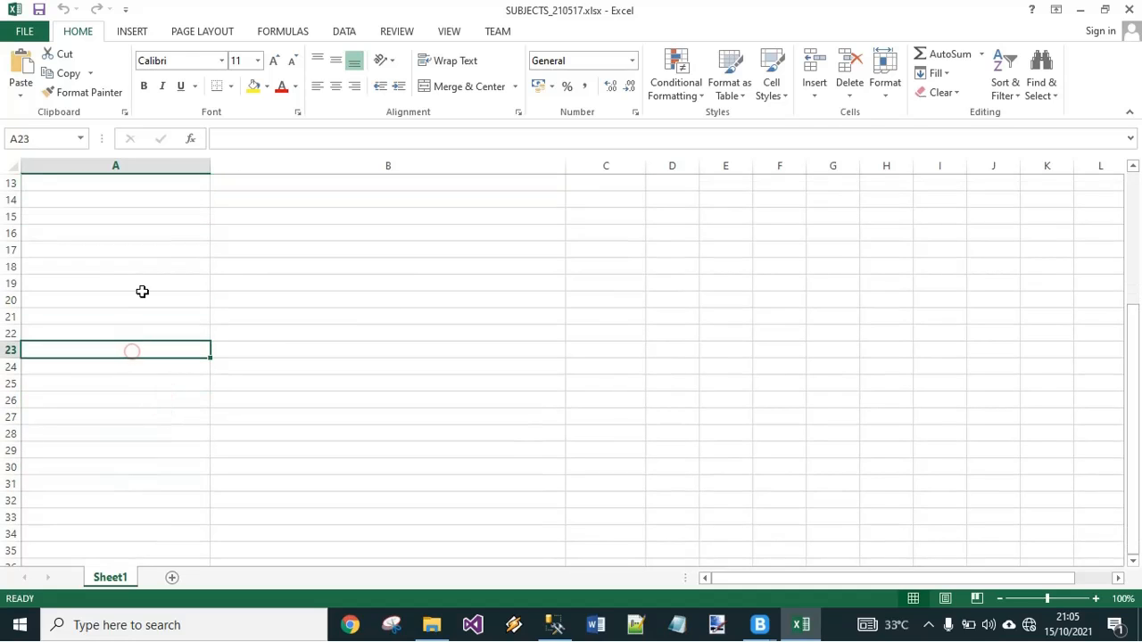
pyautogui.click(143, 274)
pyautogui.scroll(4, 120, 324)
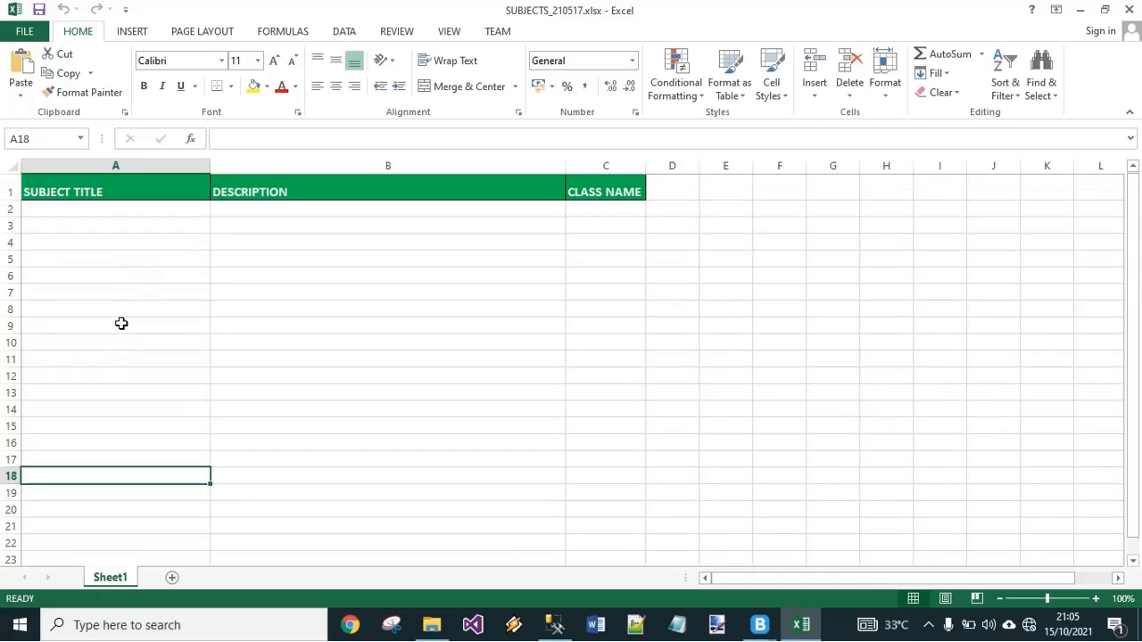
pyautogui.moveTo(121, 228); pyautogui.dragTo(103, 560)
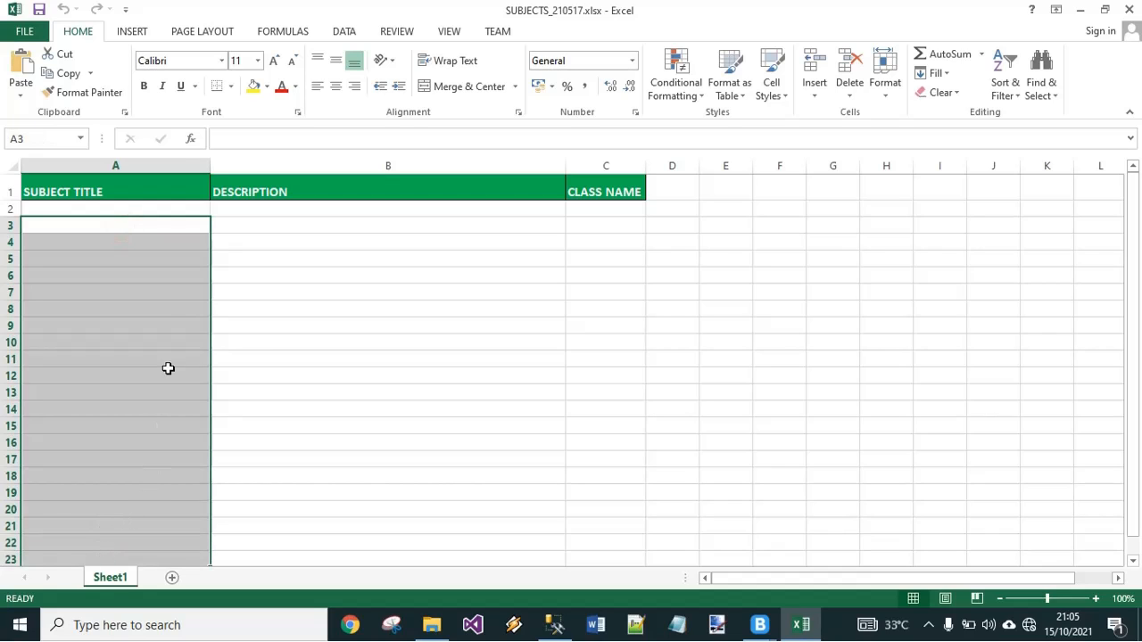
pyautogui.click(154, 259)
pyautogui.click(248, 295)
pyautogui.click(154, 258)
pyautogui.click(255, 244)
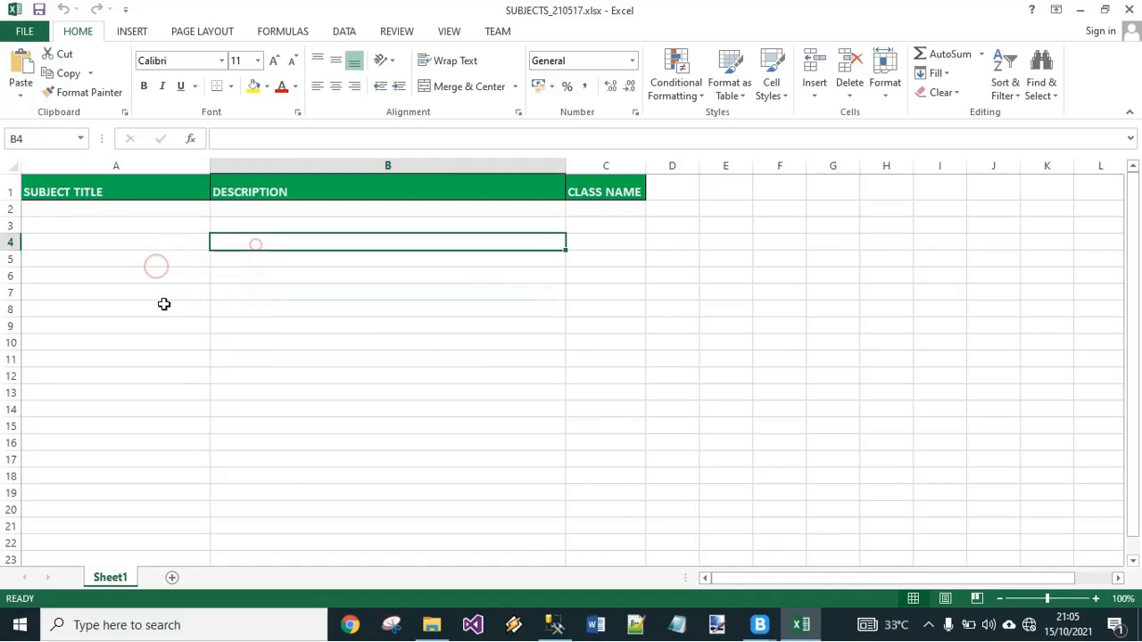
pyautogui.click(161, 303)
pyautogui.click(232, 321)
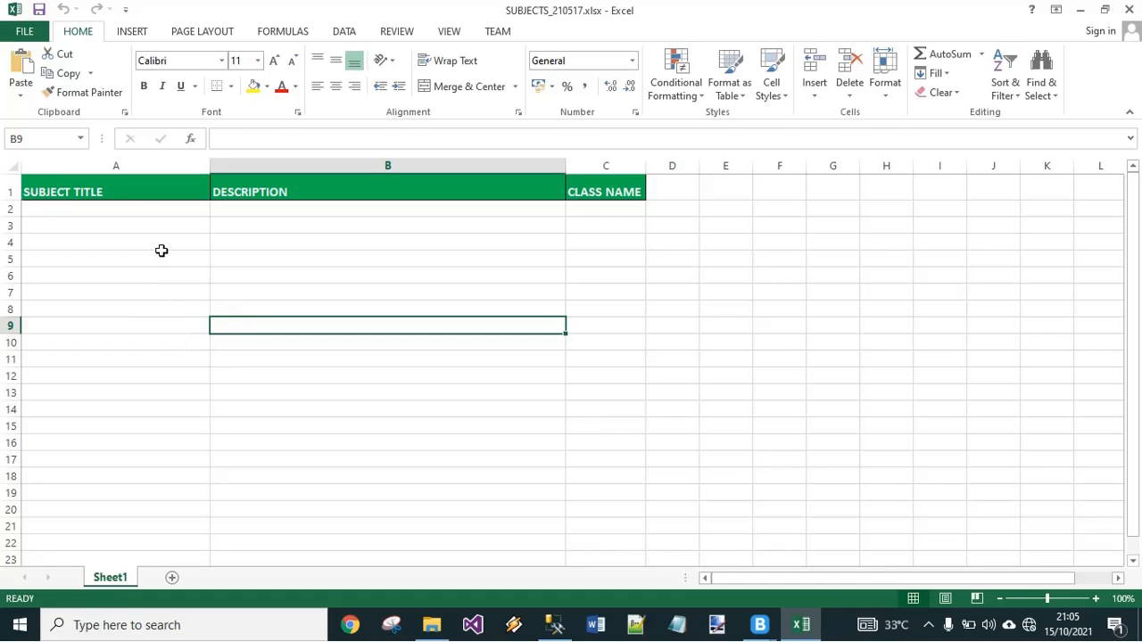
# Fill row 2 of the subject template with title Mathematics, description Mathematics and class name Primary 1.
pyautogui.click(135, 209)
pyautogui.write('Mathematics')
pyautogui.press('Tab')
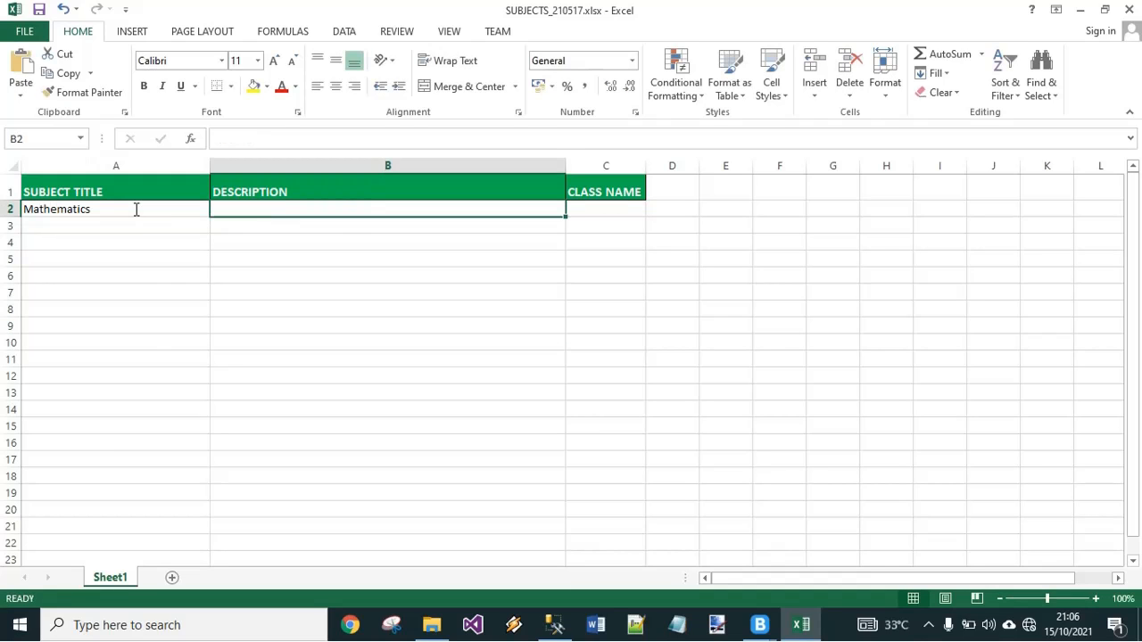
pyautogui.click(336, 209)
pyautogui.write('Ma')
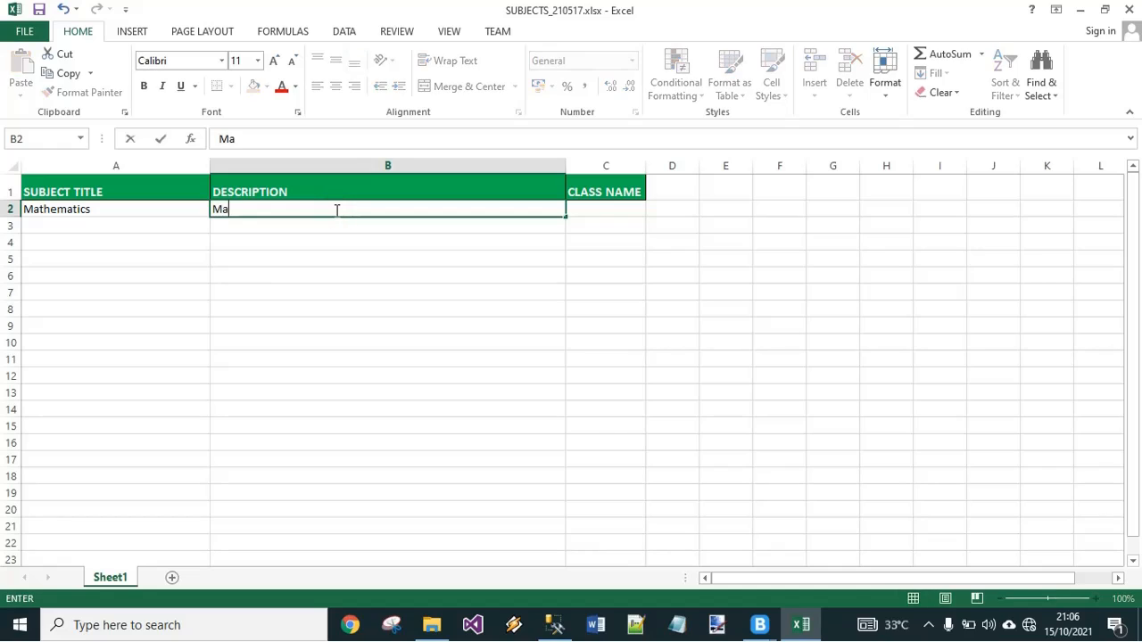
pyautogui.write('thematica')
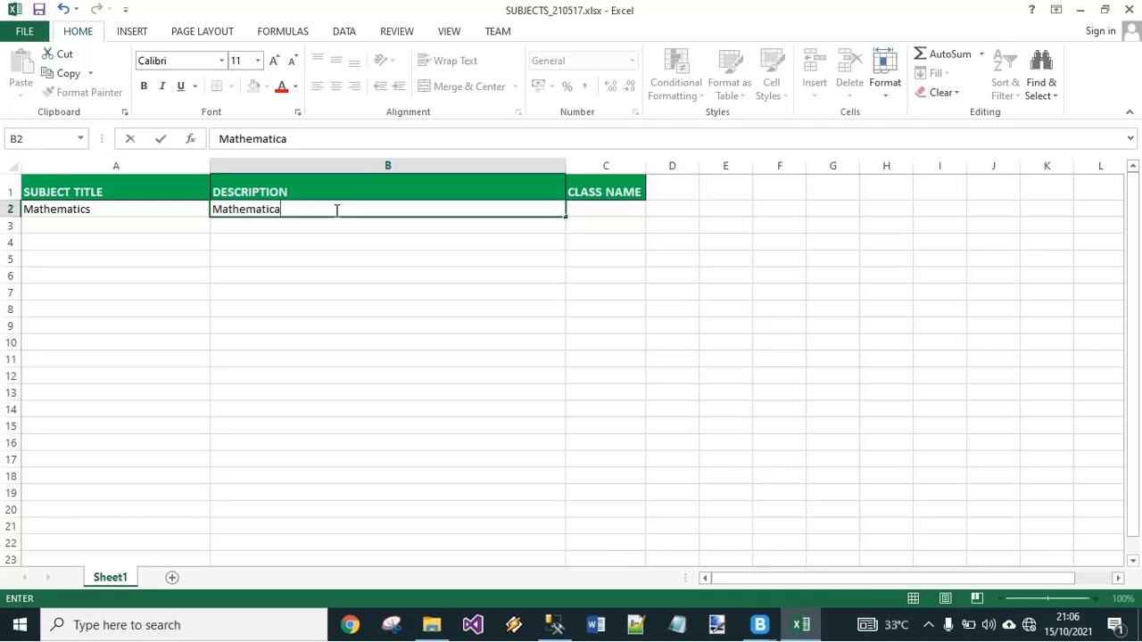
pyautogui.press('Tab')
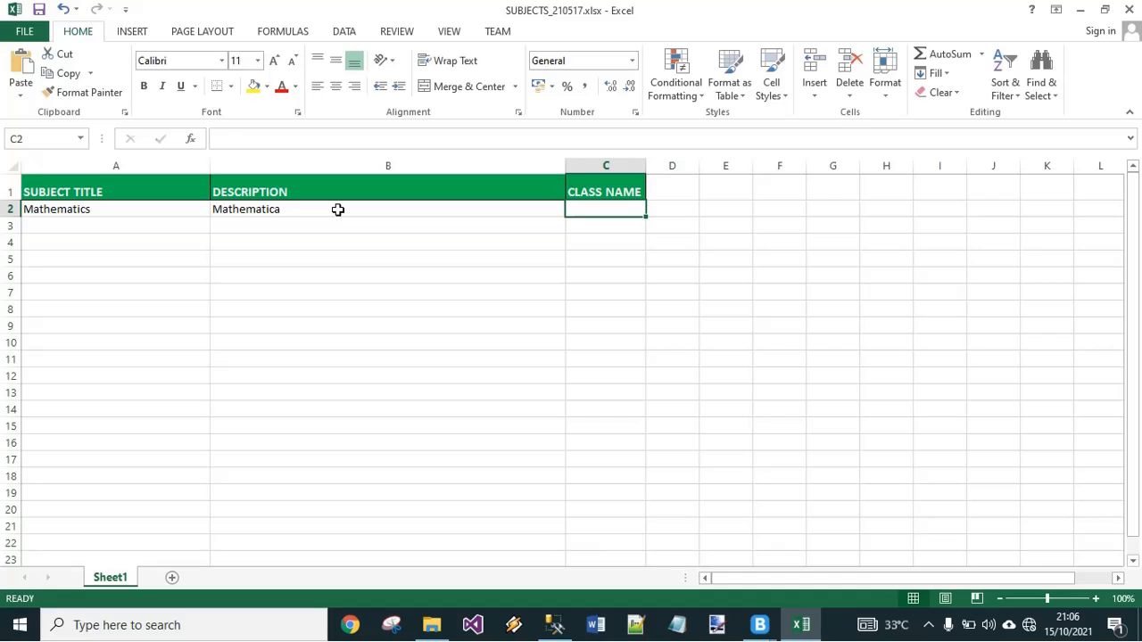
pyautogui.write('Primar')
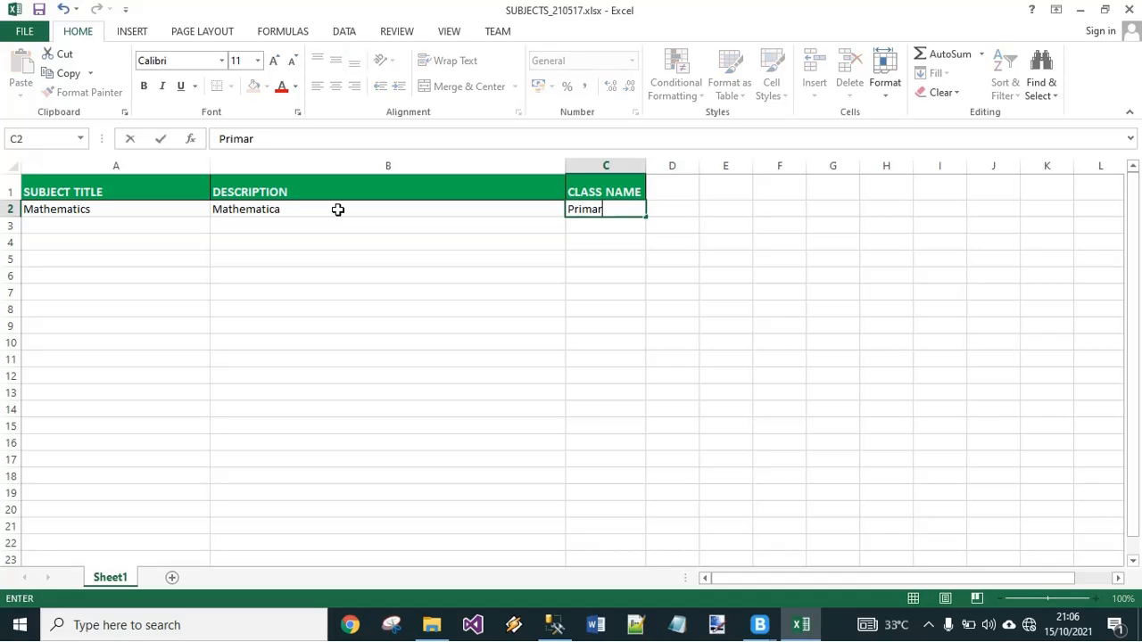
pyautogui.write('y 1')
pyautogui.click(307, 207)
pyautogui.doubleClick(307, 207)
pyautogui.press('BackSpace')
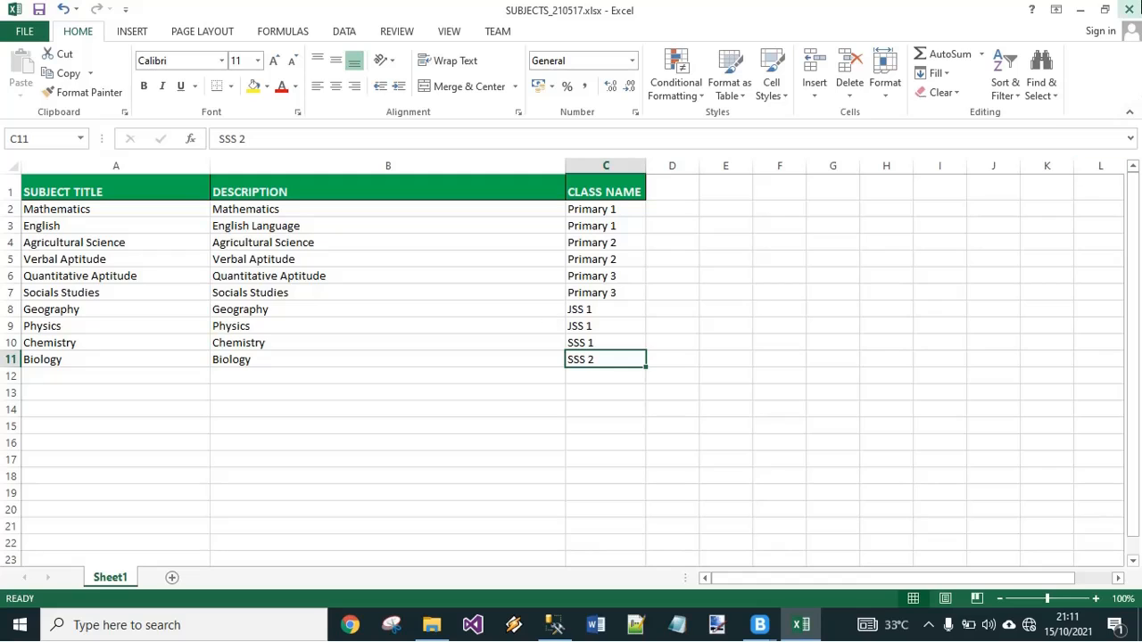
# Close the filled-in workbook and import the subject records from SUBJECTS_210517.xlsx into School Manager.
pyautogui.click(1131, 9)
pyautogui.click(683, 311)
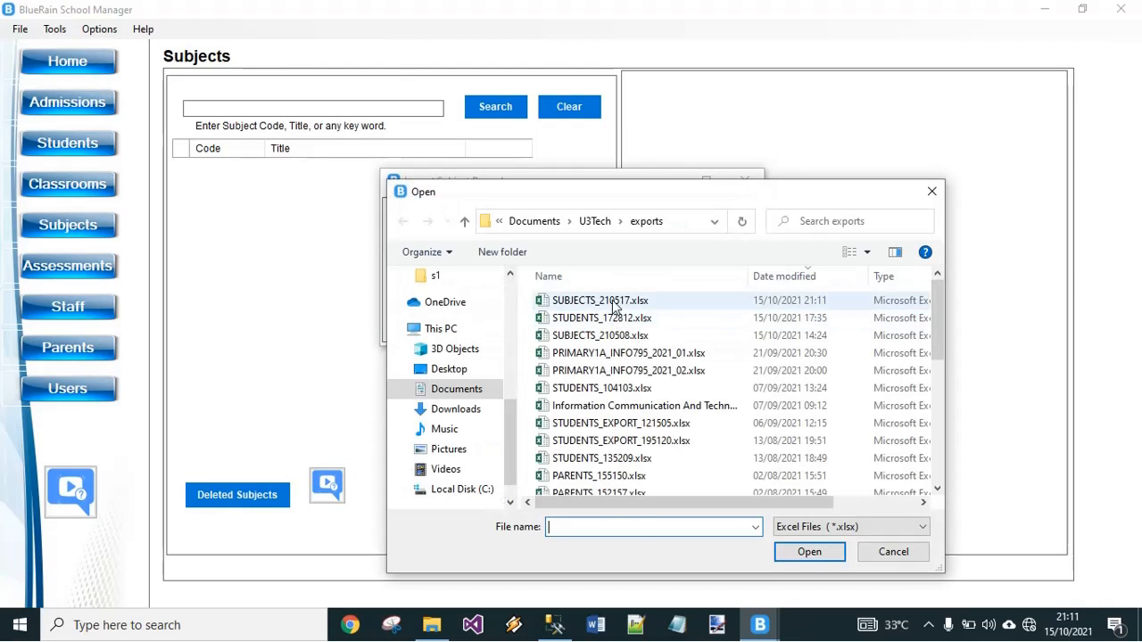
pyautogui.doubleClick(613, 304)
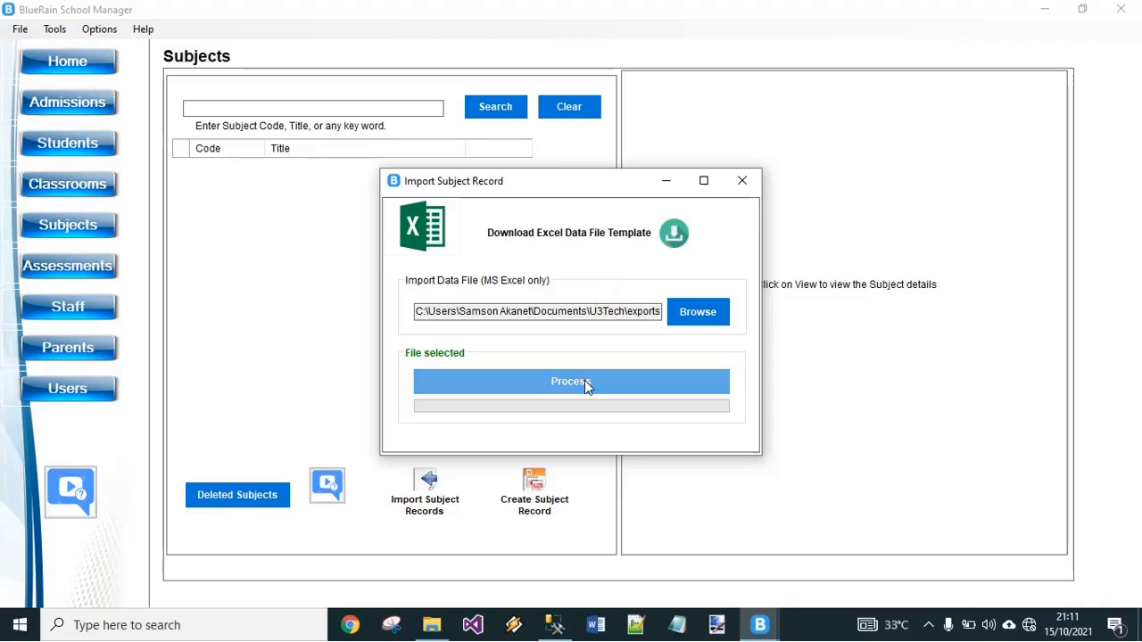
pyautogui.click(647, 382)
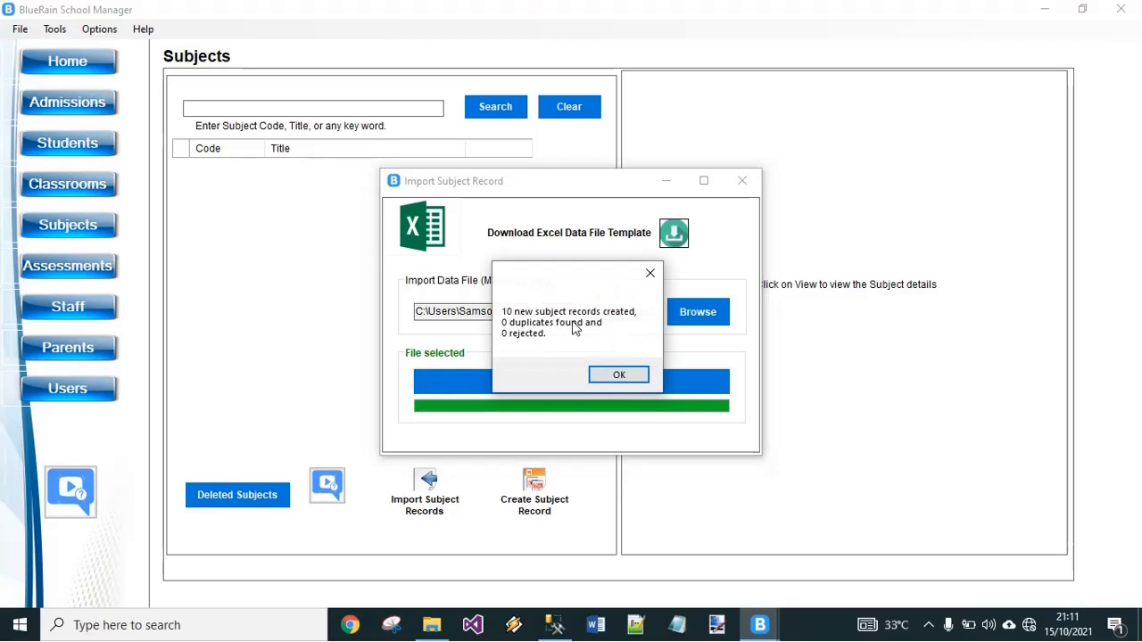
pyautogui.click(618, 377)
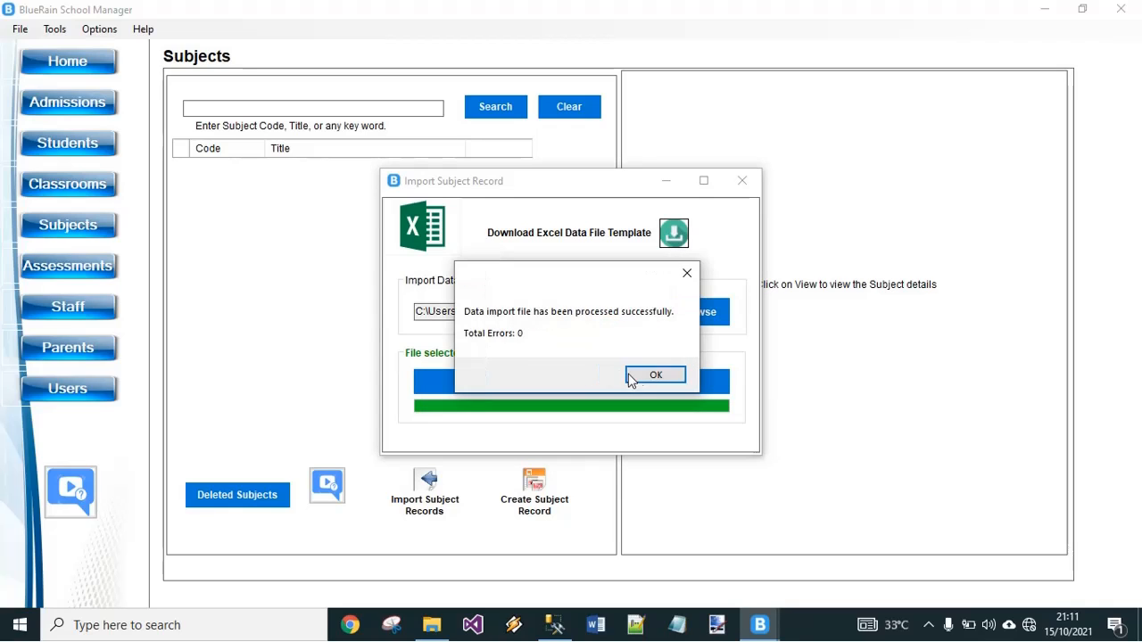
pyautogui.click(637, 376)
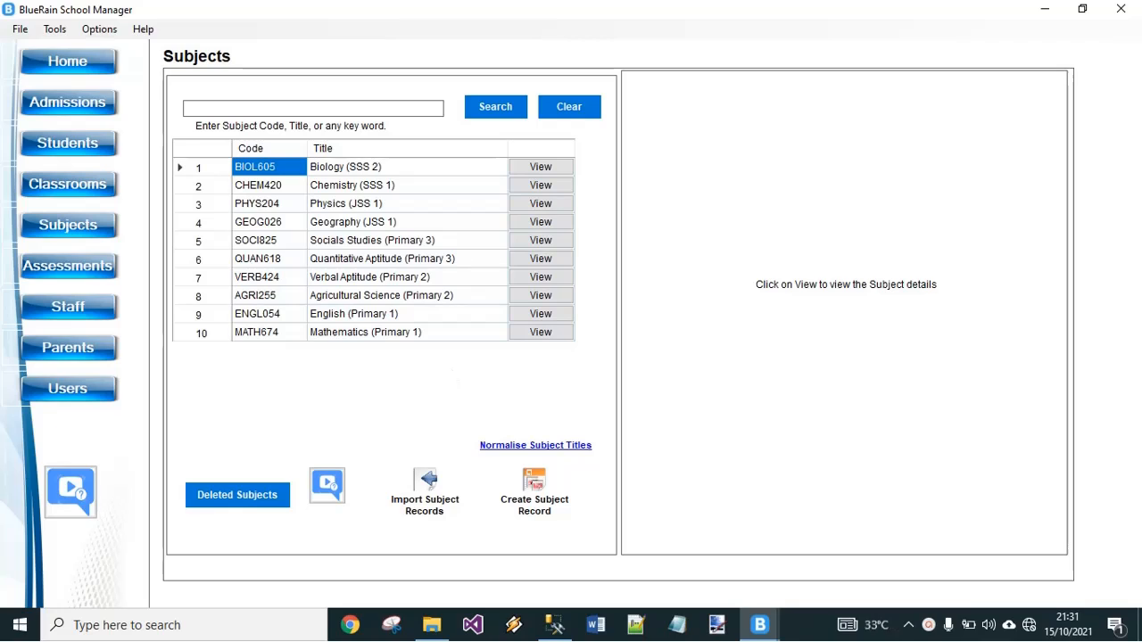
# View the details of the Physics, Socials Studies and Agricultural Science subjects.
pyautogui.click(541, 204)
pyautogui.click(541, 240)
pyautogui.click(540, 295)
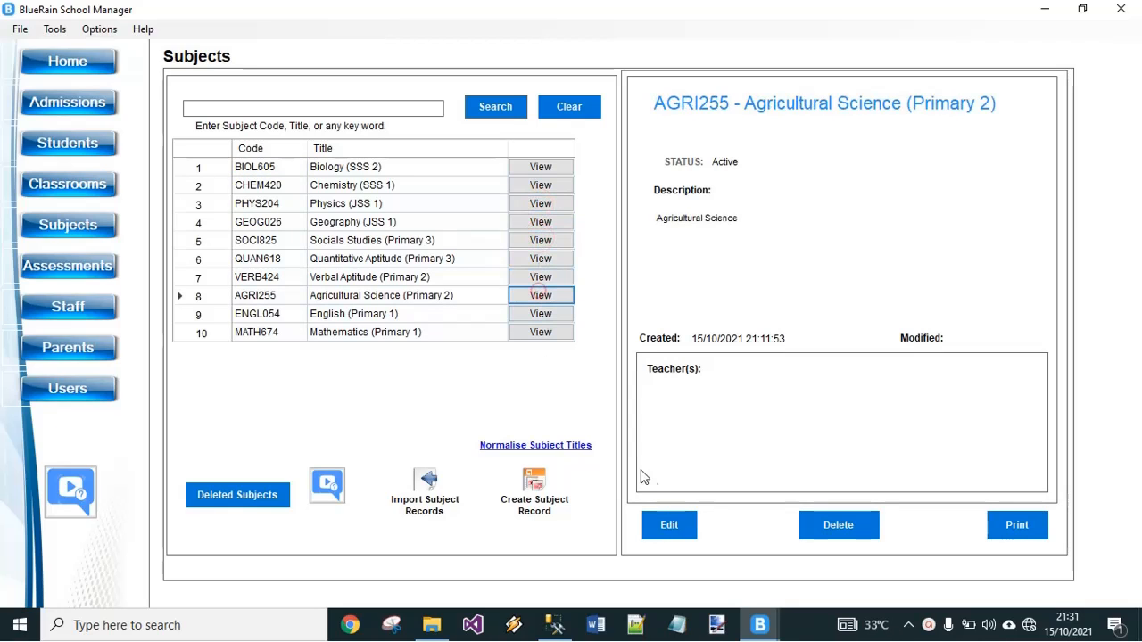
# Check the edit form and the delete option of Agricultural Science (Primary 2), leaving both without making changes.
pyautogui.click(669, 522)
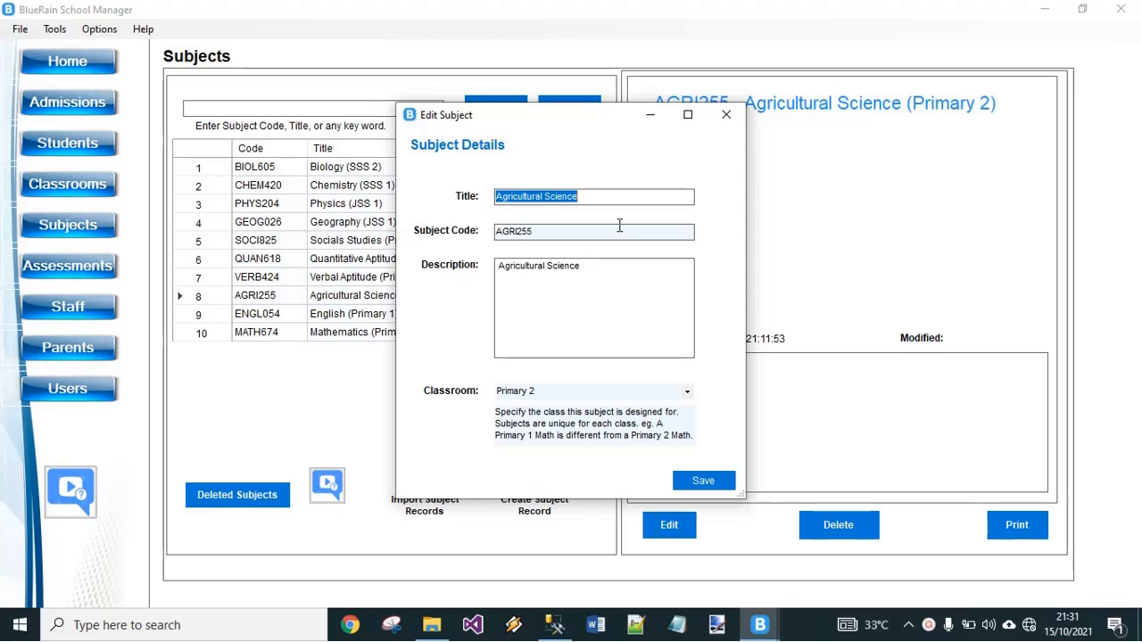
pyautogui.click(619, 229)
pyautogui.click(726, 114)
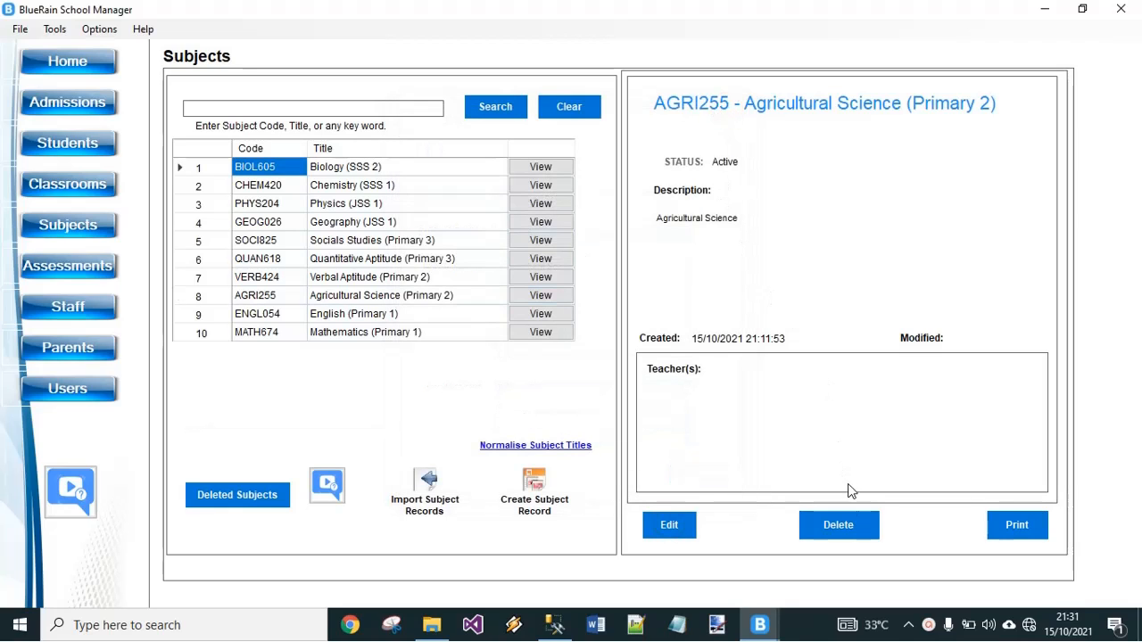
pyautogui.click(840, 523)
pyautogui.click(647, 365)
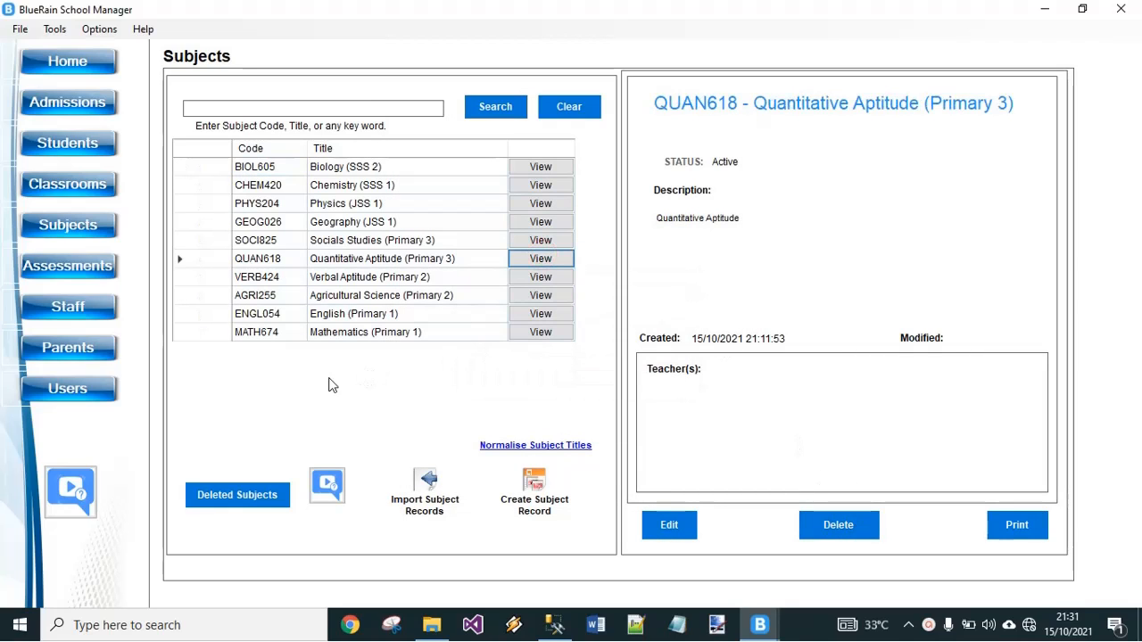
# Open the Assessments section for the JSS 1 Silver classroom and view the subjects offered for it.
pyautogui.click(105, 273)
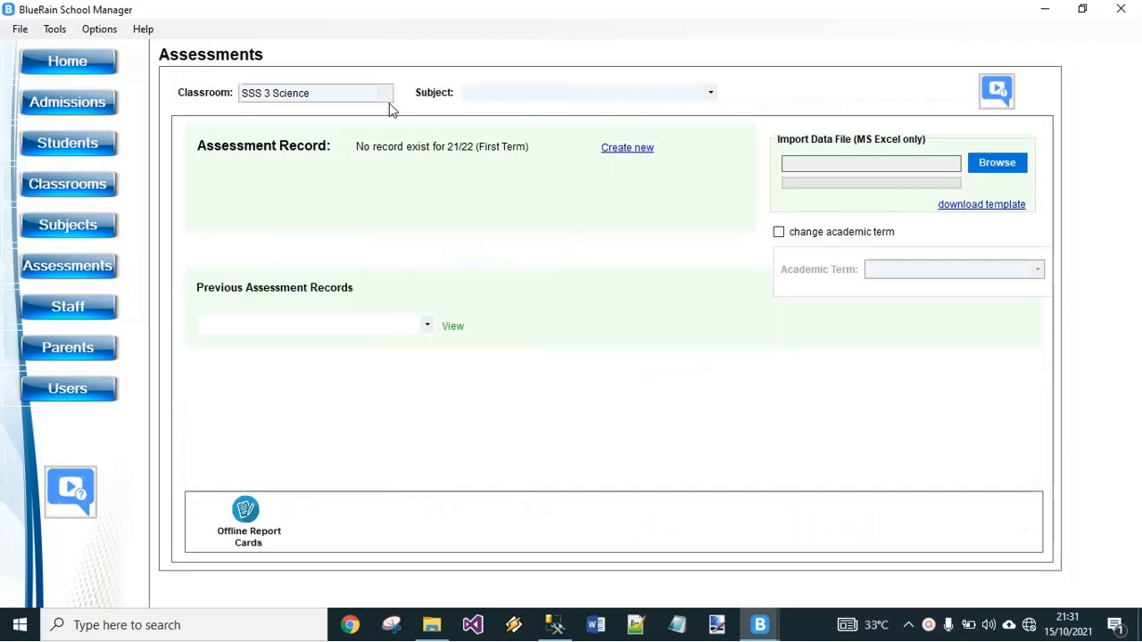
pyautogui.click(360, 93)
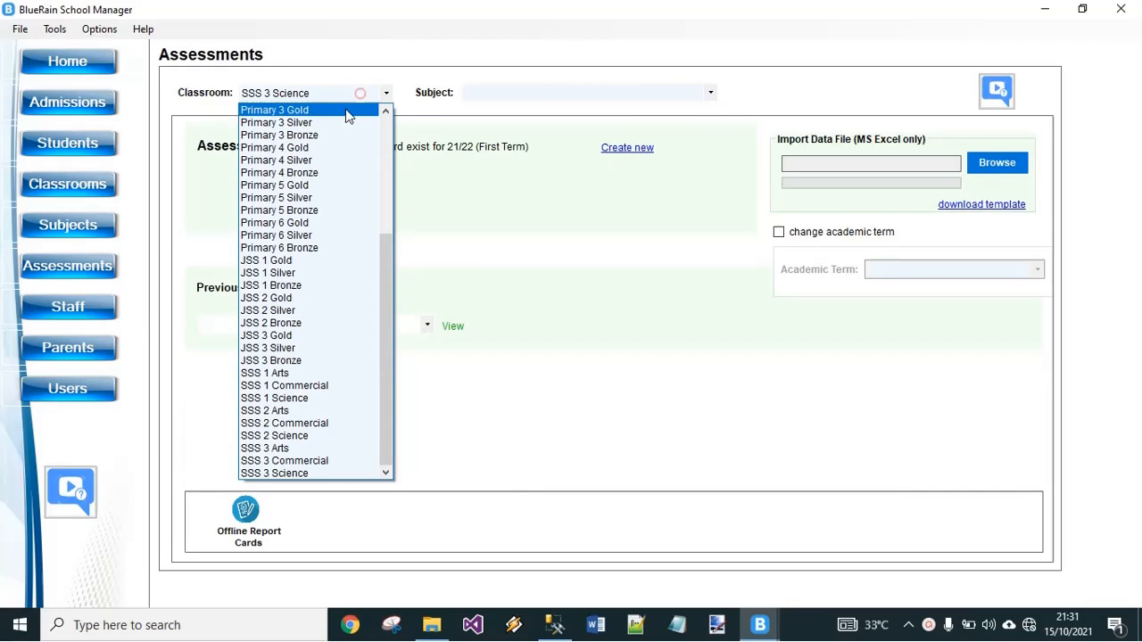
pyautogui.click(283, 273)
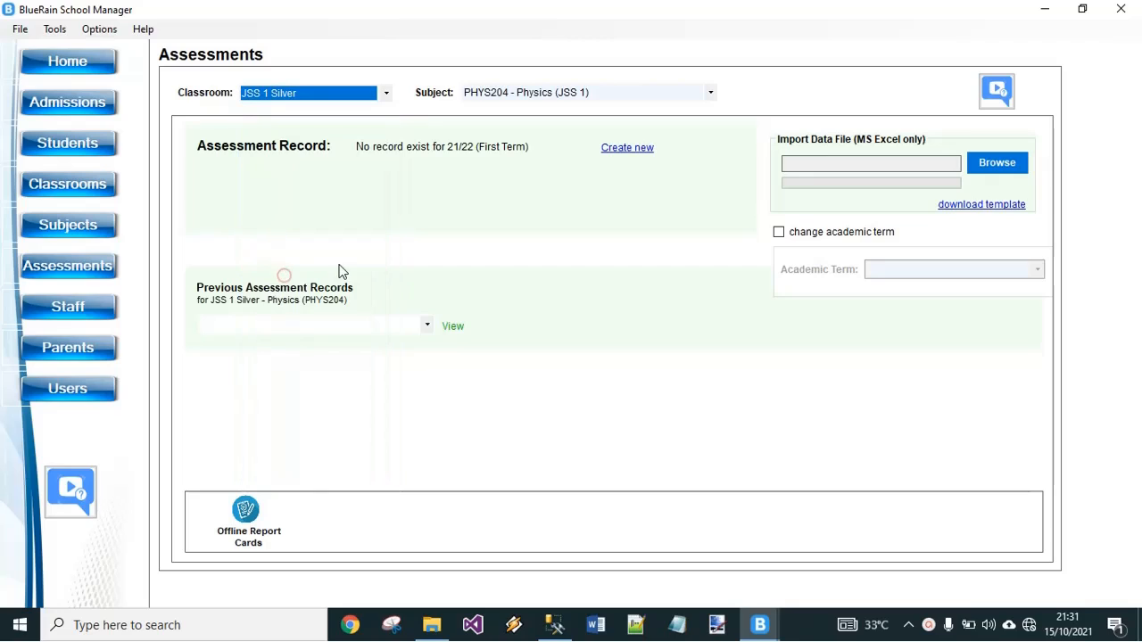
pyautogui.click(496, 92)
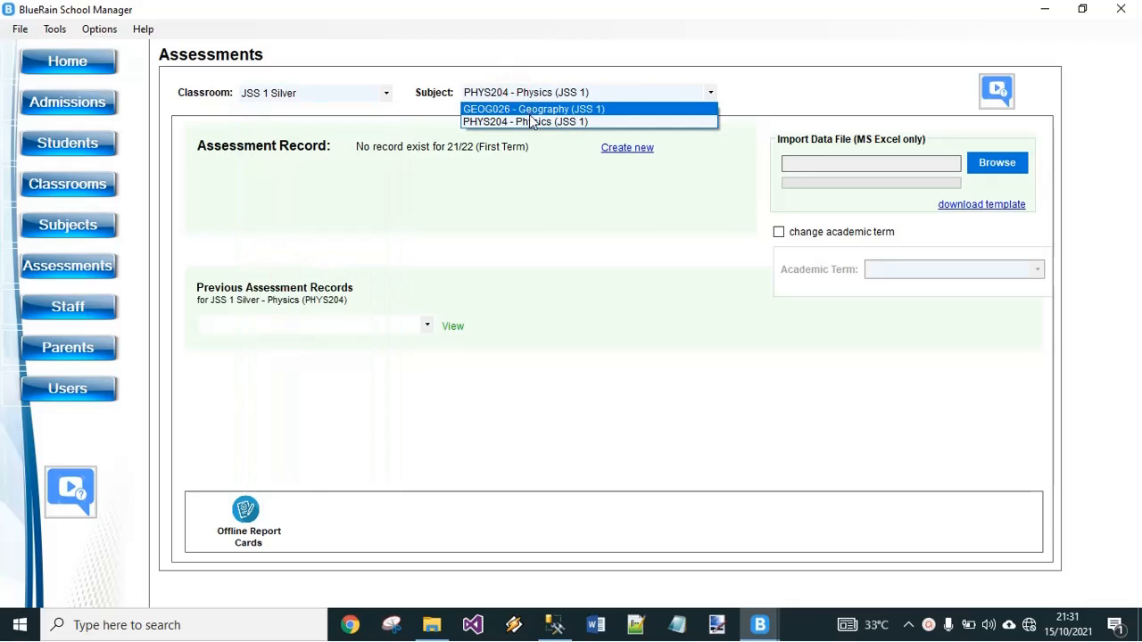
# Switch the assessment classroom to SSS 1 Arts, check its subjects, and change the classroom to SSS 1 Commercial.
pyautogui.click(365, 98)
pyautogui.click(365, 98)
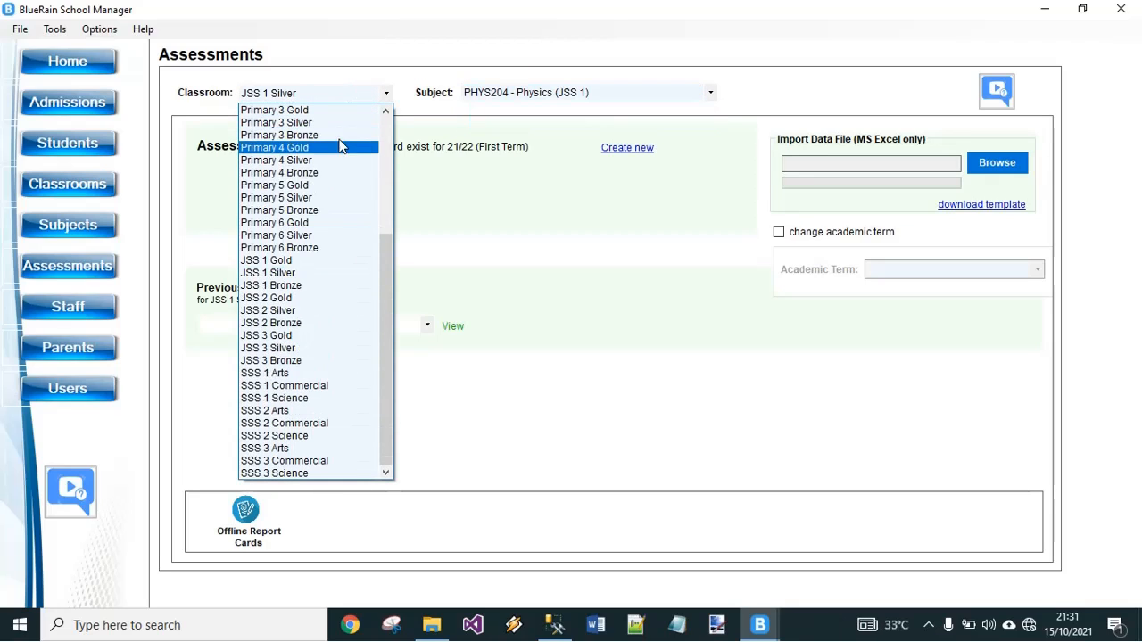
pyautogui.click(281, 373)
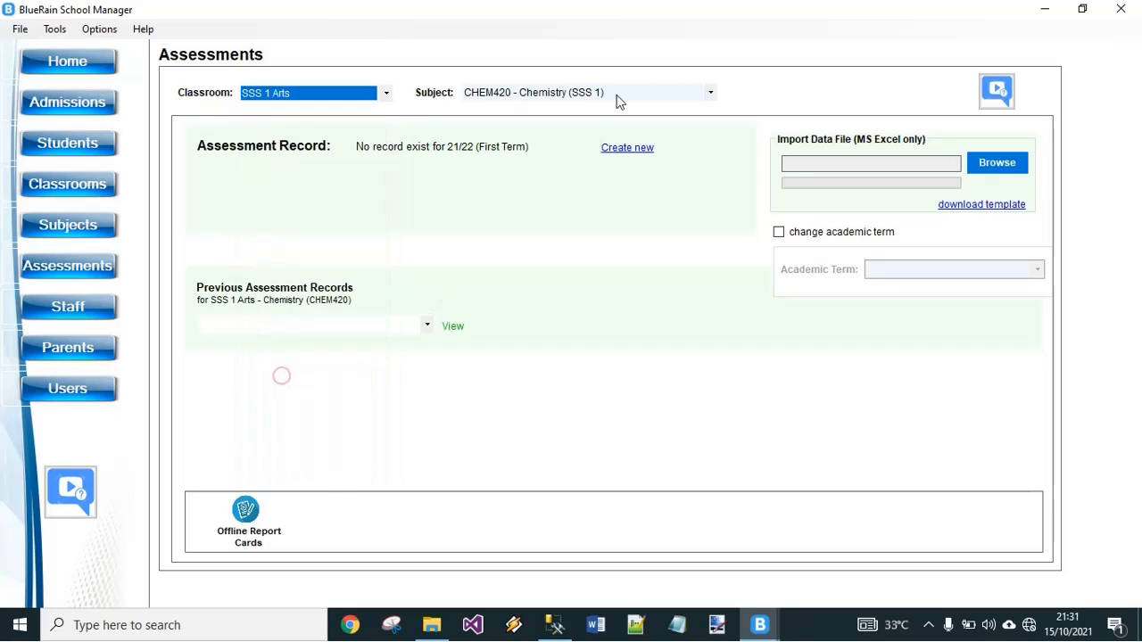
pyautogui.click(618, 100)
pyautogui.click(341, 95)
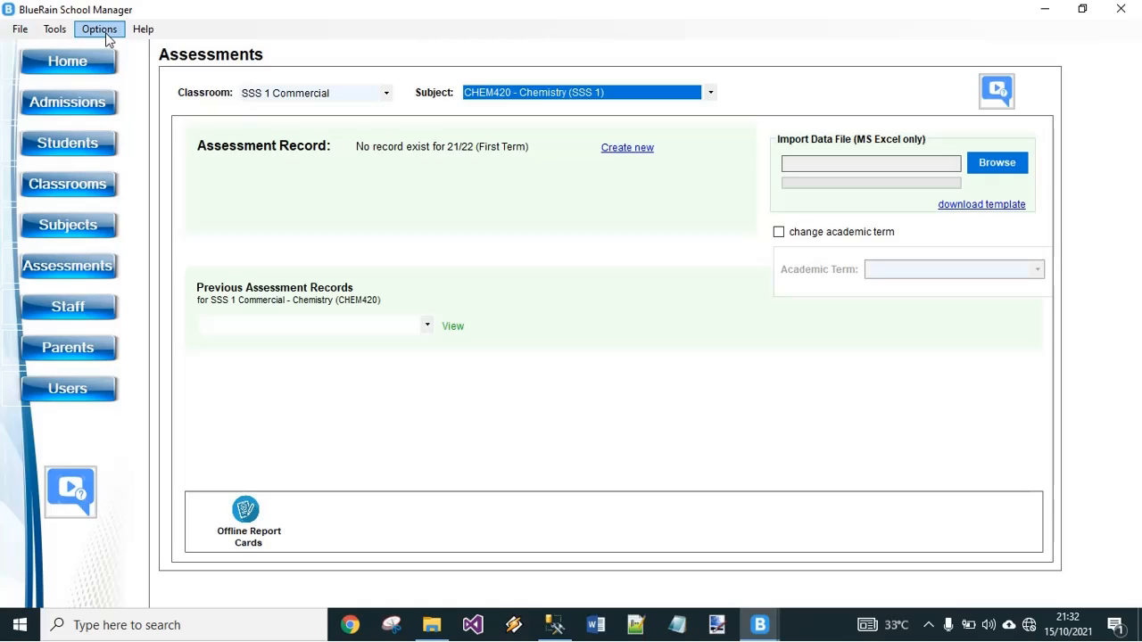
# Review the Assessment Settings for the Nursery group, including grading system and CA and exam percentages, and close them.
pyautogui.click(100, 29)
pyautogui.click(116, 50)
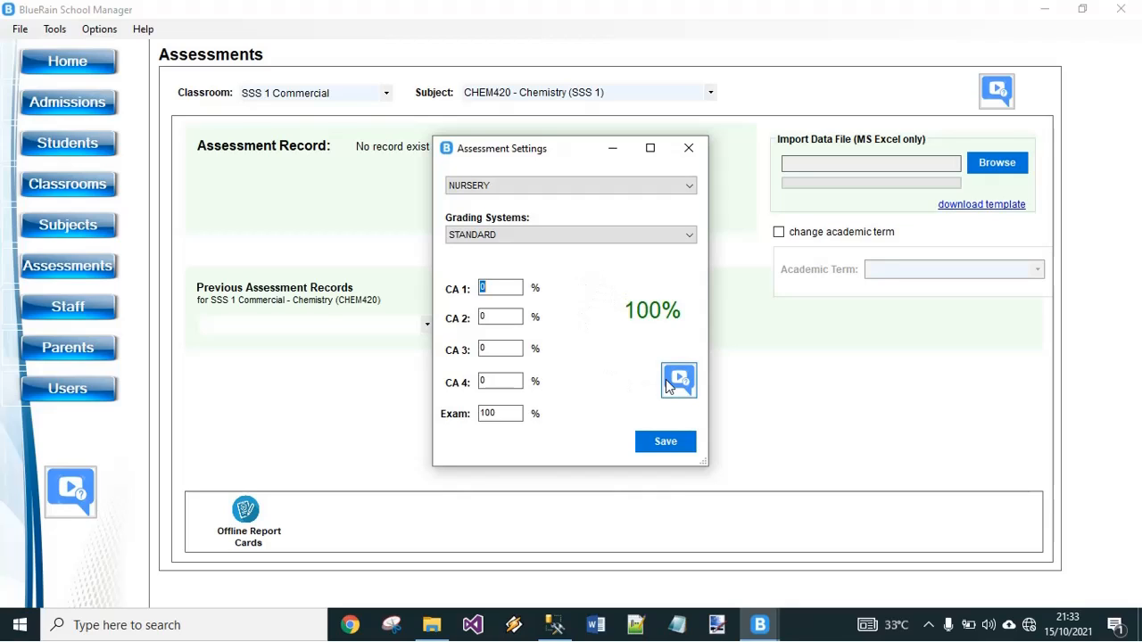
pyautogui.click(688, 148)
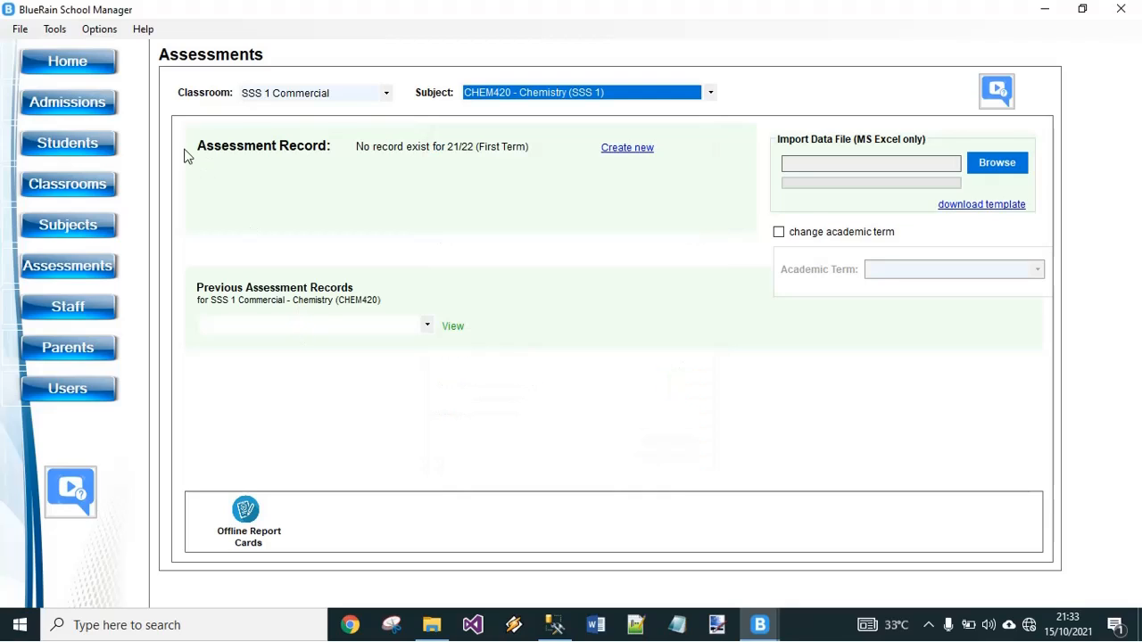
# Open a blank form for creating a new grading system, look over its fields, and close it.
pyautogui.click(99, 29)
pyautogui.moveTo(183, 143)
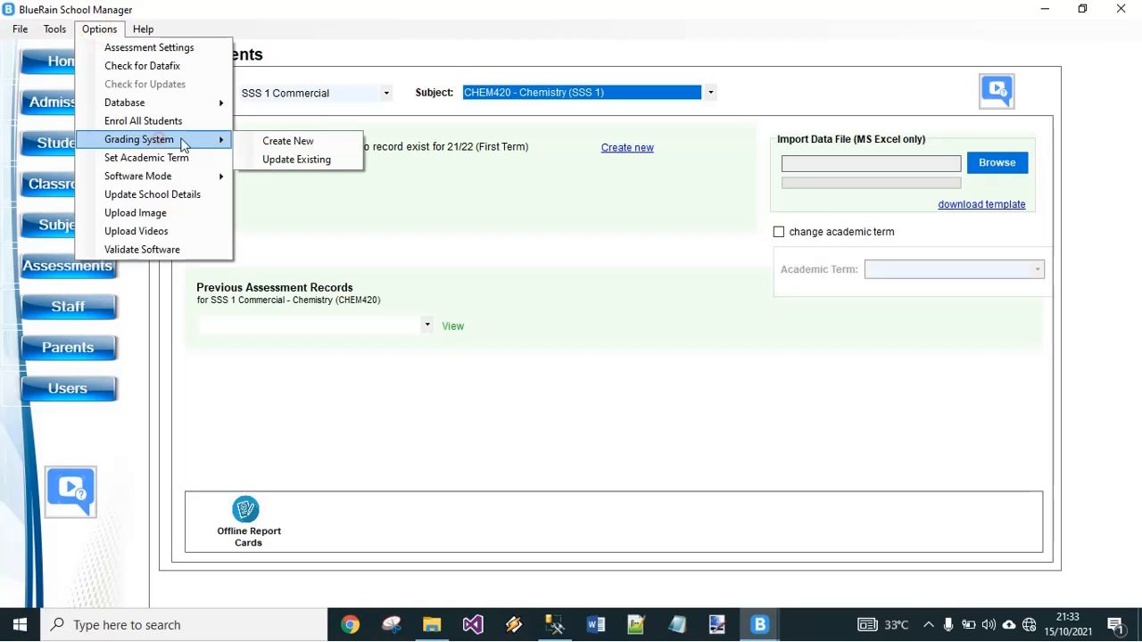
pyautogui.click(287, 141)
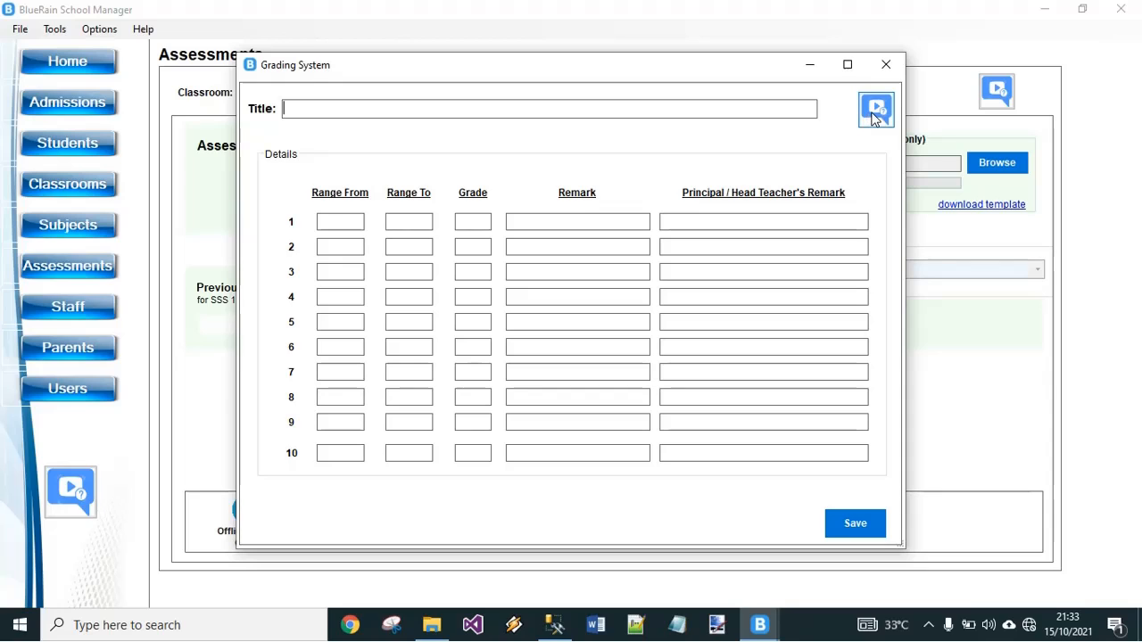
pyautogui.click(886, 64)
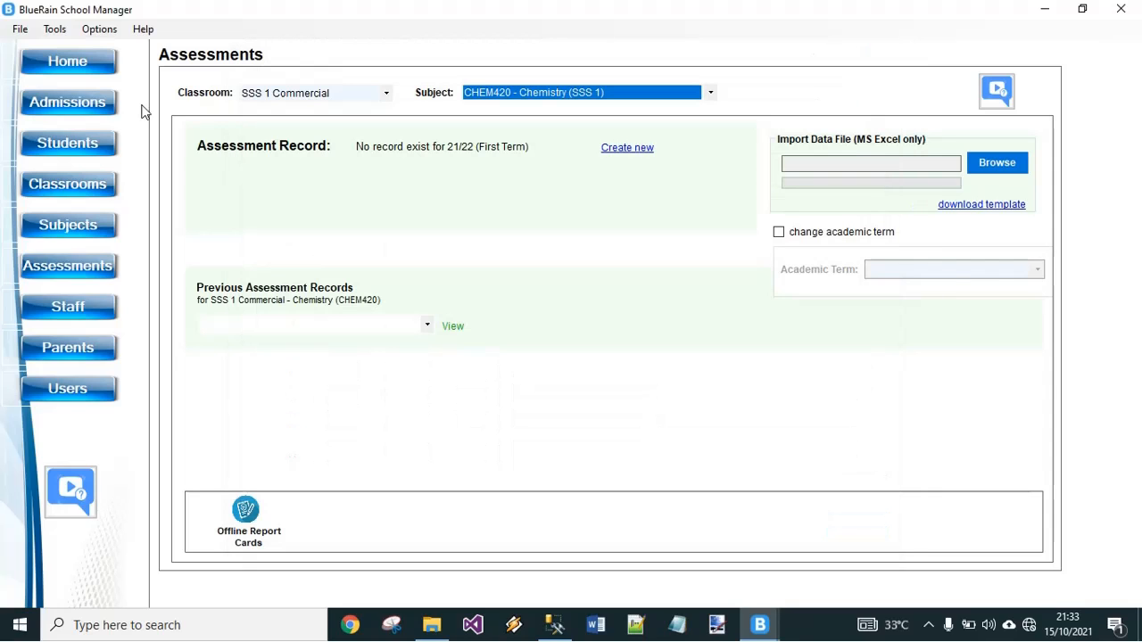
# Open the Assessment Settings and check the available school groups and the grading systems offered for Nursery.
pyautogui.click(99, 29)
pyautogui.click(113, 47)
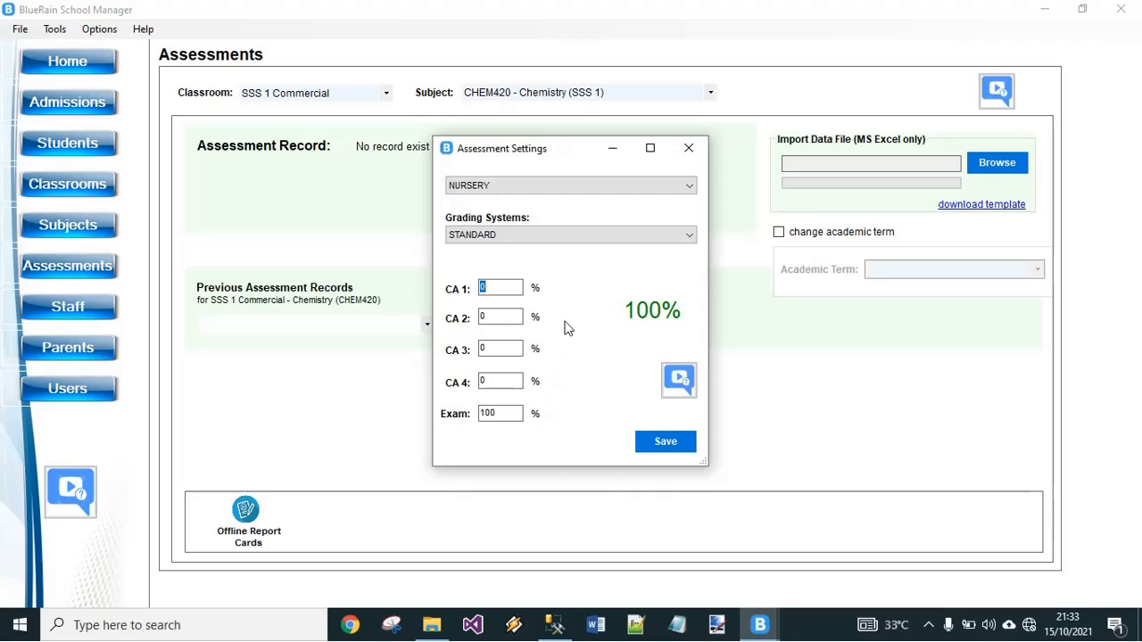
pyautogui.click(552, 187)
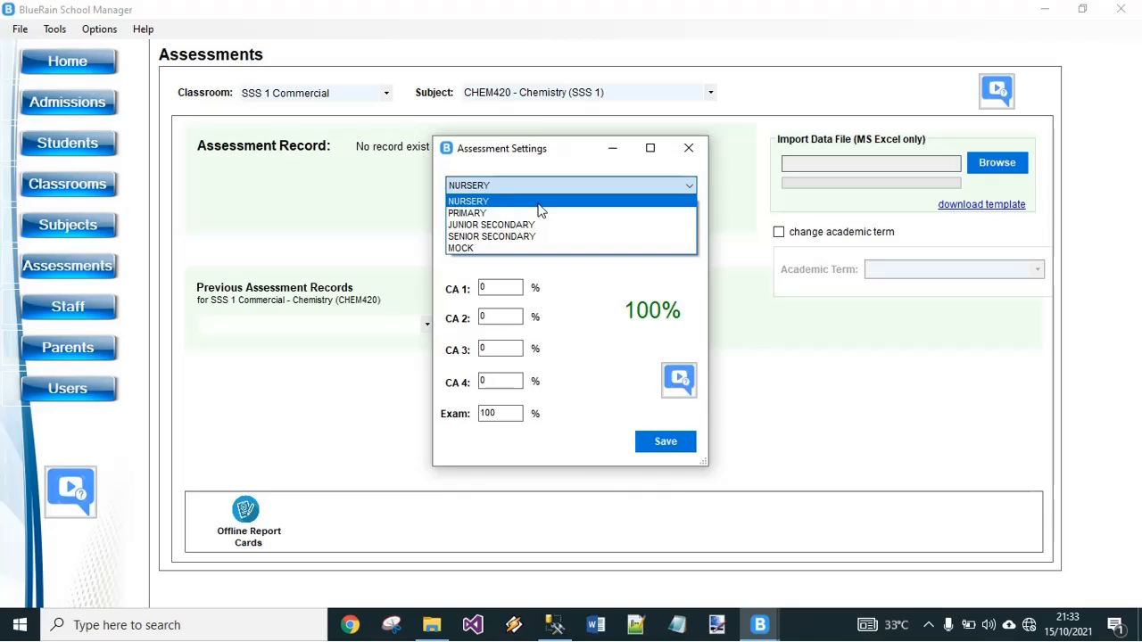
pyautogui.click(539, 205)
pyautogui.click(522, 234)
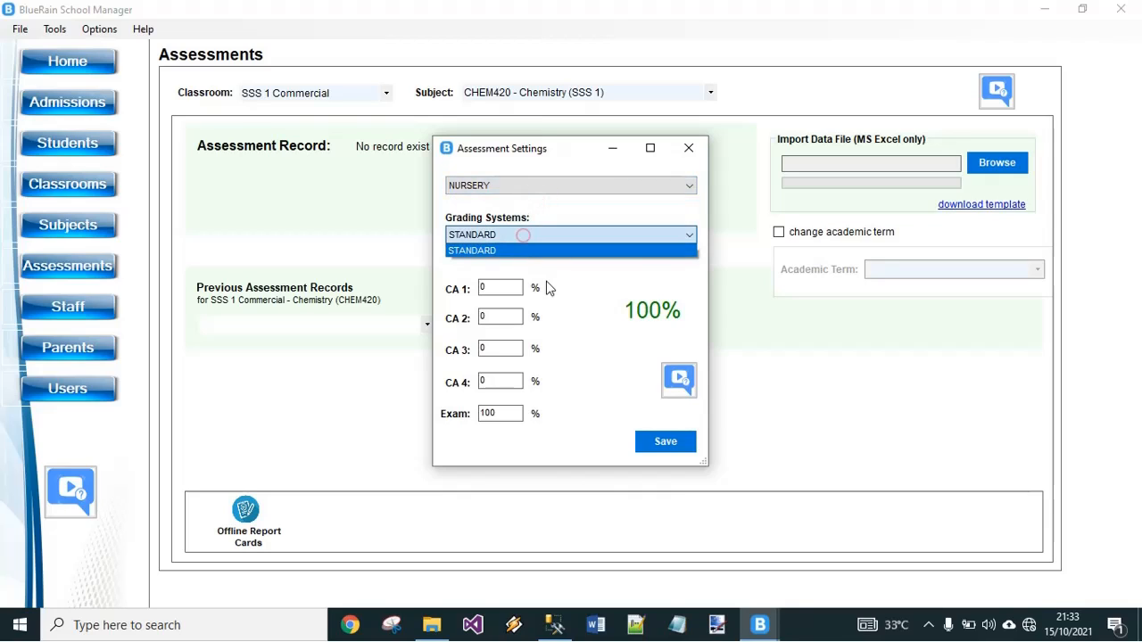
pyautogui.click(549, 286)
pyautogui.click(554, 231)
pyautogui.click(557, 271)
# Compare the CA and exam percentages of the Primary and Junior Secondary groups, and return to the Nursery group.
pyautogui.click(554, 187)
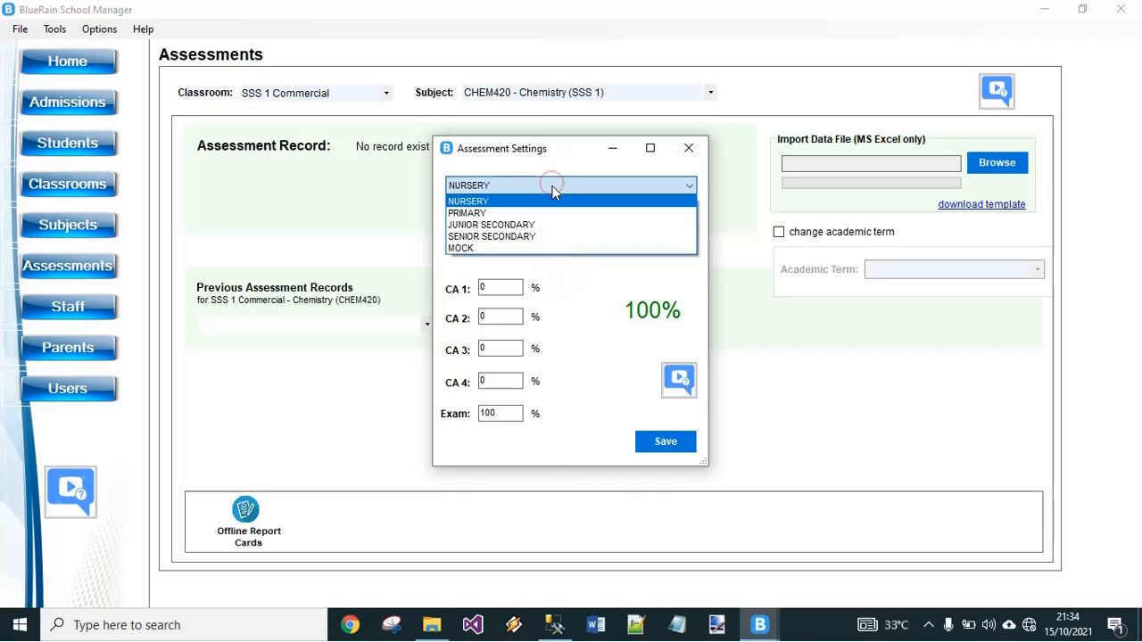
pyautogui.click(546, 213)
pyautogui.click(550, 178)
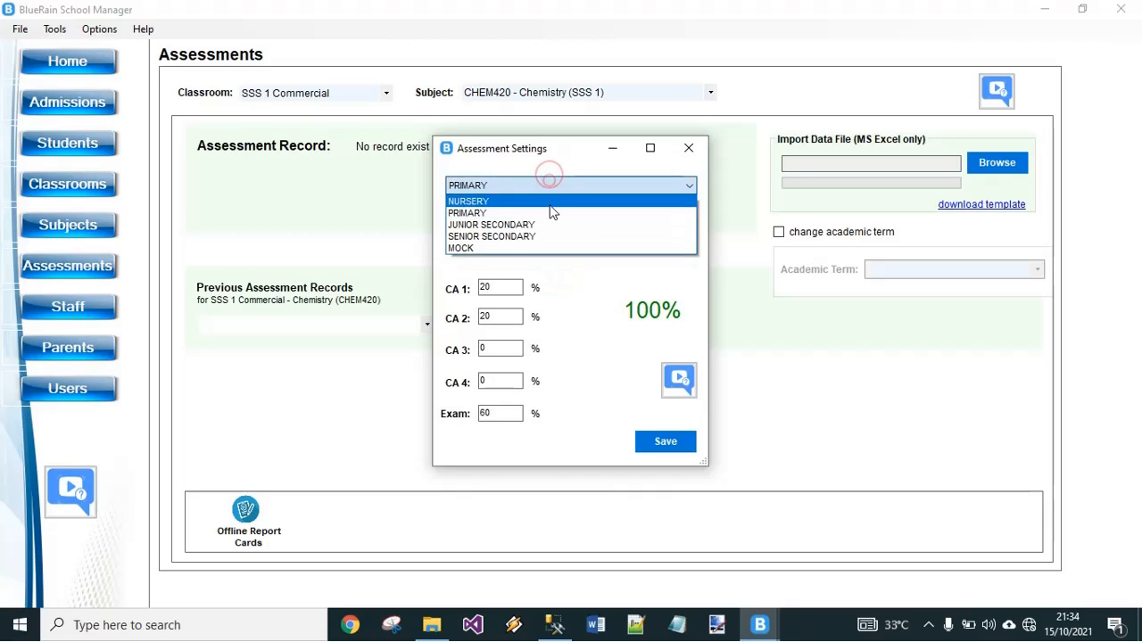
pyautogui.click(547, 225)
pyautogui.click(548, 186)
pyautogui.click(543, 225)
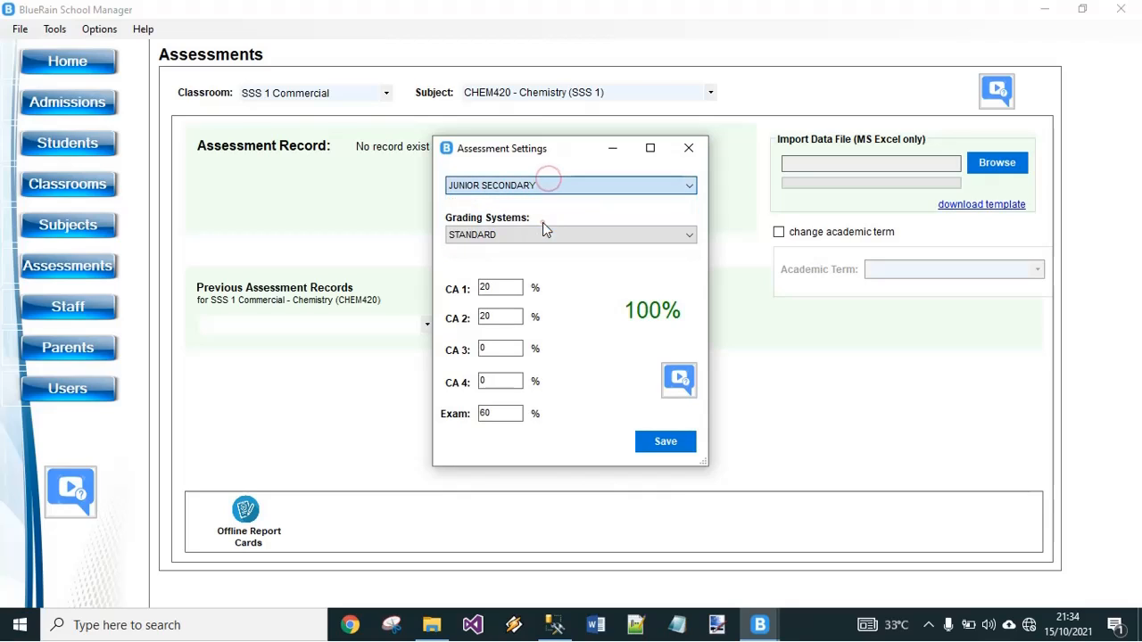
pyautogui.click(545, 247)
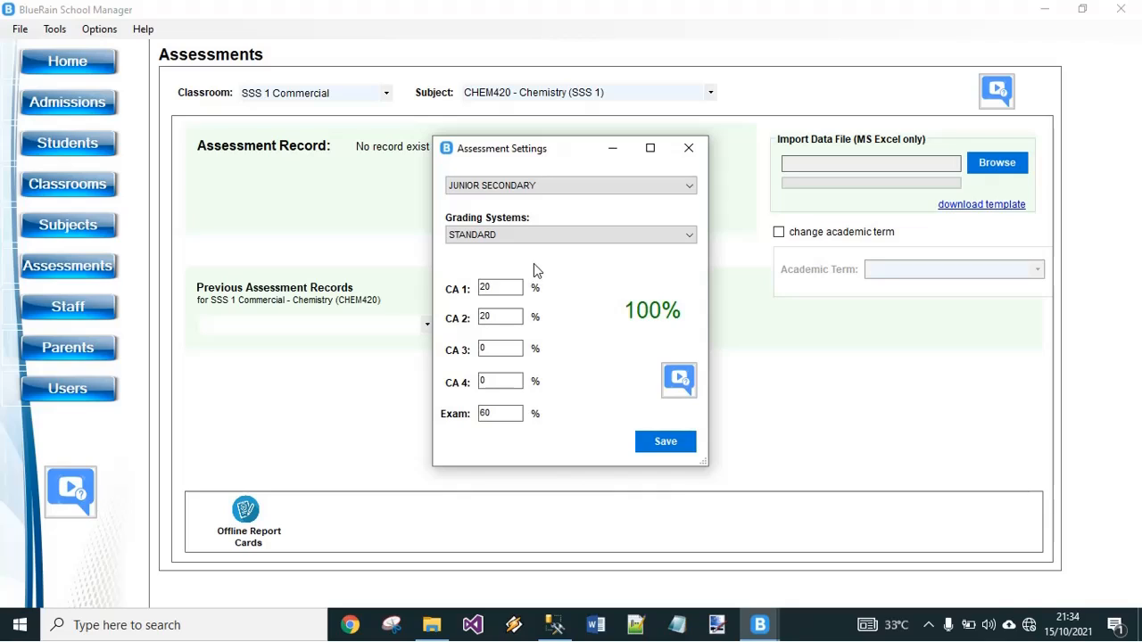
pyautogui.click(533, 187)
pyautogui.click(533, 200)
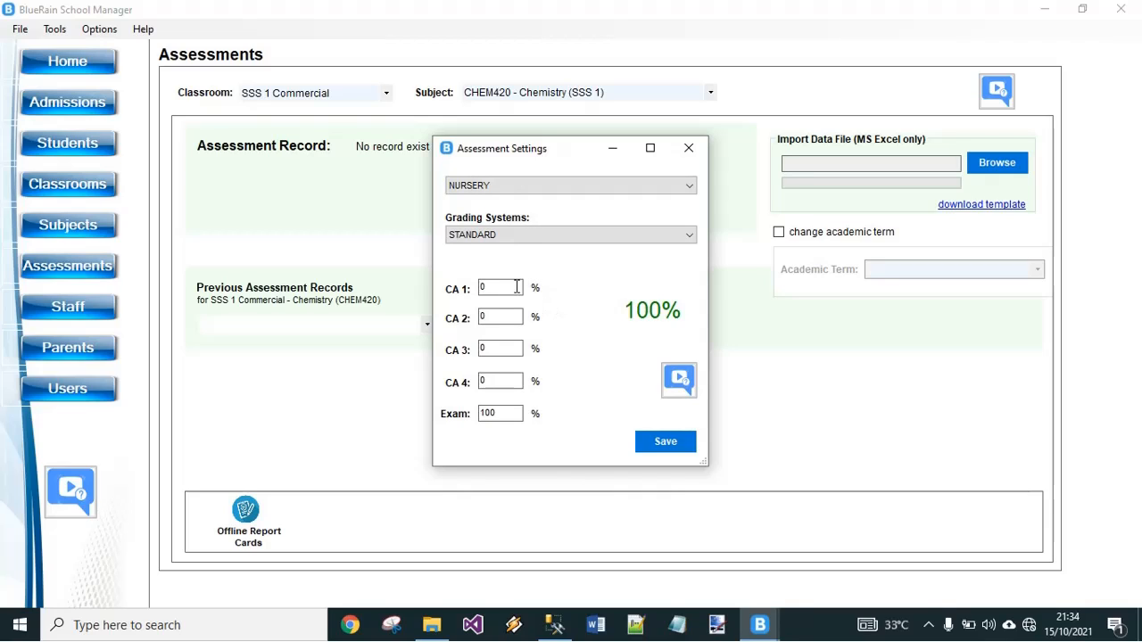
# Set the Primary group's CA 1 to 10% and CA 2 to 30%, and save the assessment settings.
pyautogui.click(505, 188)
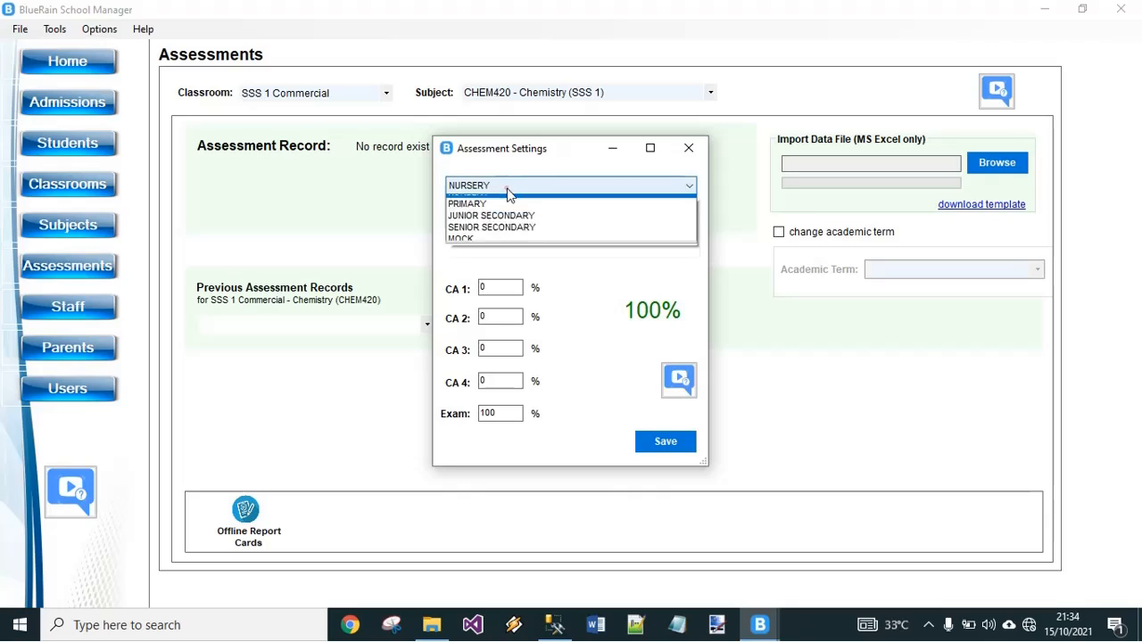
pyautogui.click(509, 218)
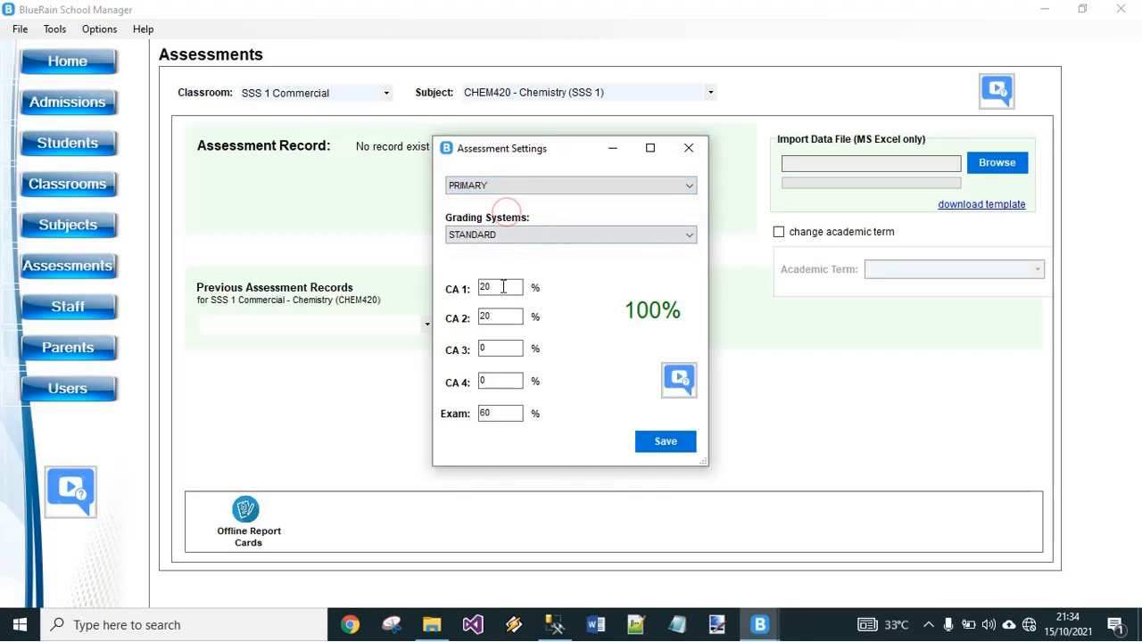
pyautogui.doubleClick(508, 289)
pyautogui.write('10')
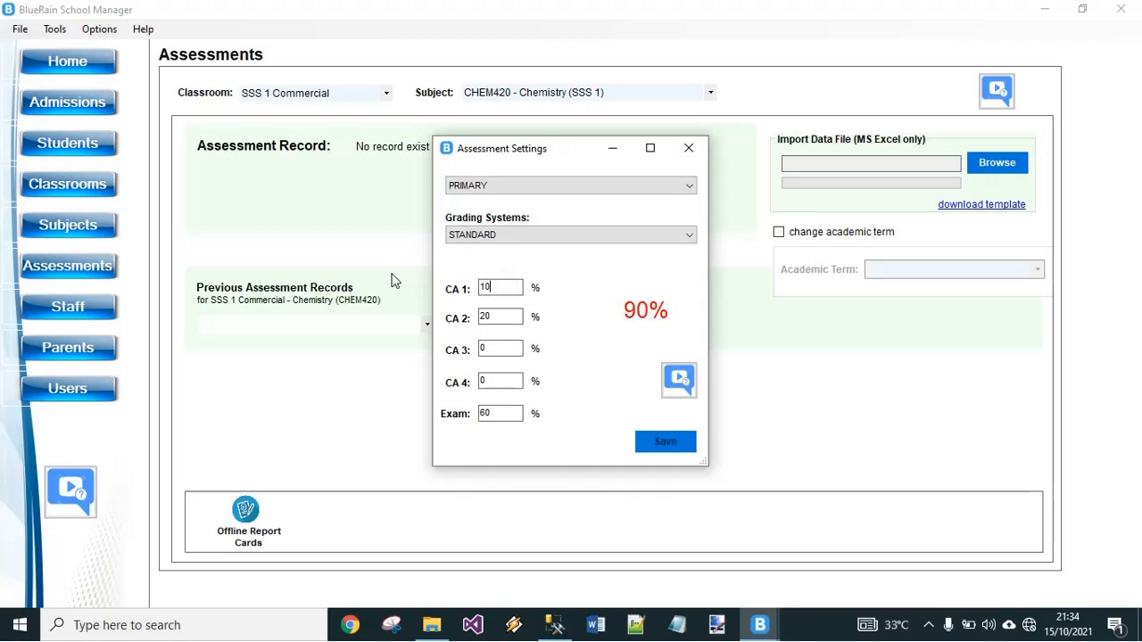
pyautogui.doubleClick(494, 317)
pyautogui.write('30')
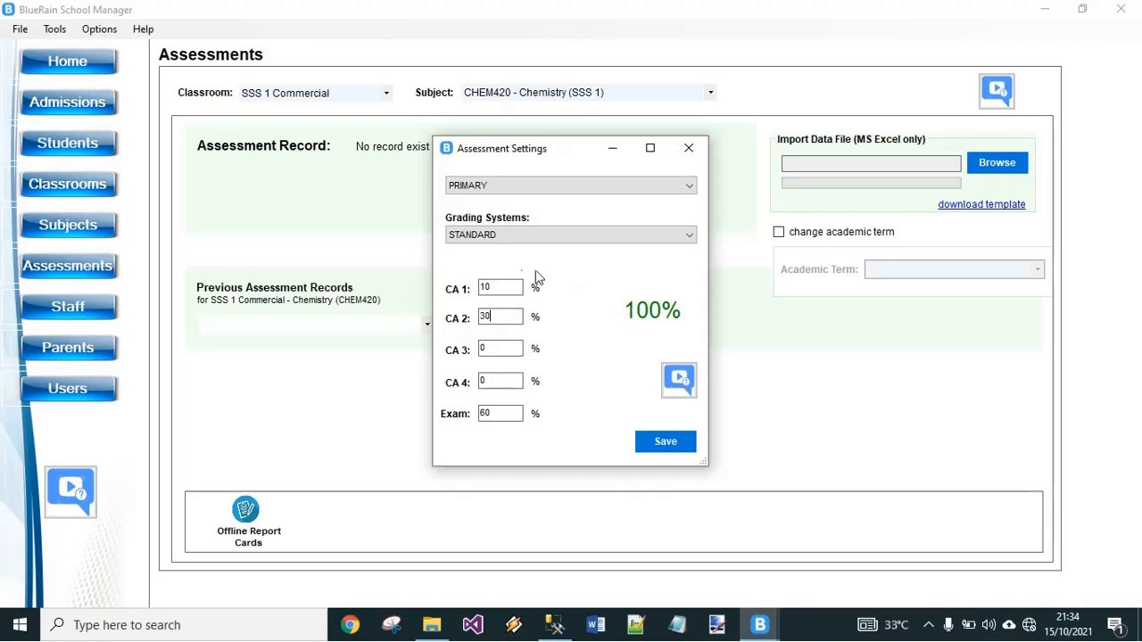
pyautogui.click(645, 446)
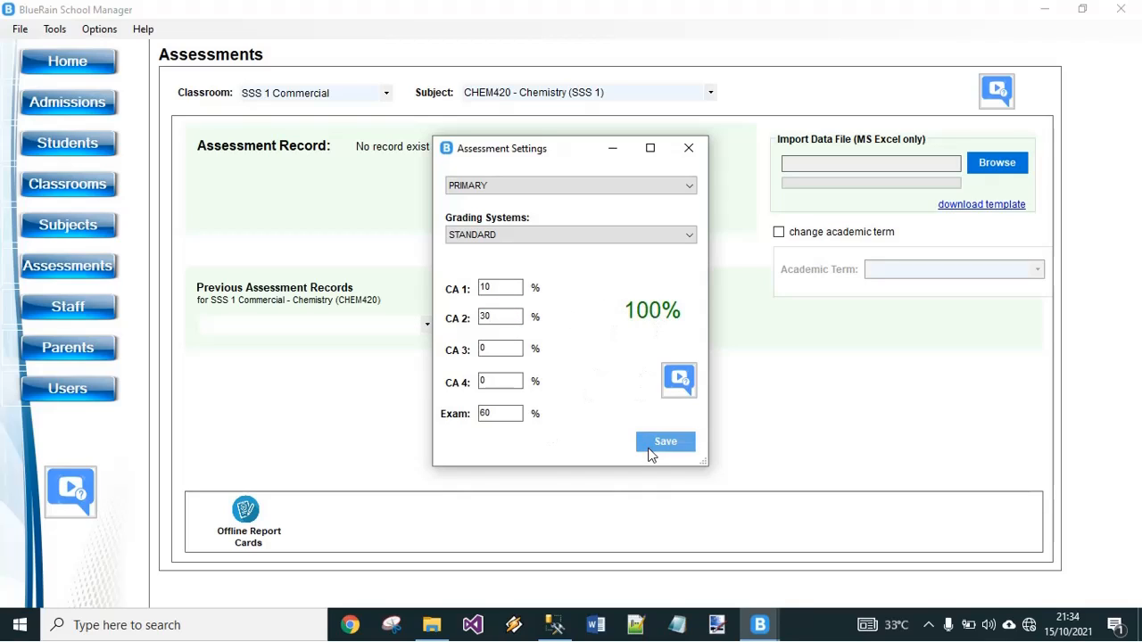
# Set the Junior Secondary group's CA 2 to 15% and CA 1 to 25%, and save the assessment settings.
pyautogui.click(552, 185)
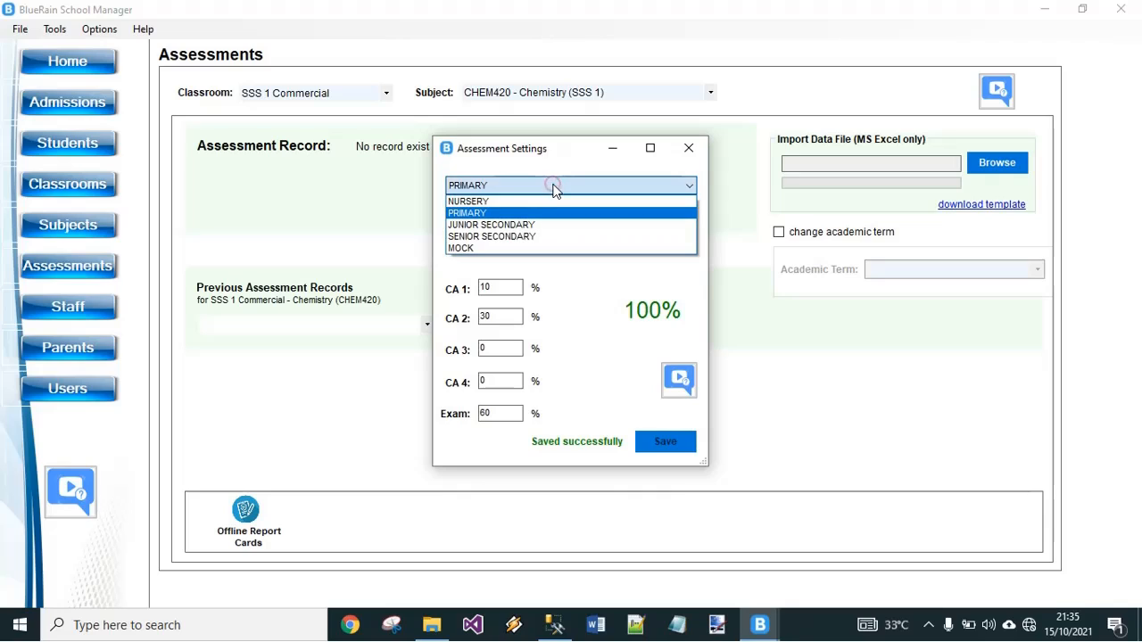
pyautogui.click(542, 225)
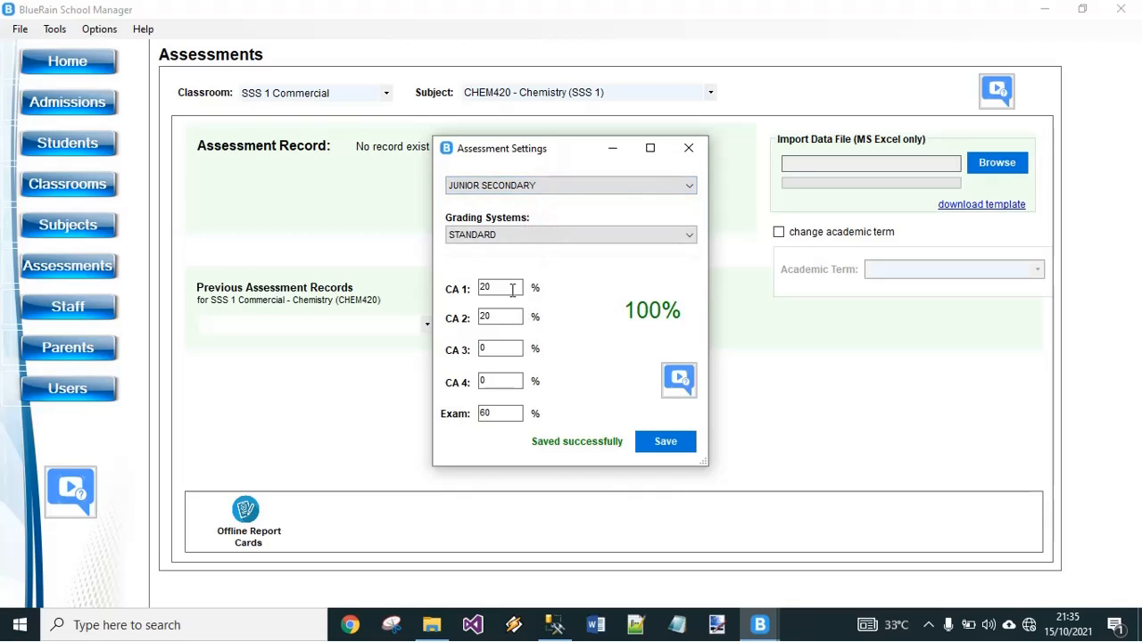
pyautogui.doubleClick(508, 318)
pyautogui.write('15')
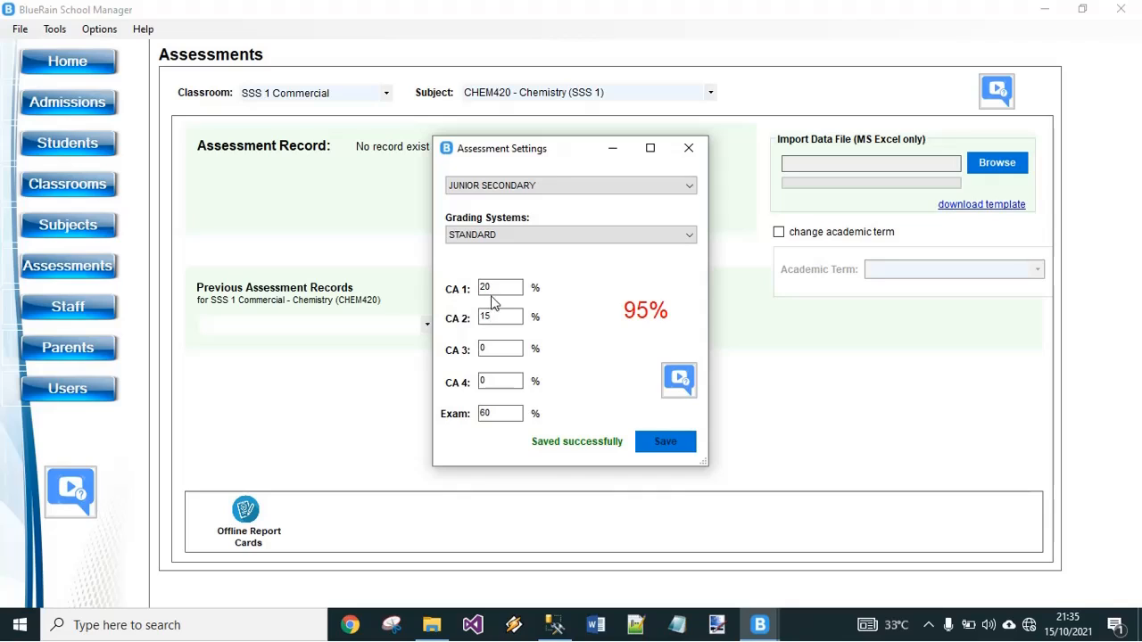
pyautogui.doubleClick(500, 290)
pyautogui.write('0')
pyautogui.write('25')
# Recheck the saved percentages for the Primary and Junior Secondary groups and close the Assessment Settings.
pyautogui.click(588, 186)
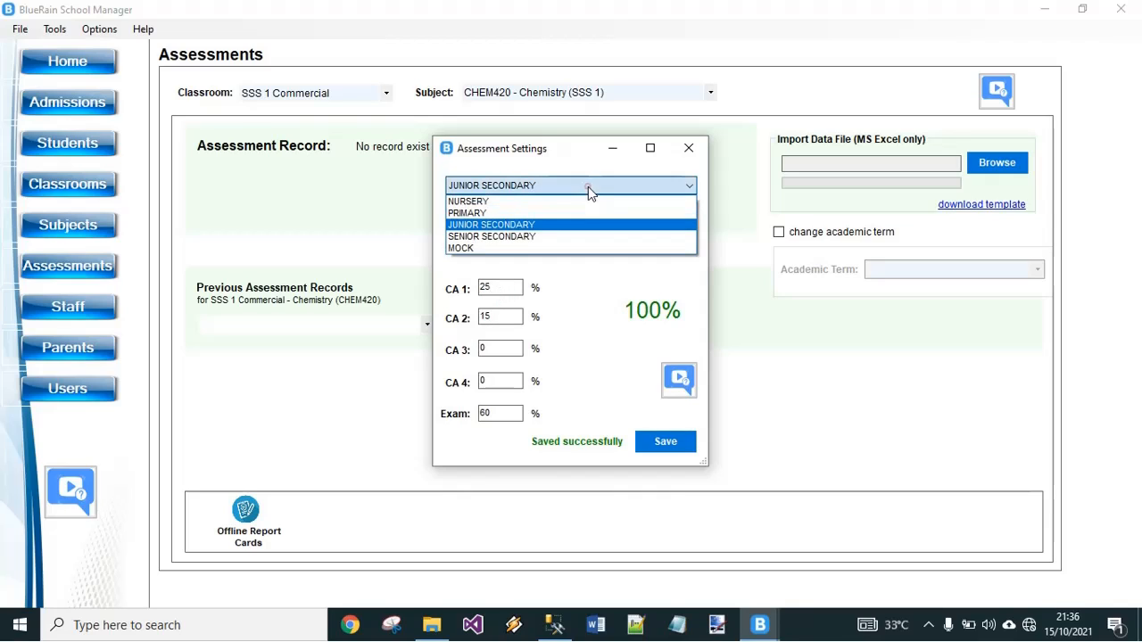
pyautogui.click(583, 215)
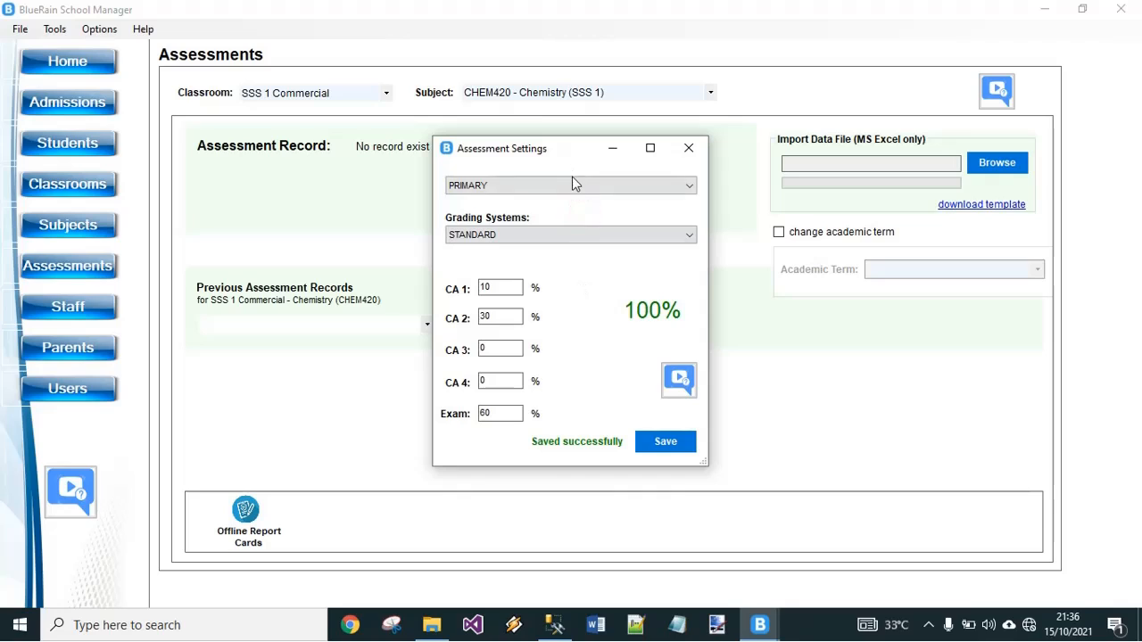
pyautogui.click(572, 177)
pyautogui.click(560, 225)
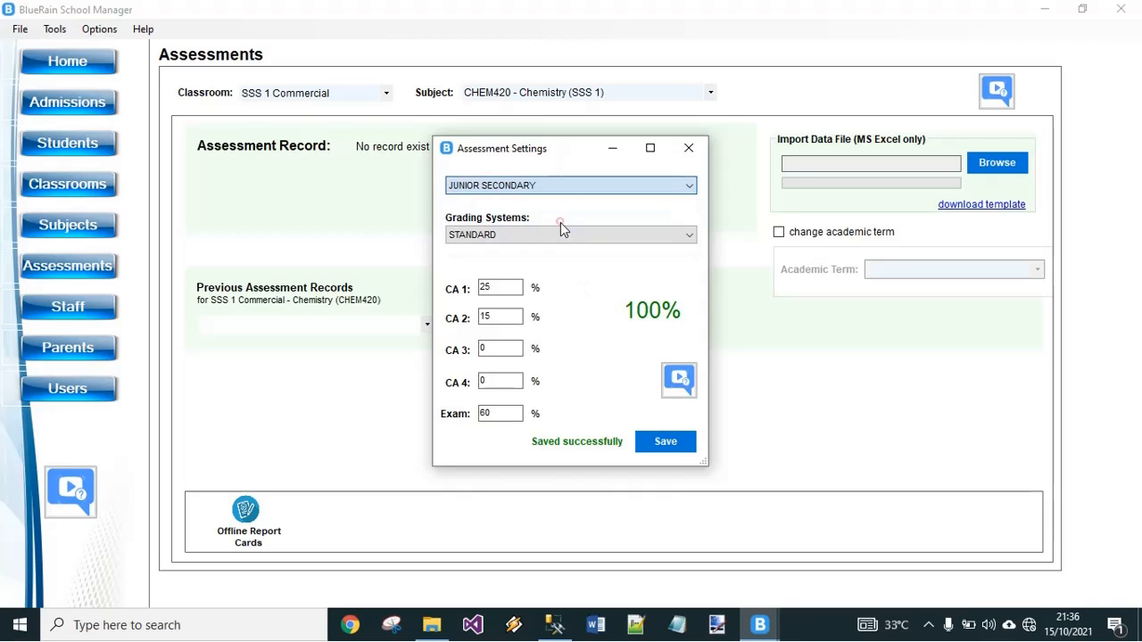
pyautogui.click(688, 148)
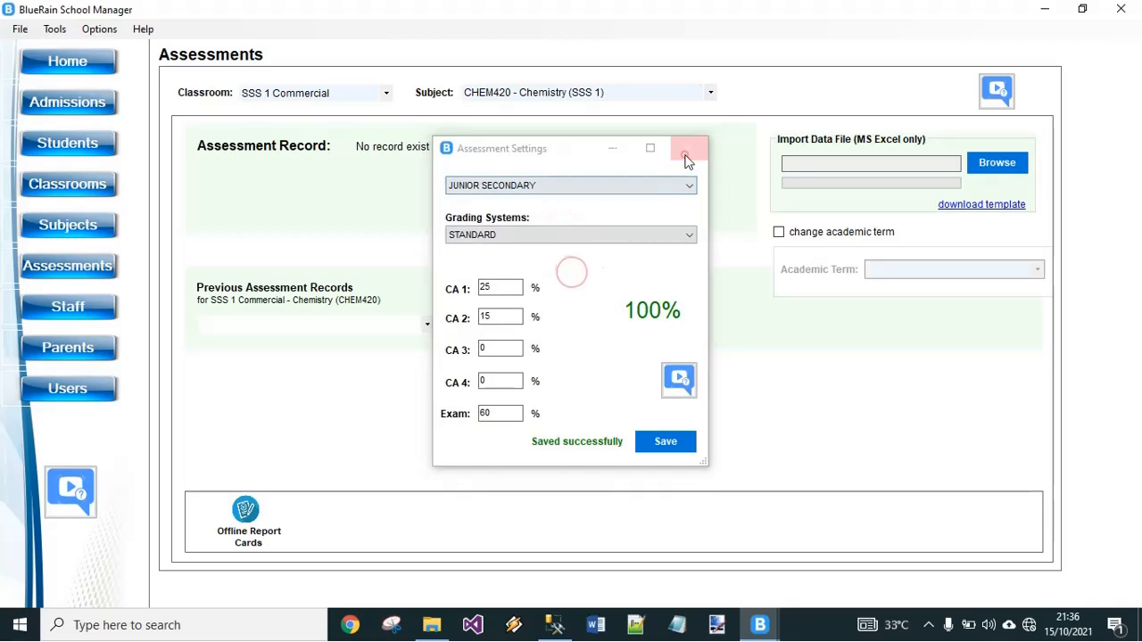
# Open the existing grading systems for editing, review the Standard system's ranges, grades and remarks, and close the form without changes.
pyautogui.click(88, 33)
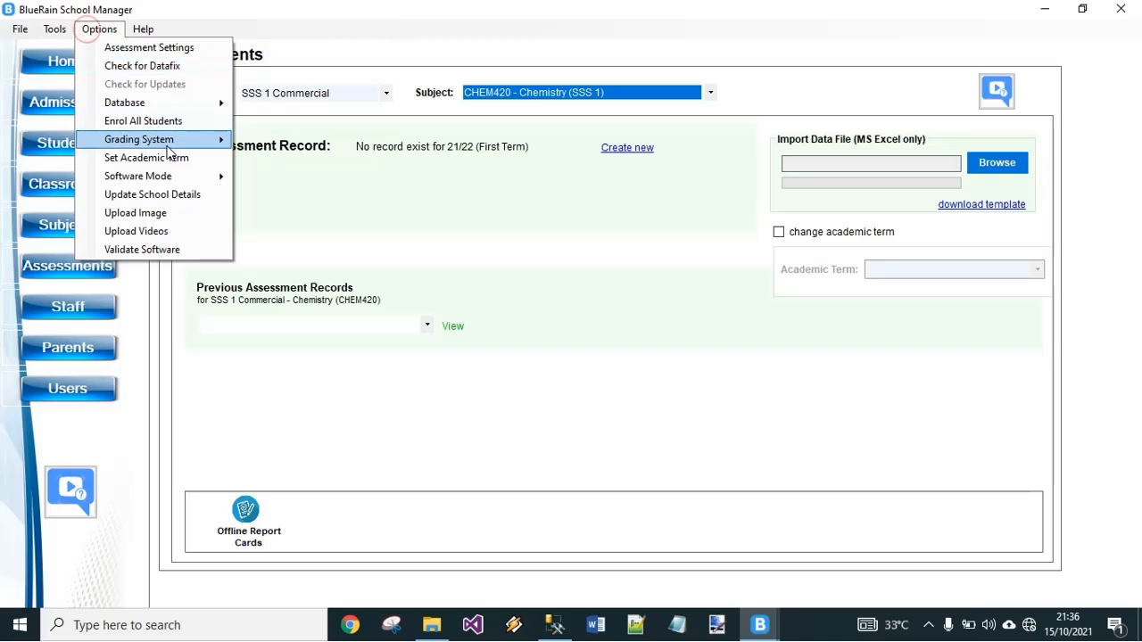
pyautogui.moveTo(175, 142)
pyautogui.click(300, 163)
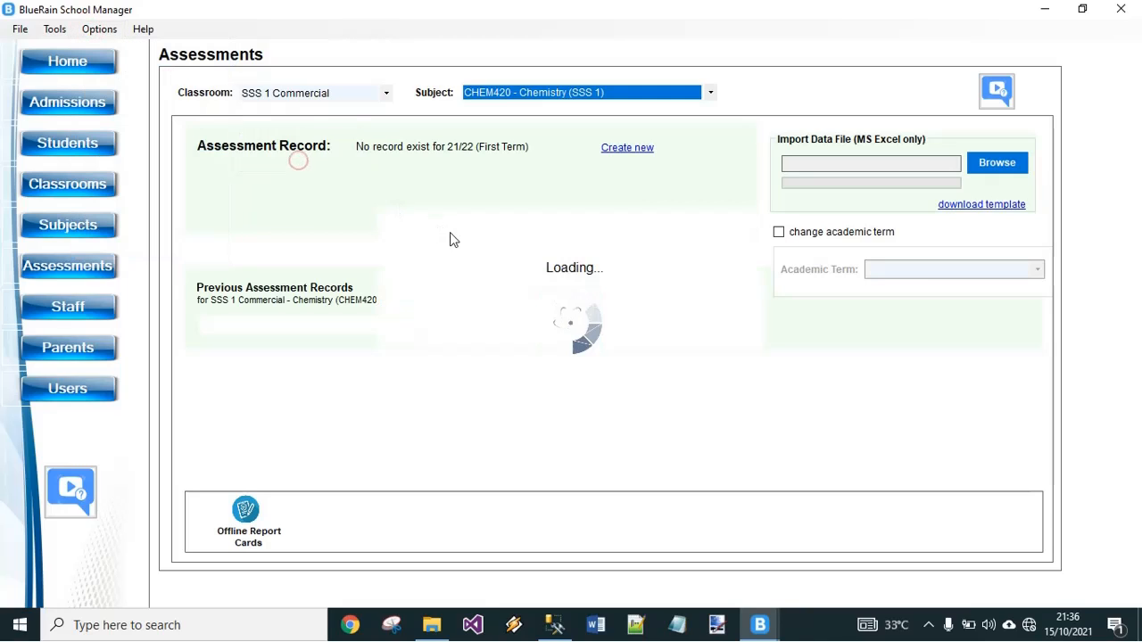
pyautogui.click(421, 123)
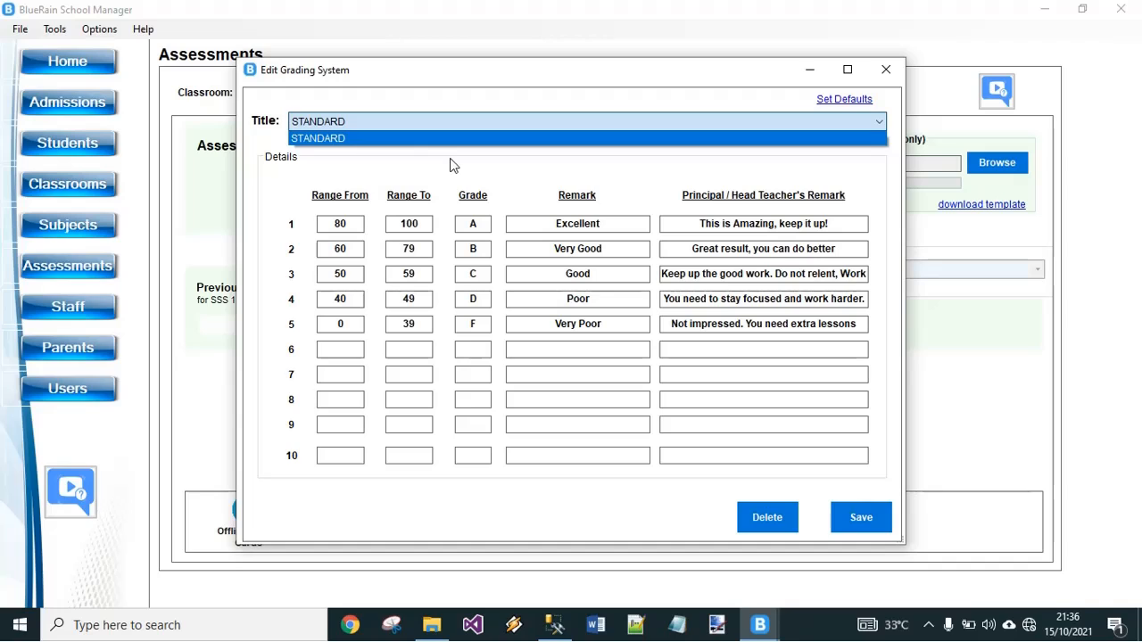
pyautogui.click(617, 179)
pyautogui.click(518, 165)
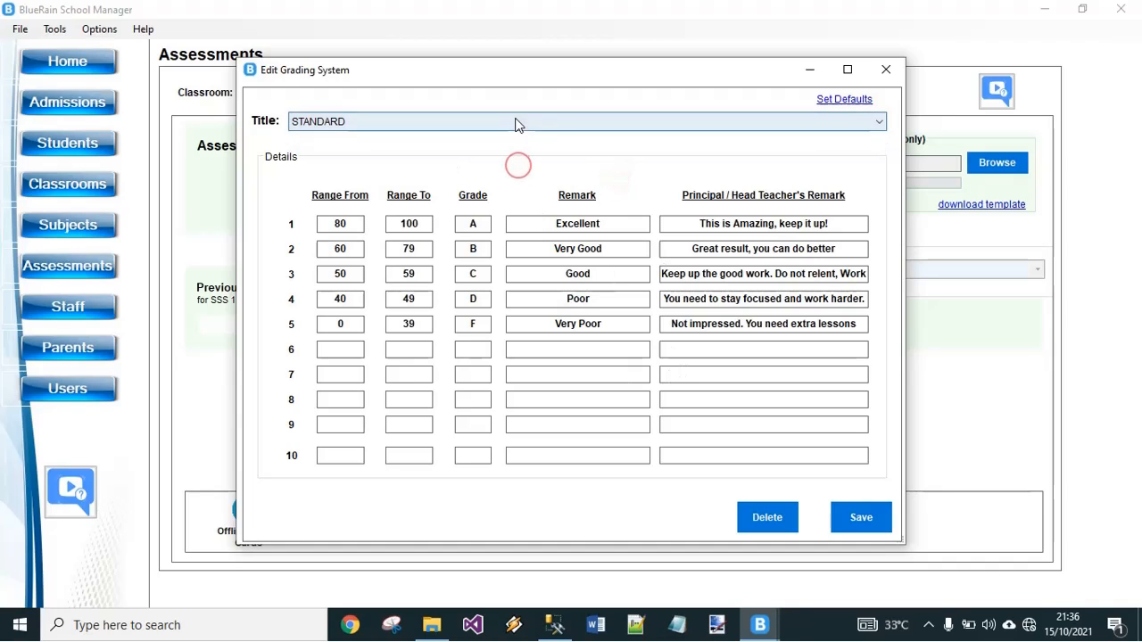
pyautogui.click(885, 70)
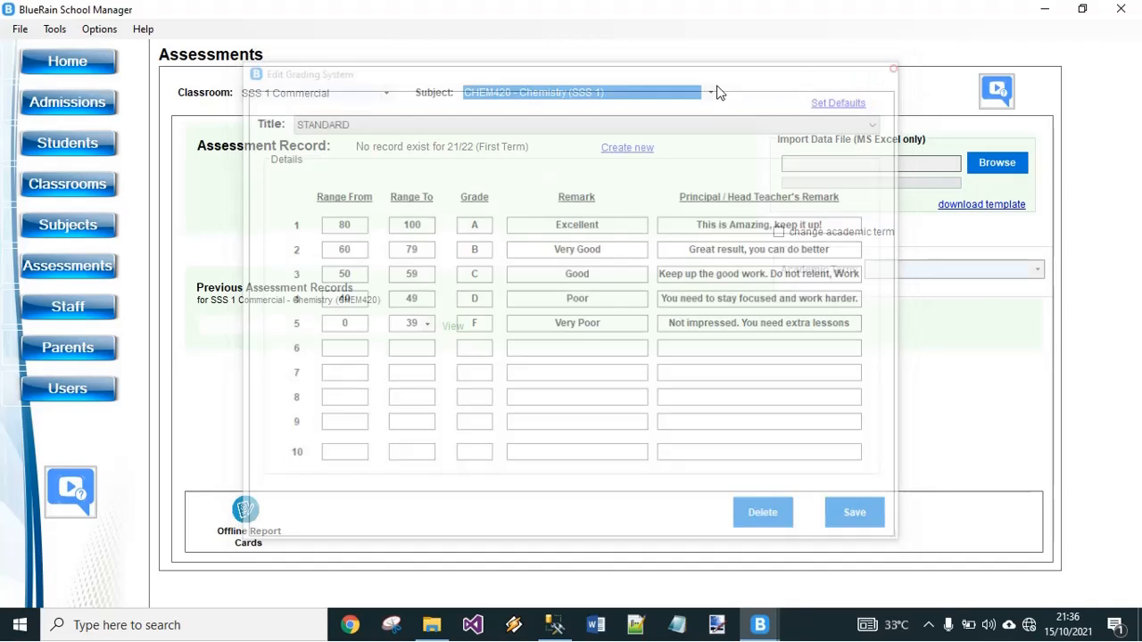
# Fill in a new grading system titled Amne Nursery Grading with A 80–100, B 60–79, C 50–59, D 40–49, F 0–39 and matching remarks.
pyautogui.click(99, 28)
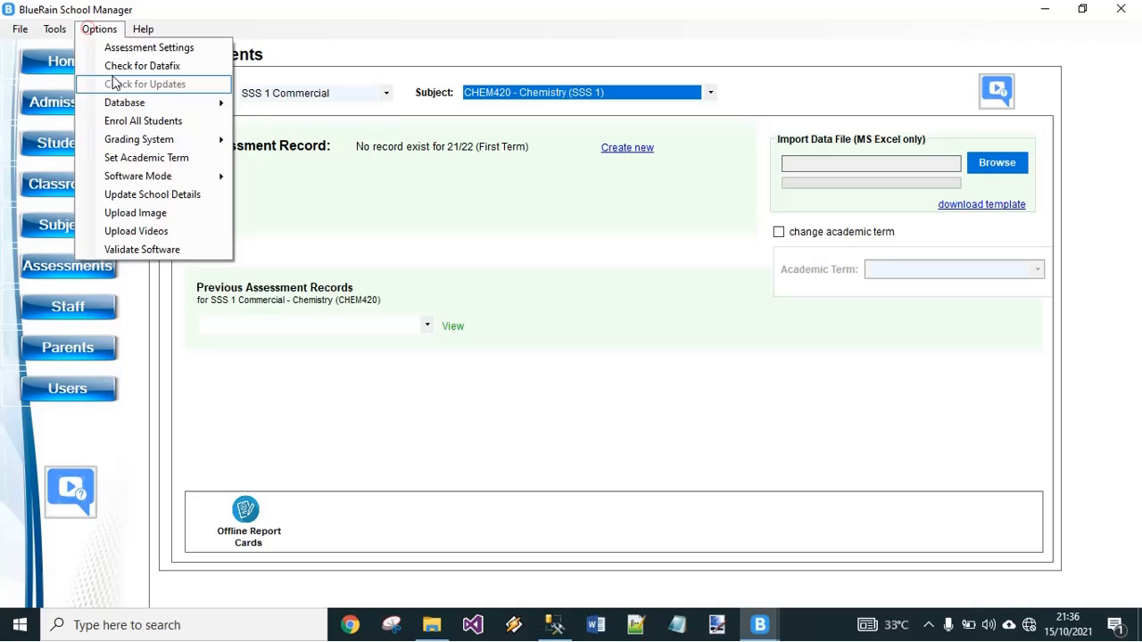
pyautogui.moveTo(196, 143)
pyautogui.click(257, 141)
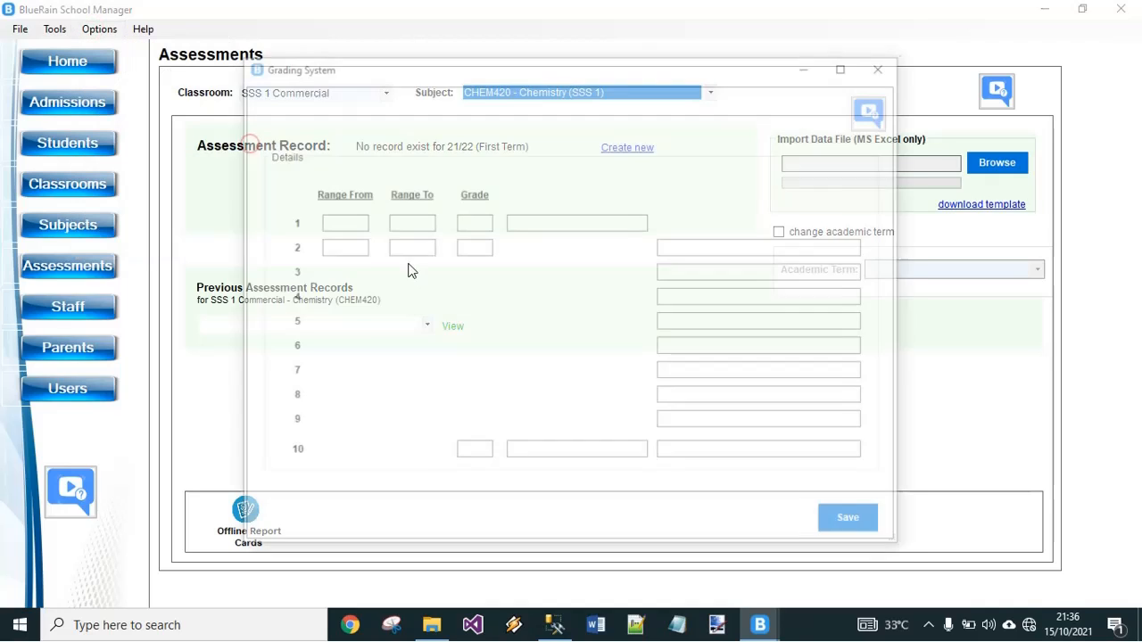
pyautogui.click(381, 111)
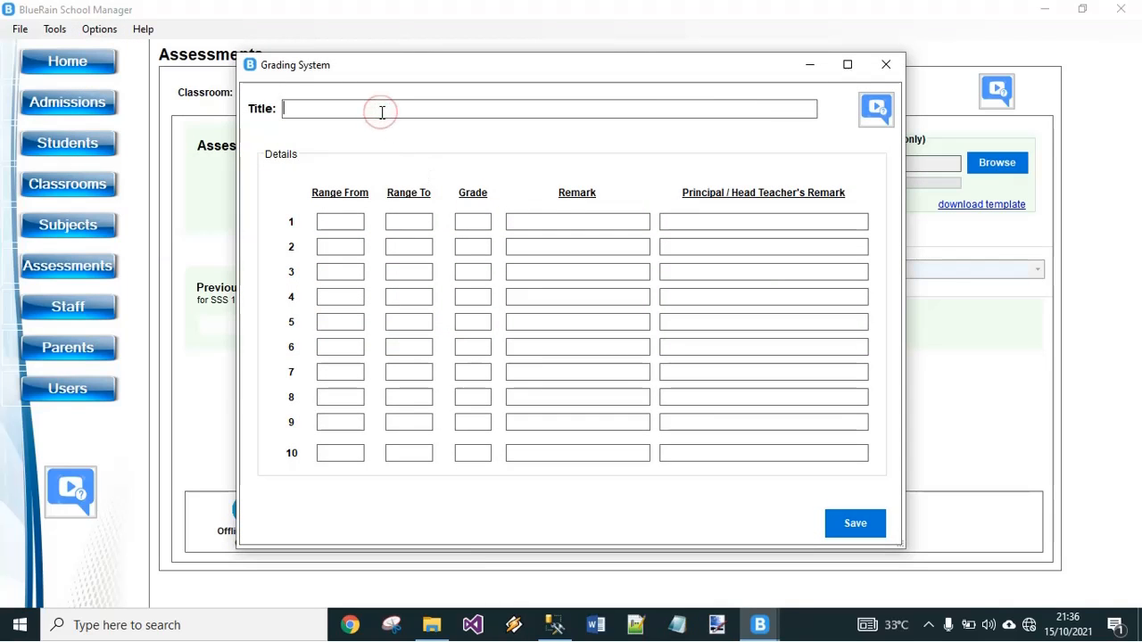
pyautogui.write('Amne Nursery Grading')
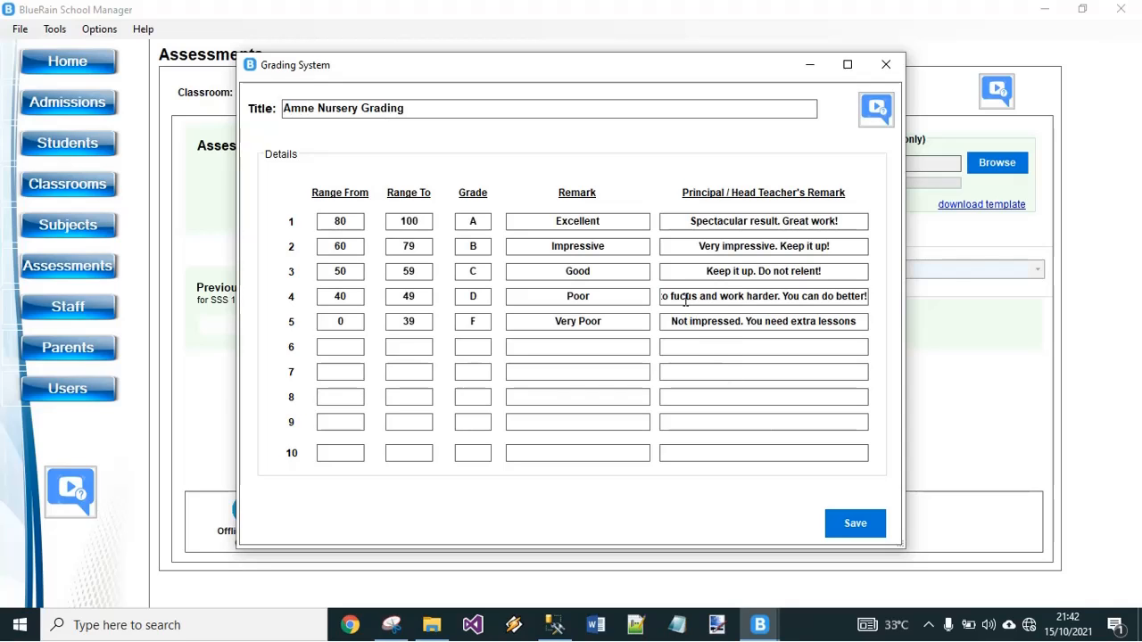
# Check the head teacher's remark for grade D, save the Amne Nursery Grading system, and close its form.
pyautogui.moveTo(682, 297); pyautogui.dragTo(729, 297)
pyautogui.click(738, 319)
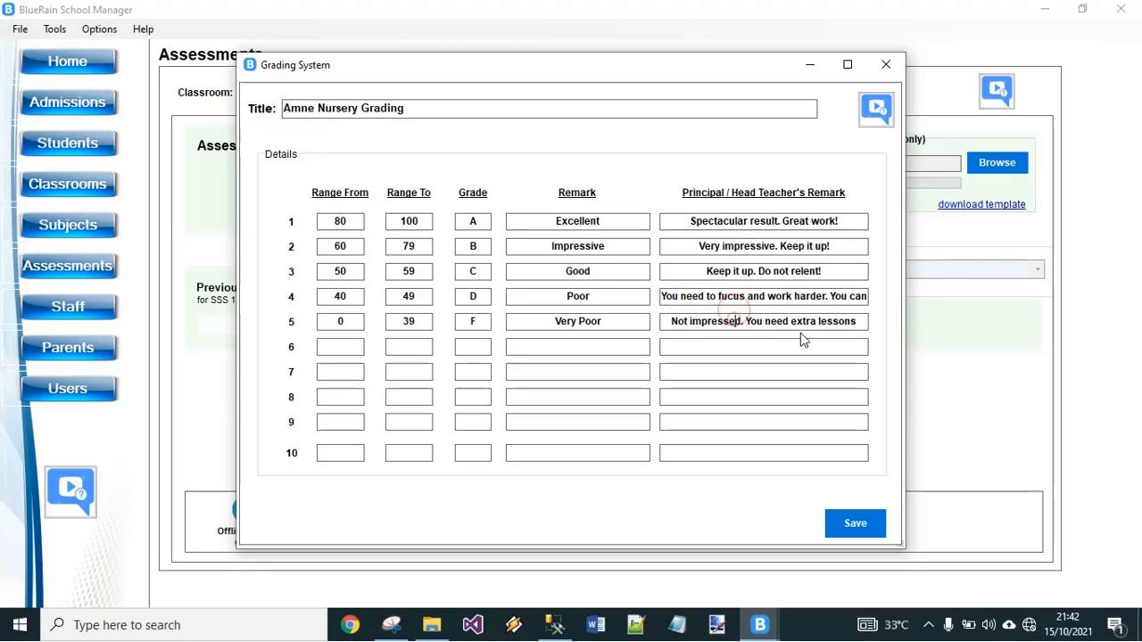
pyautogui.click(870, 524)
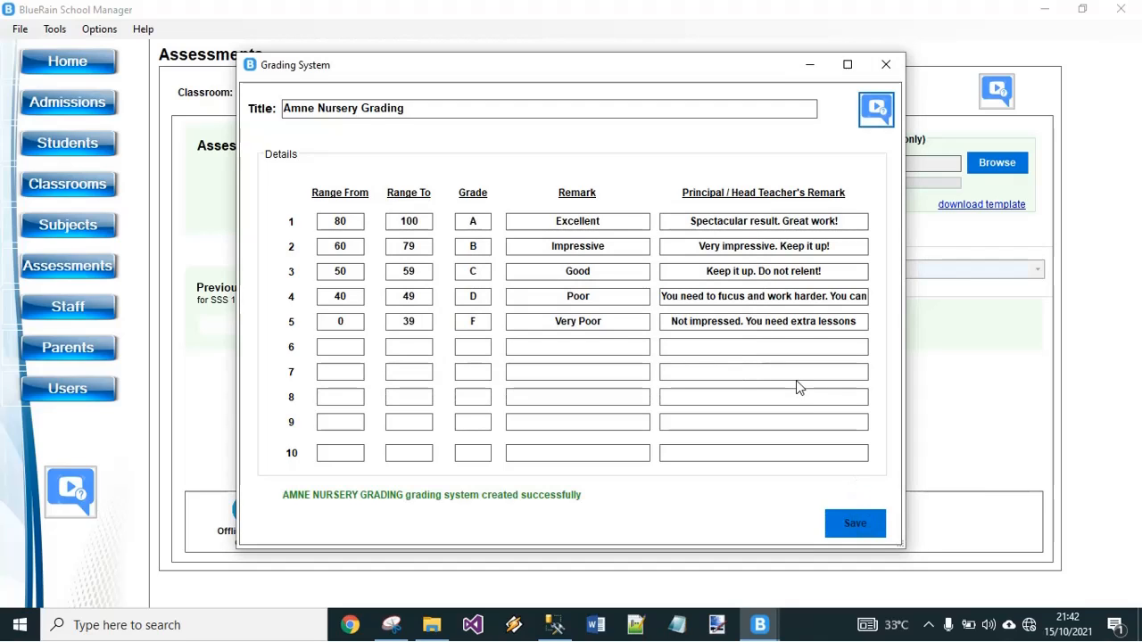
pyautogui.click(885, 65)
# Open the existing grading systems for editing, review the Amne Nursery Grading entry, and close the form.
pyautogui.click(99, 29)
pyautogui.moveTo(192, 147)
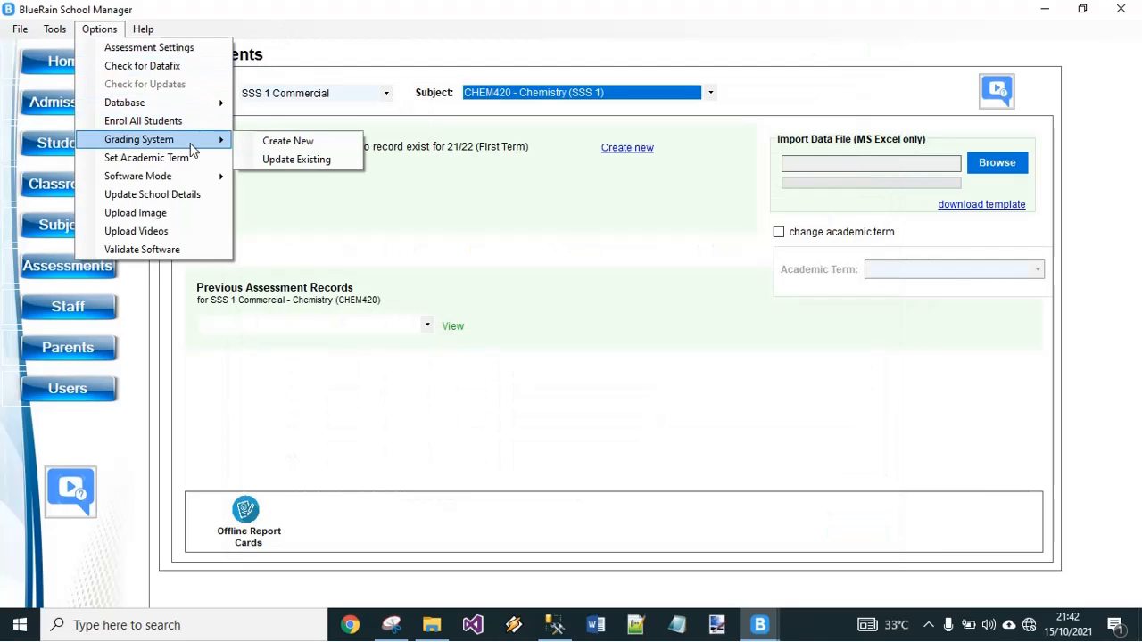
pyautogui.click(298, 160)
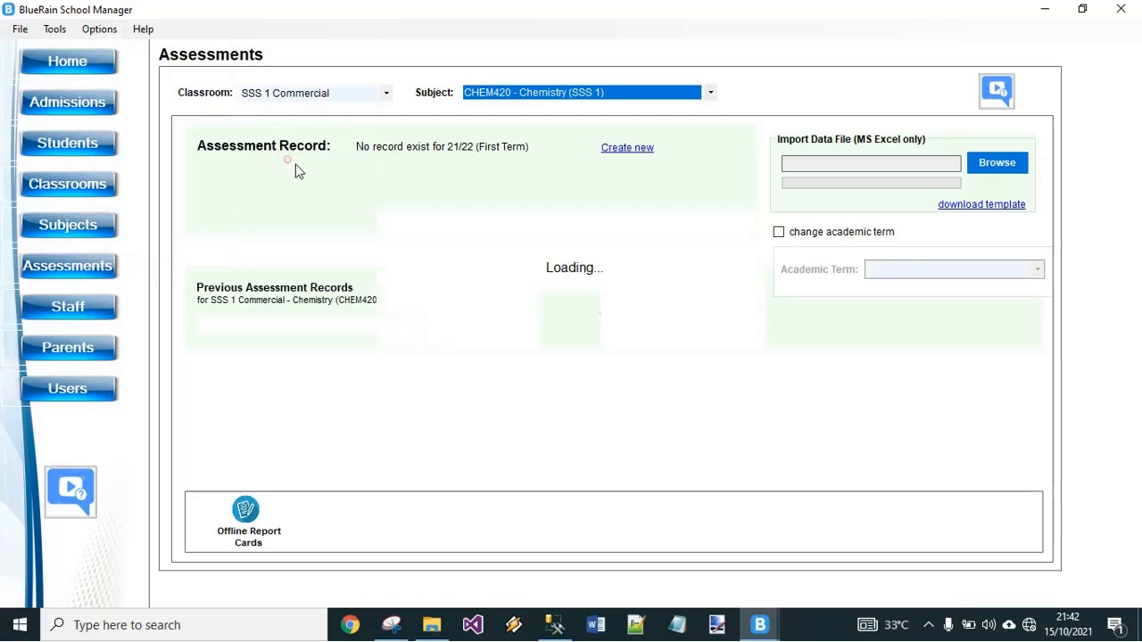
pyautogui.click(468, 125)
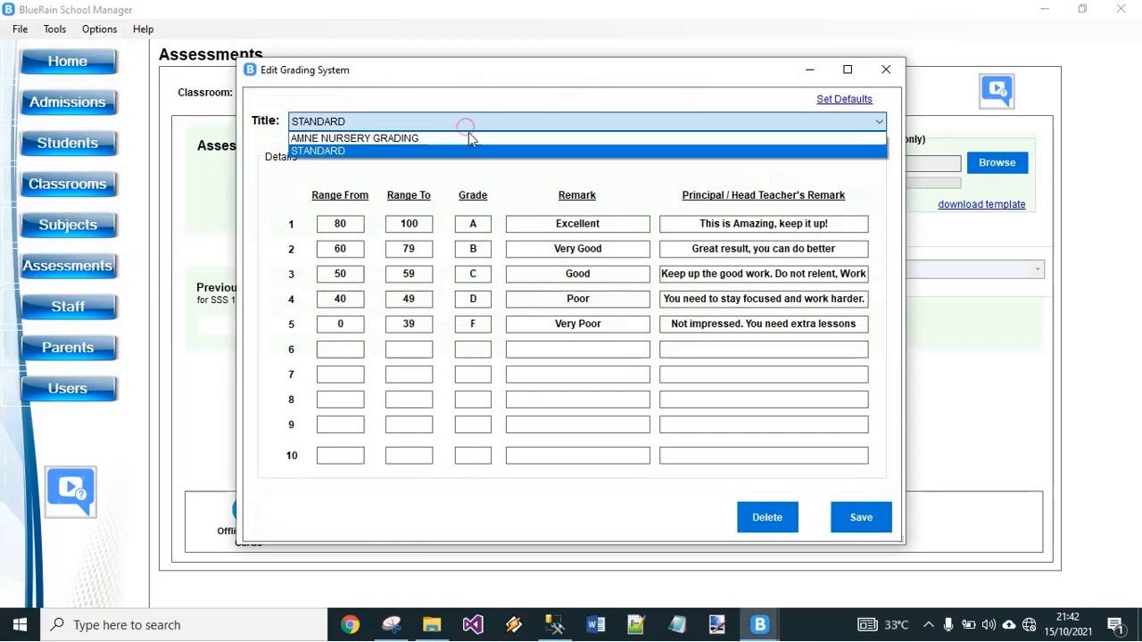
pyautogui.click(470, 139)
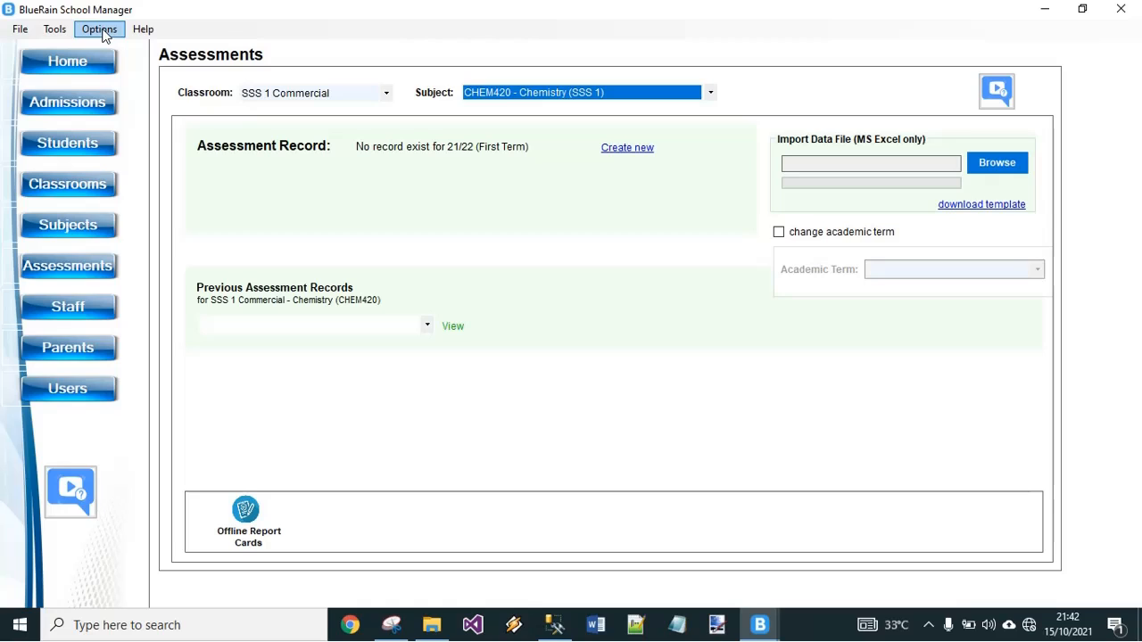
# Create and save grading system Amne Primary Grading with A+ 80–100 Excellent, B+ 60–79 Very Good, B- 50–59 Good, C 40–49 Pass, F 0–39 Fail.
pyautogui.click(101, 31)
pyautogui.moveTo(141, 142)
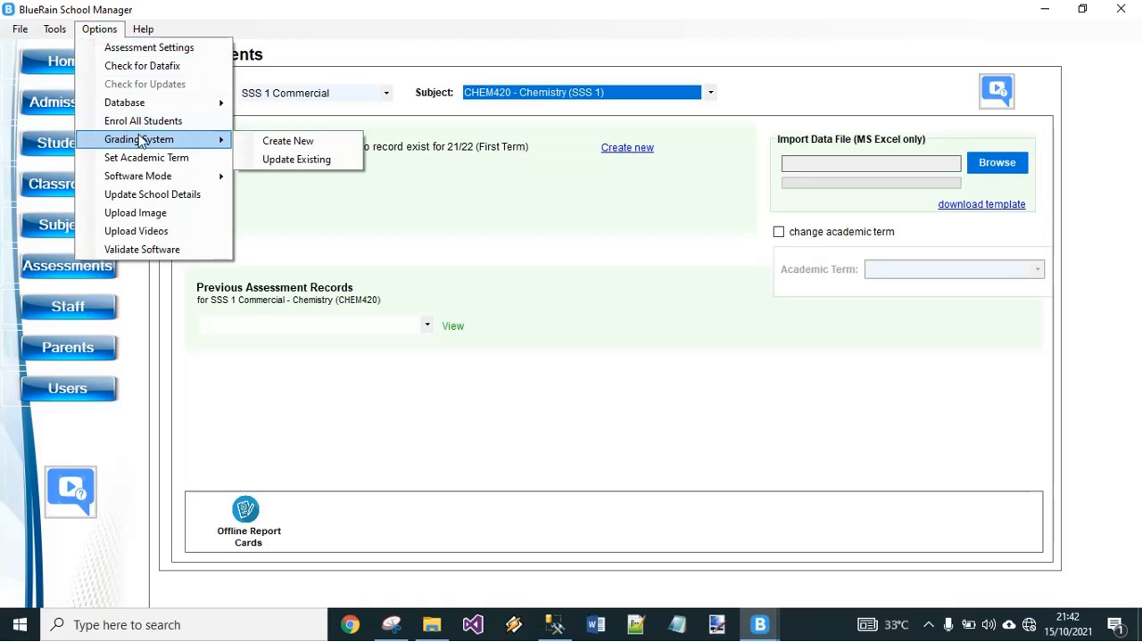
pyautogui.click(269, 142)
pyautogui.write('Amne Primary Grading')
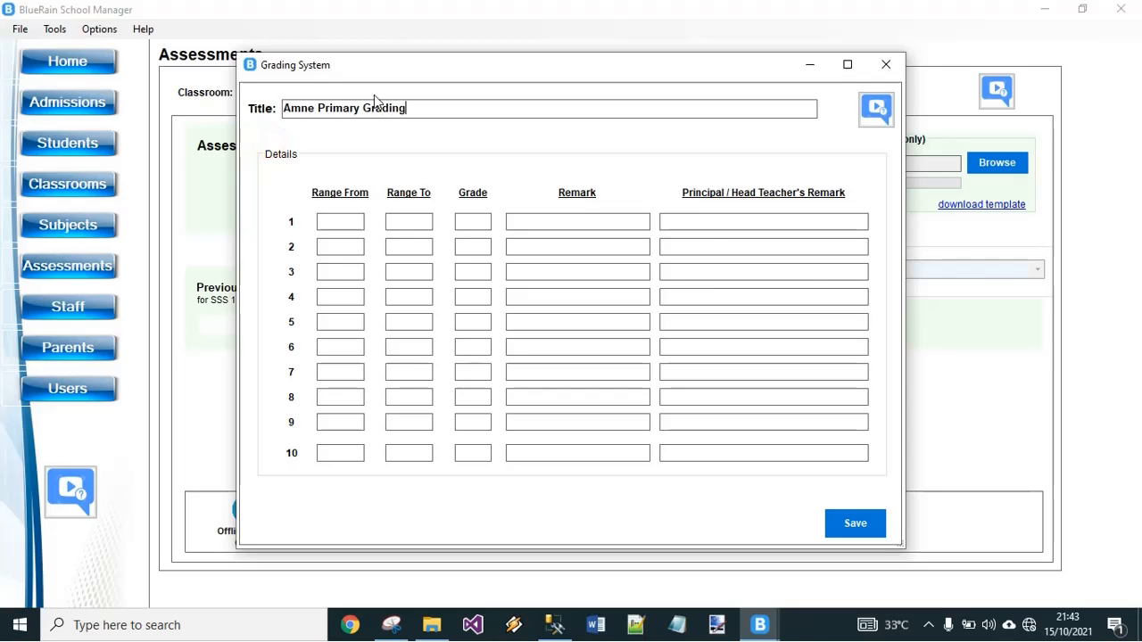
pyautogui.click(885, 64)
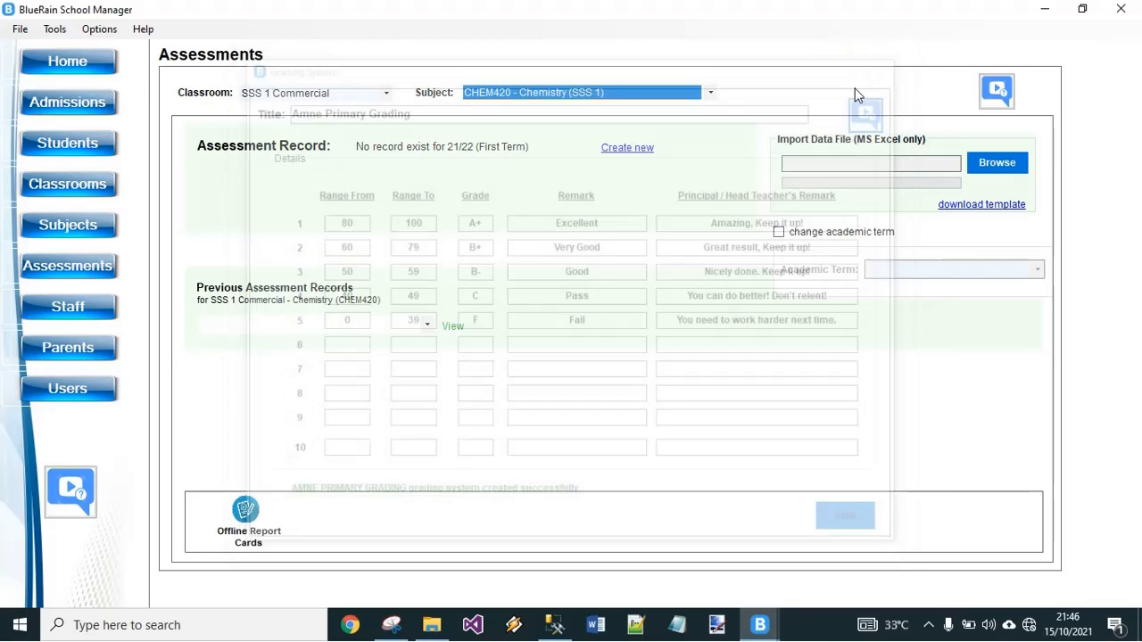
# Open the existing grading systems for editing, review the Amne Primary Grading ranges, grades and remarks, and close the form.
pyautogui.click(99, 28)
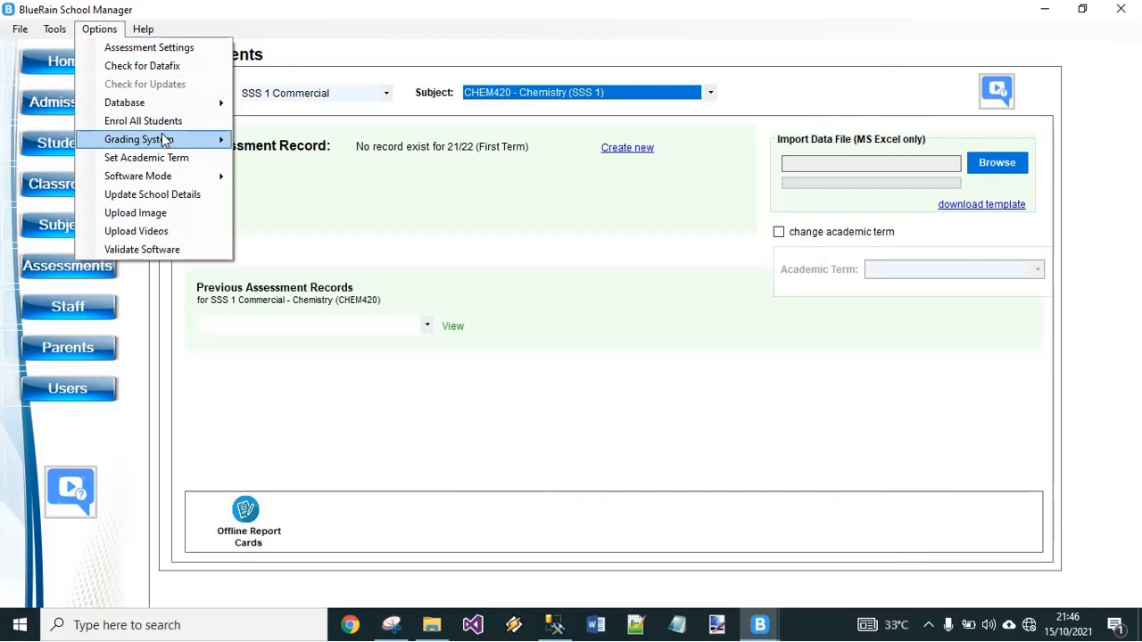
pyautogui.moveTo(161, 135)
pyautogui.click(276, 157)
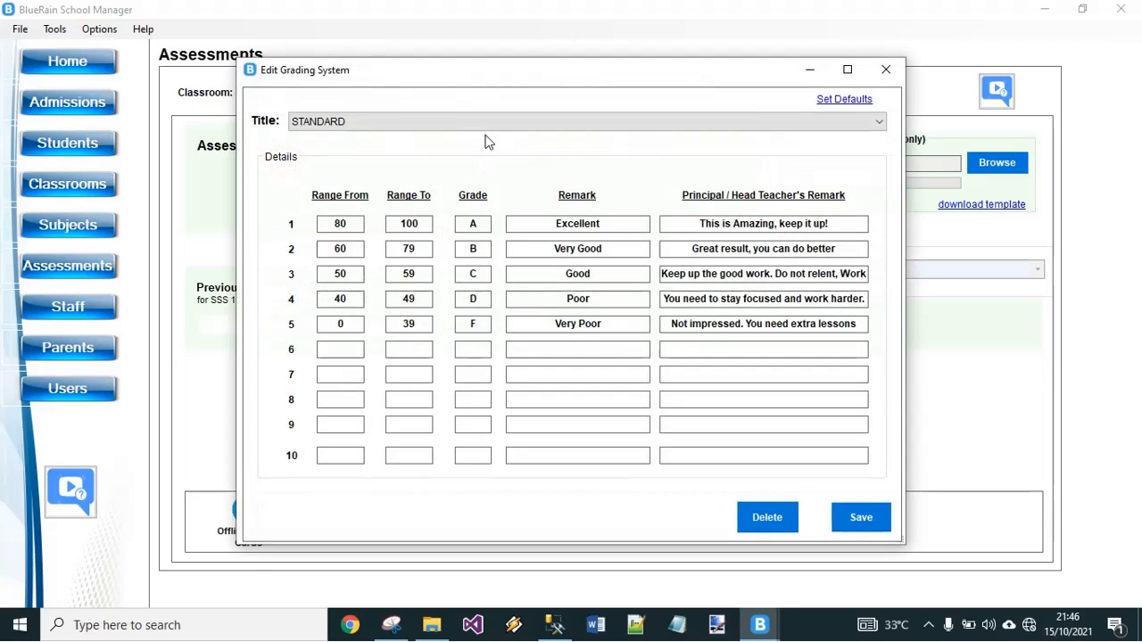
pyautogui.click(486, 121)
pyautogui.click(480, 153)
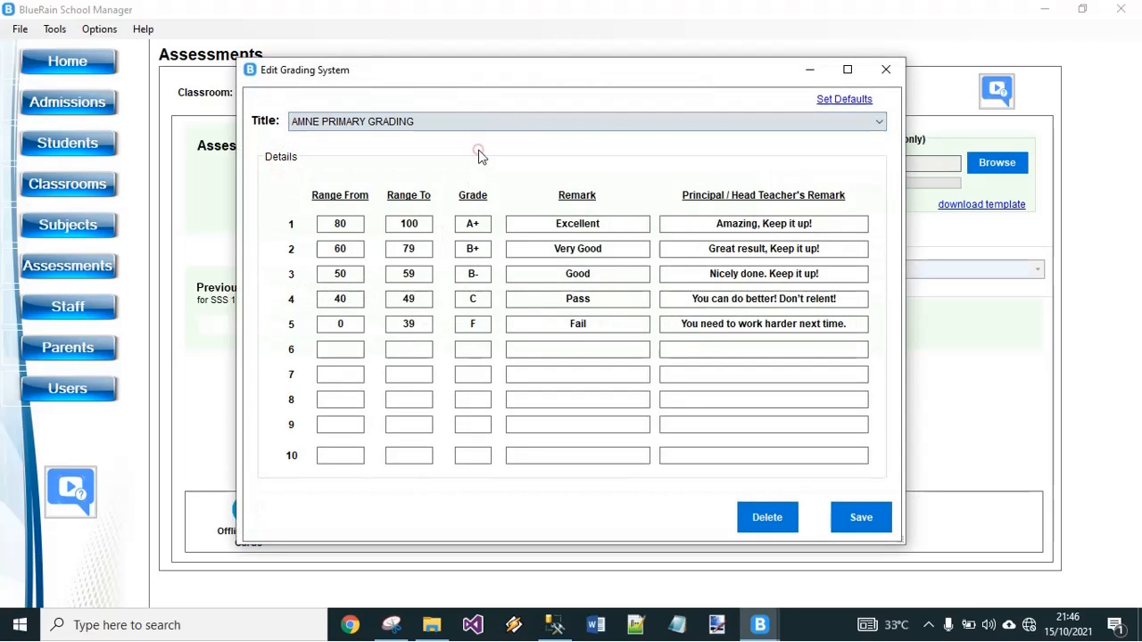
pyautogui.click(885, 70)
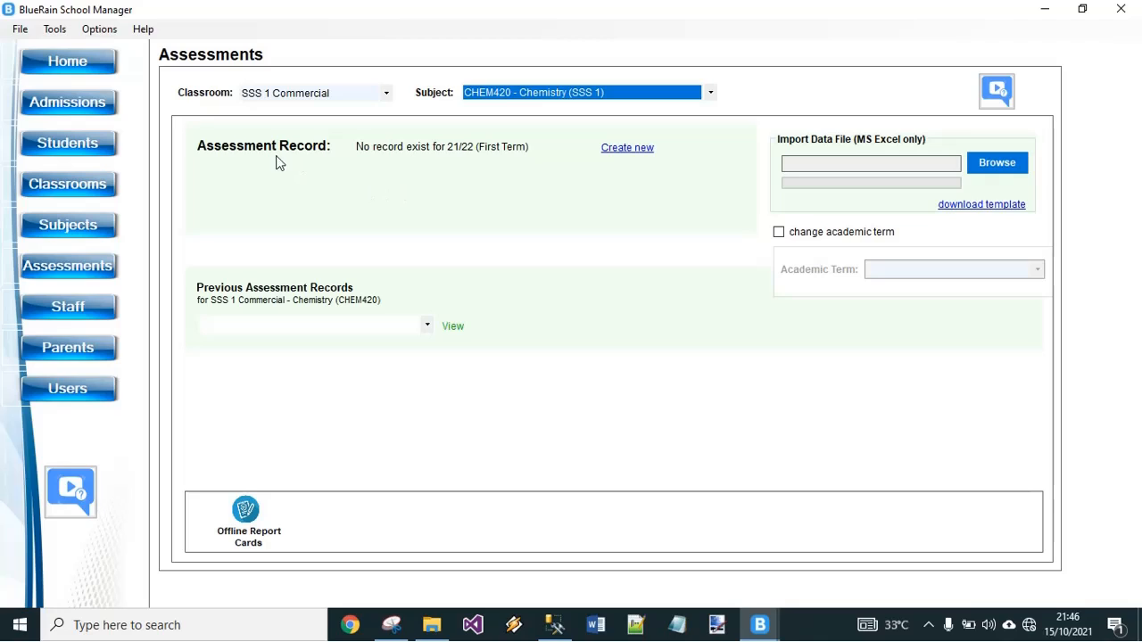
# Assign the Amne Nursery Grading system to the Nursery group in the Assessment Settings and save.
pyautogui.click(114, 32)
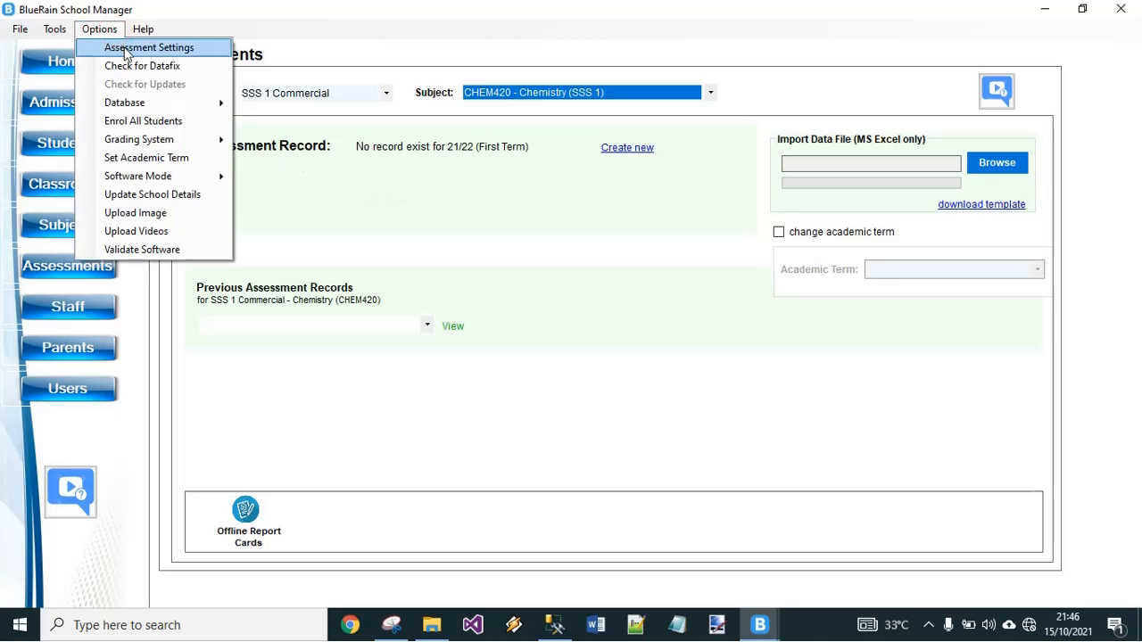
pyautogui.click(125, 52)
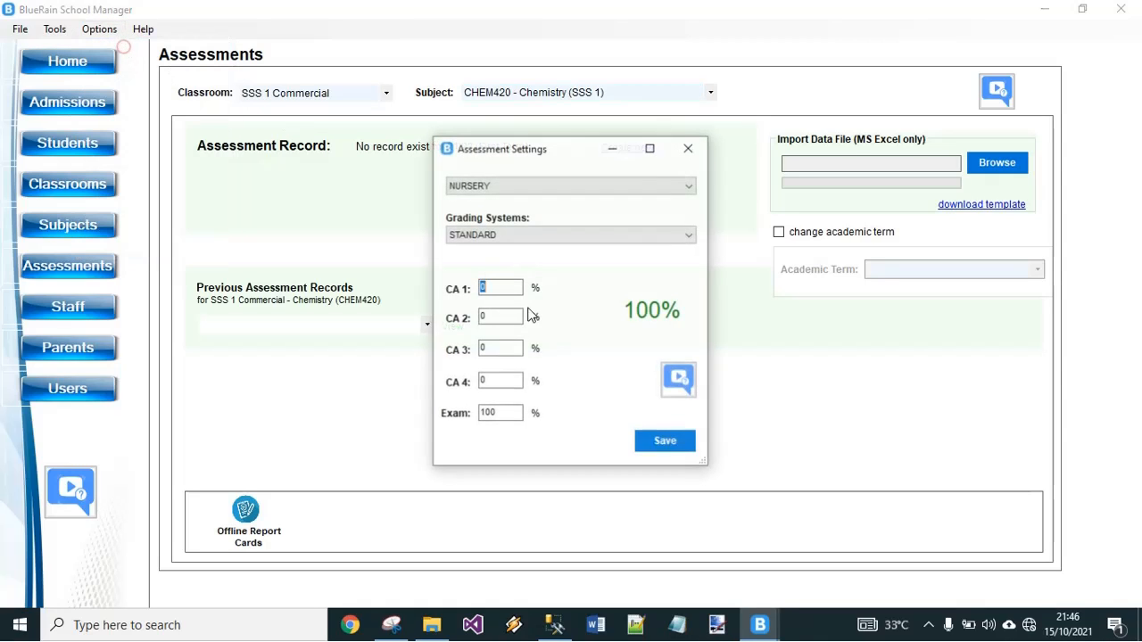
pyautogui.click(548, 194)
pyautogui.click(545, 198)
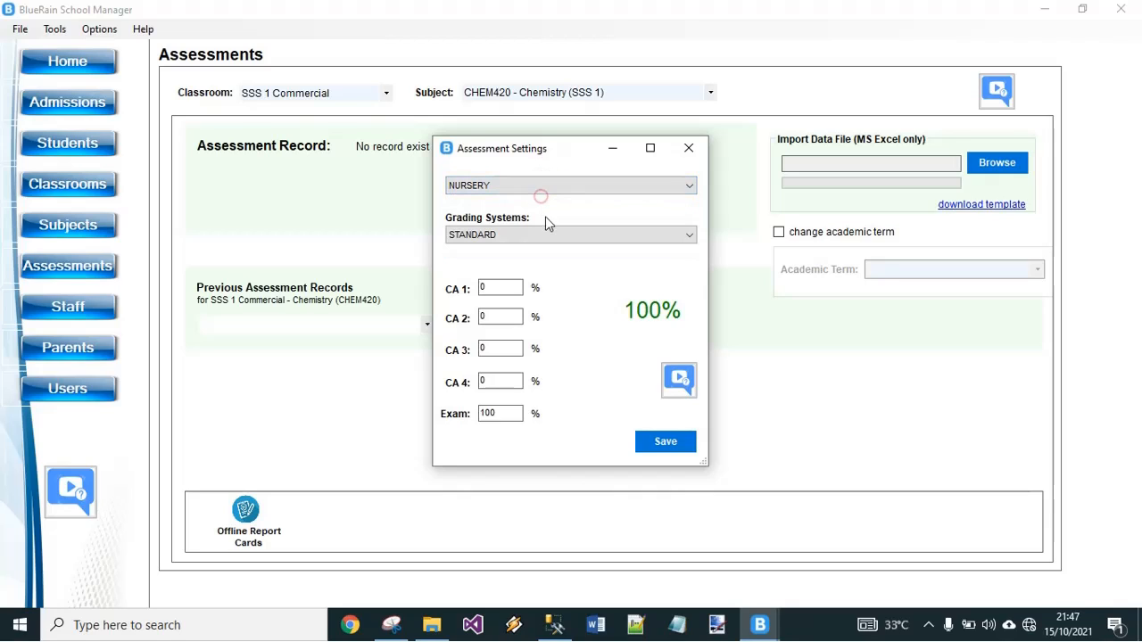
pyautogui.click(545, 233)
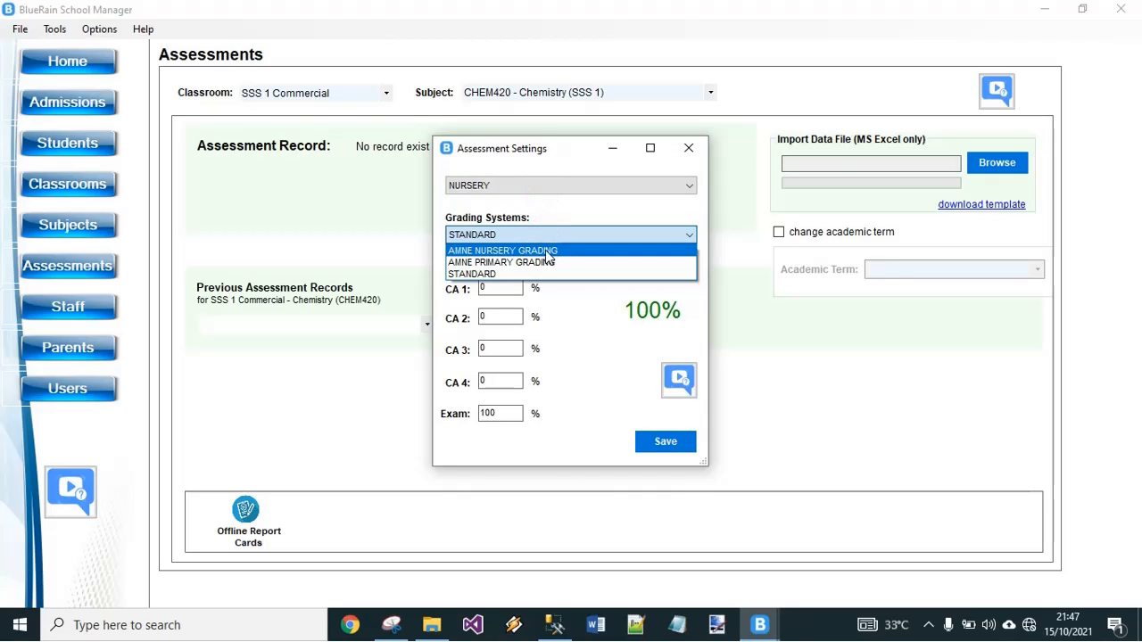
pyautogui.click(529, 252)
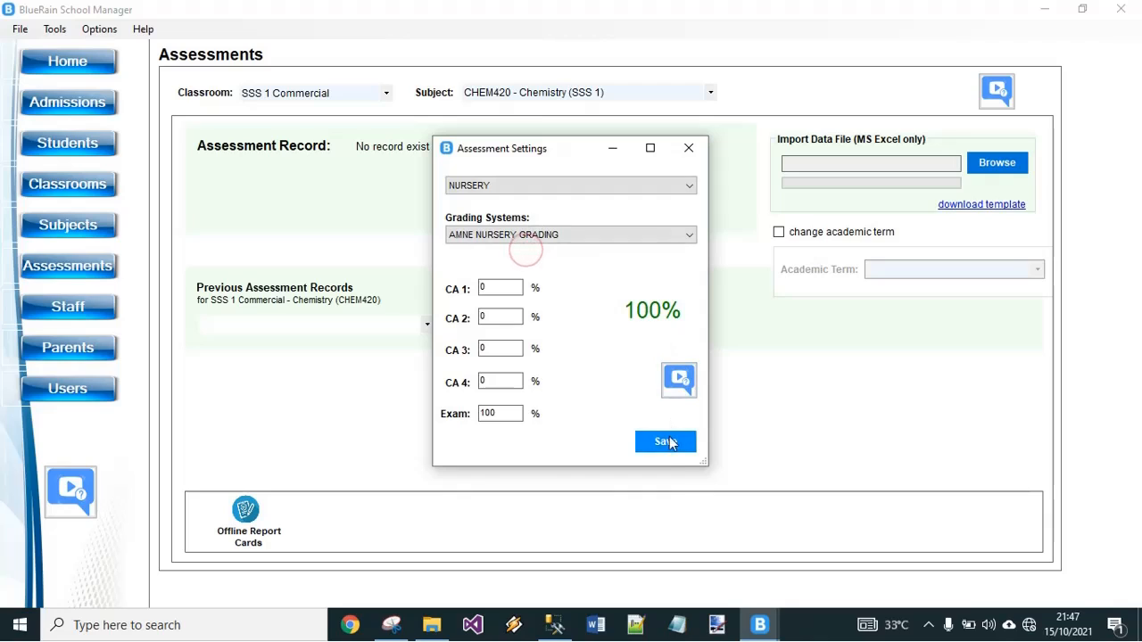
pyautogui.click(666, 444)
# Assign the Amne Primary Grading system to the Primary group, save it, and look through the remaining groups.
pyautogui.click(560, 188)
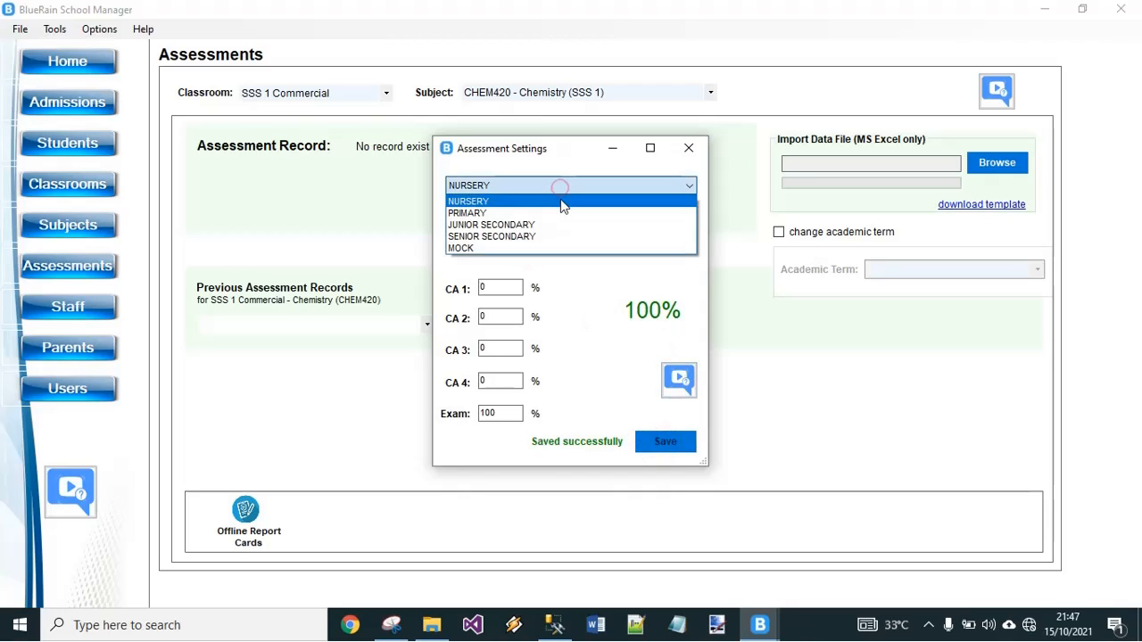
pyautogui.click(558, 211)
pyautogui.click(561, 236)
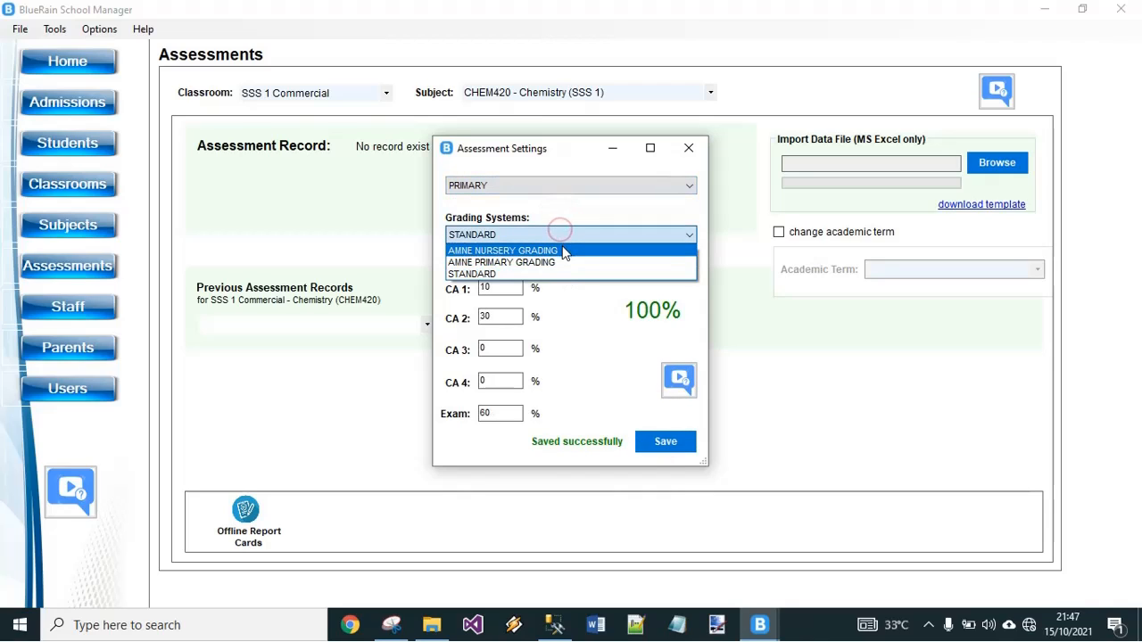
pyautogui.click(561, 258)
pyautogui.click(668, 440)
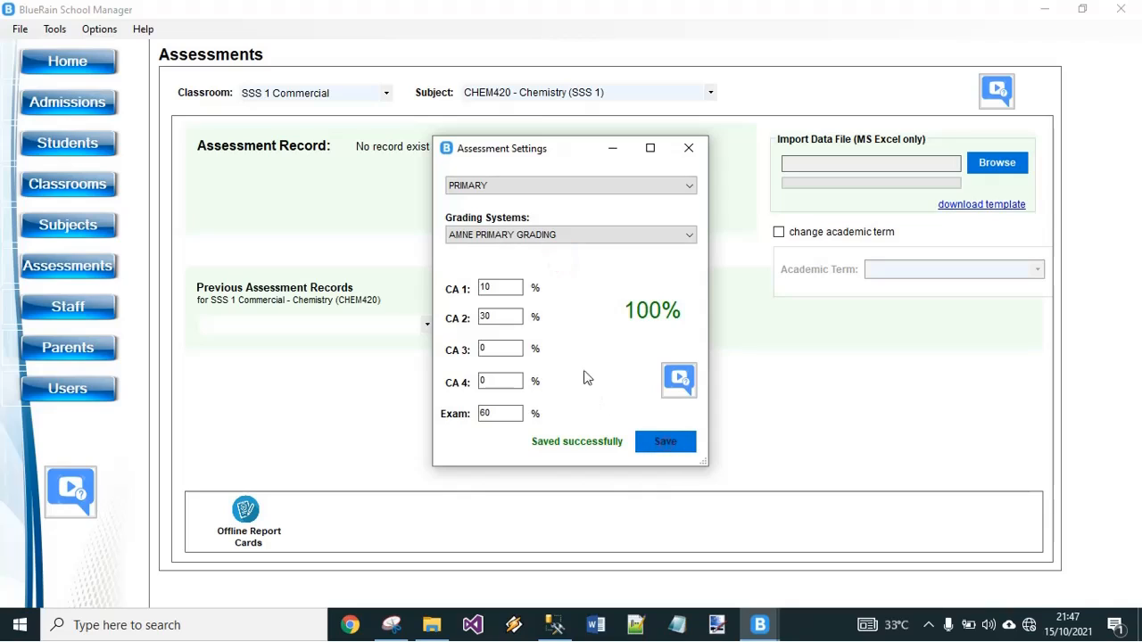
pyautogui.click(549, 189)
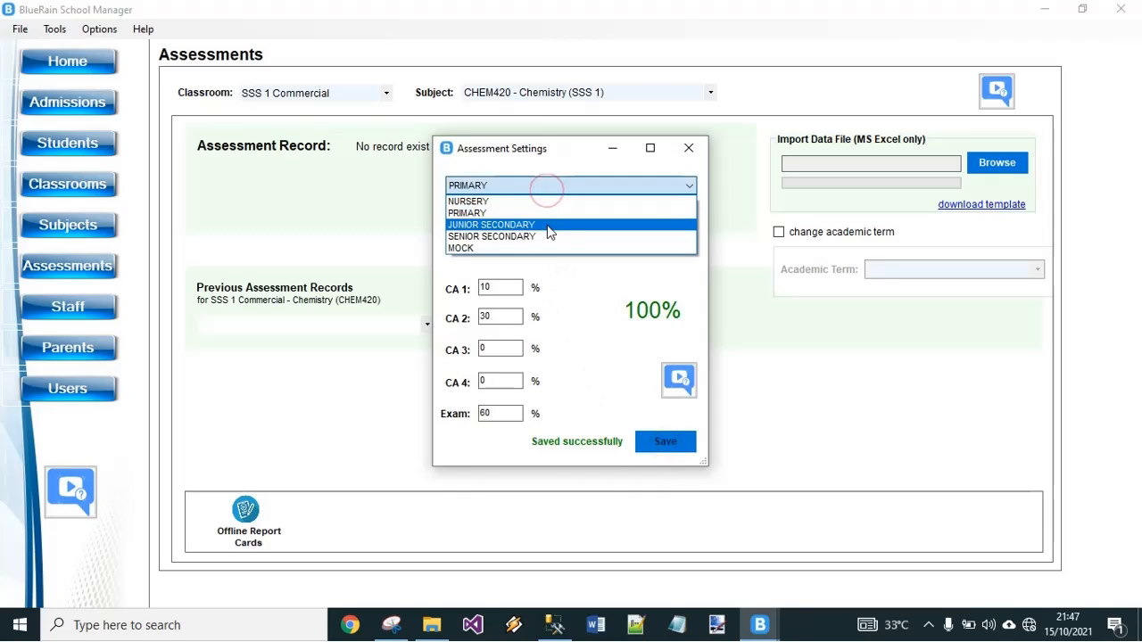
pyautogui.click(571, 294)
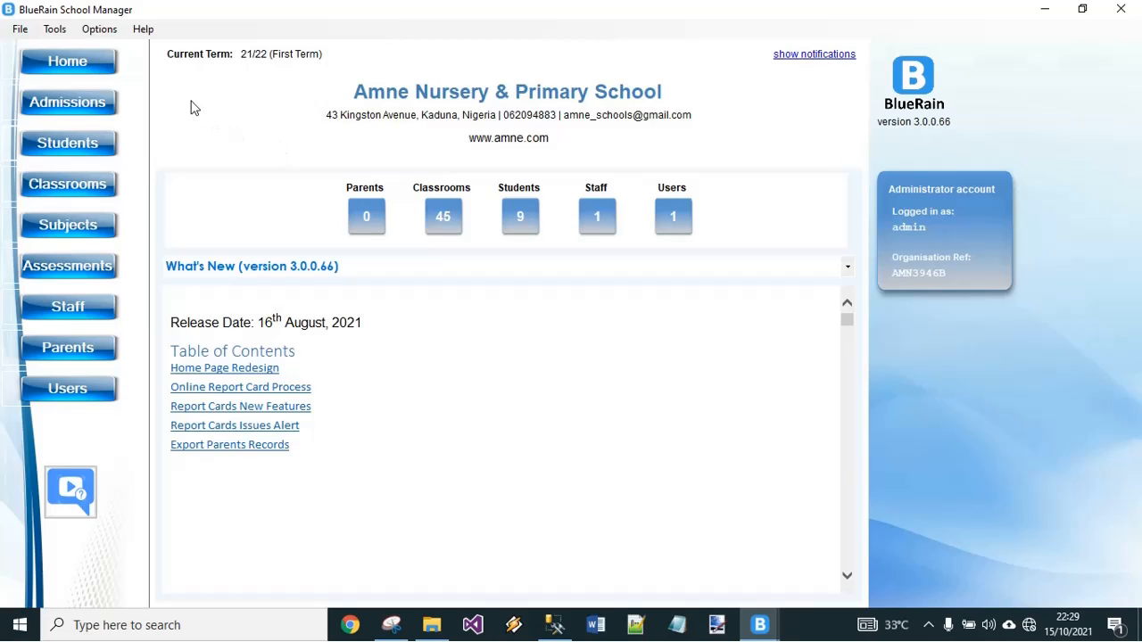
# Upload LOGO.png from the U3TECH images folder as the school's logo and save it.
pyautogui.click(100, 29)
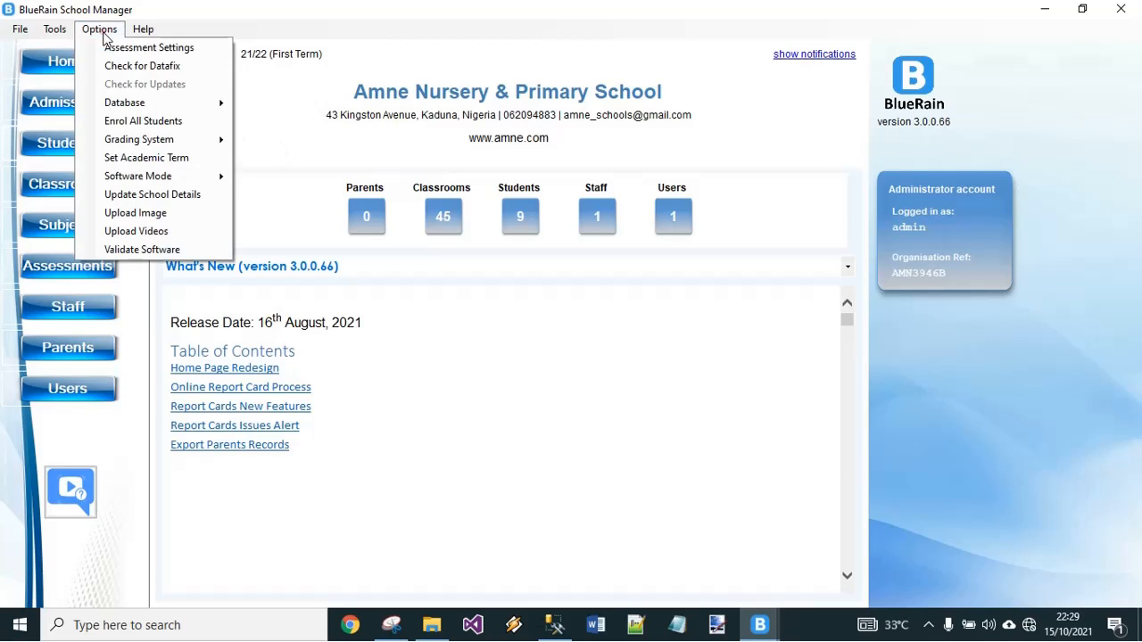
pyautogui.click(147, 221)
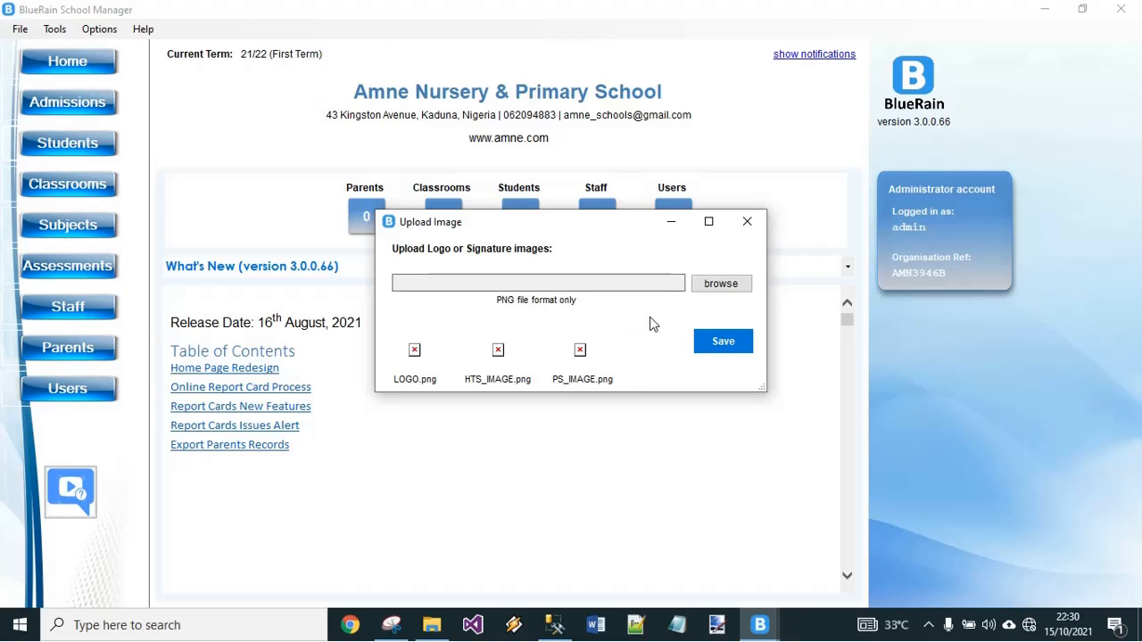
pyautogui.click(719, 287)
pyautogui.click(708, 415)
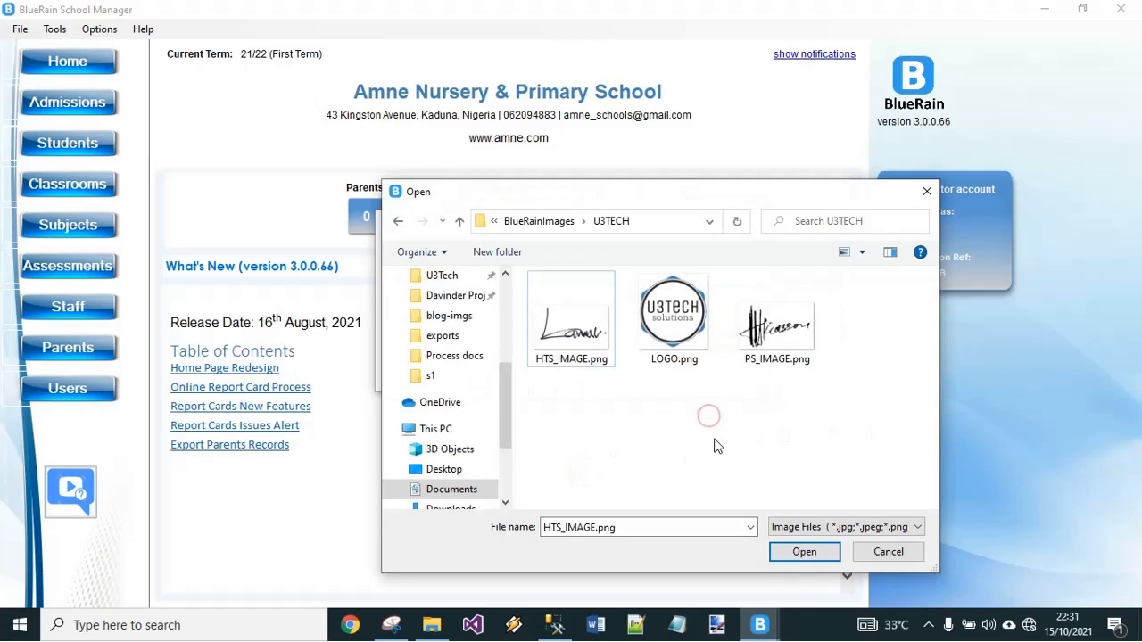
pyautogui.doubleClick(691, 331)
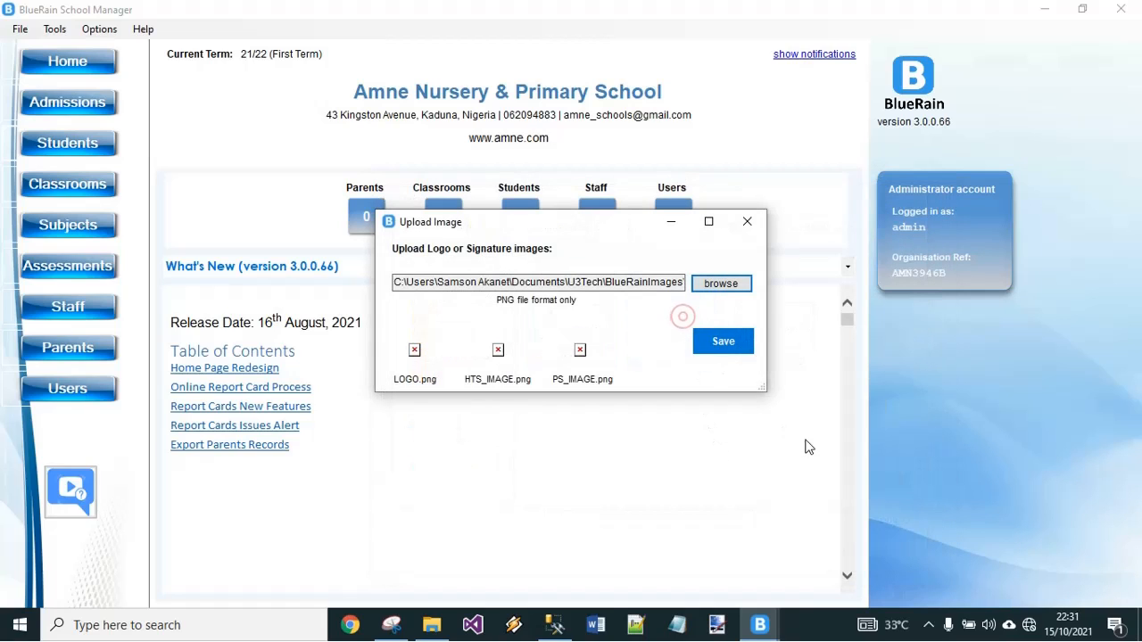
pyautogui.click(722, 341)
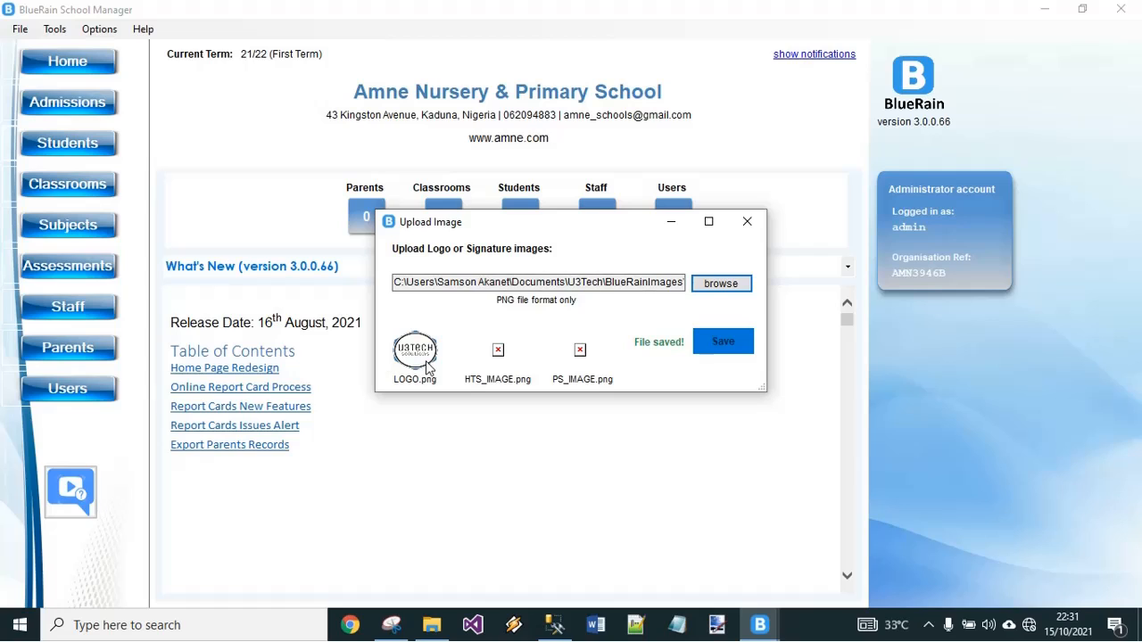
# Upload the signature image HTS_IMAGE.png from the U3TECH folder and save it.
pyautogui.click(716, 283)
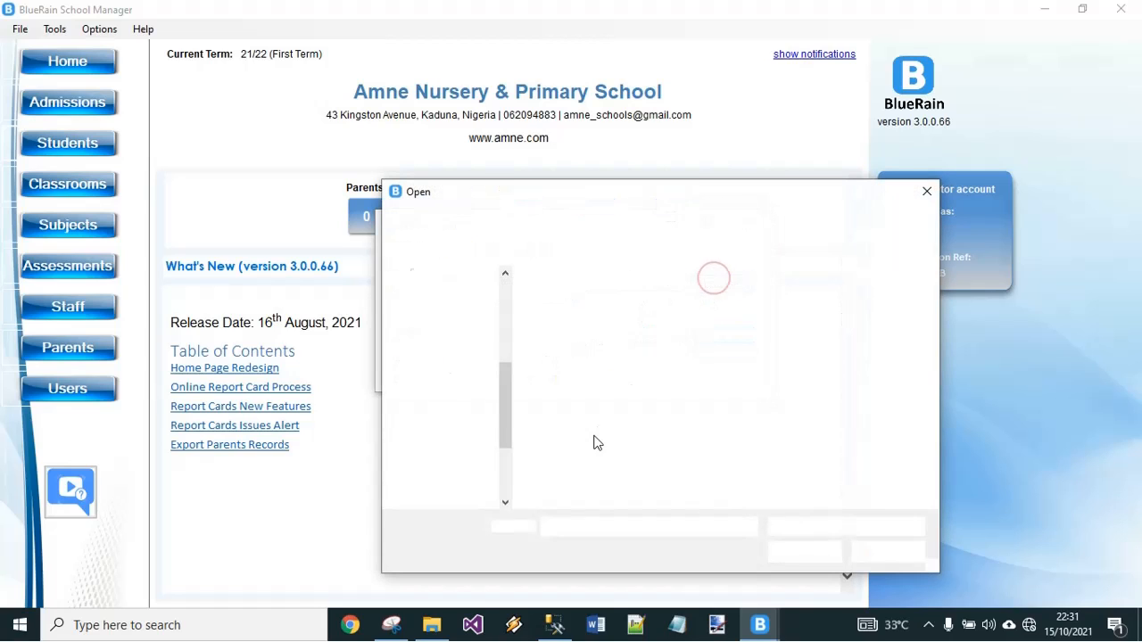
pyautogui.doubleClick(571, 332)
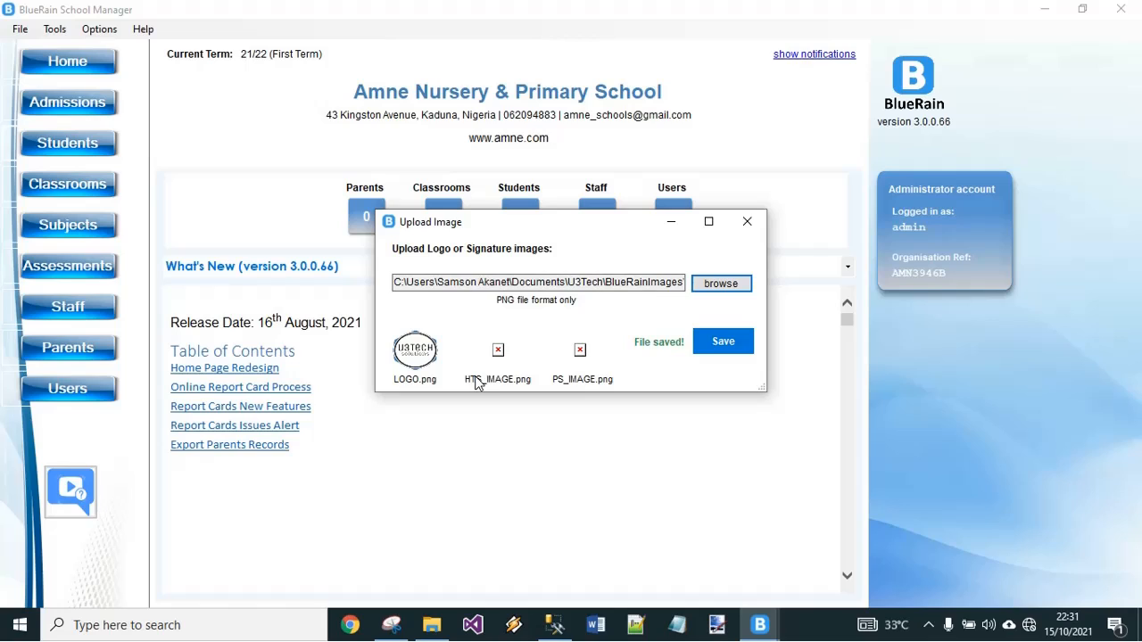
pyautogui.click(713, 355)
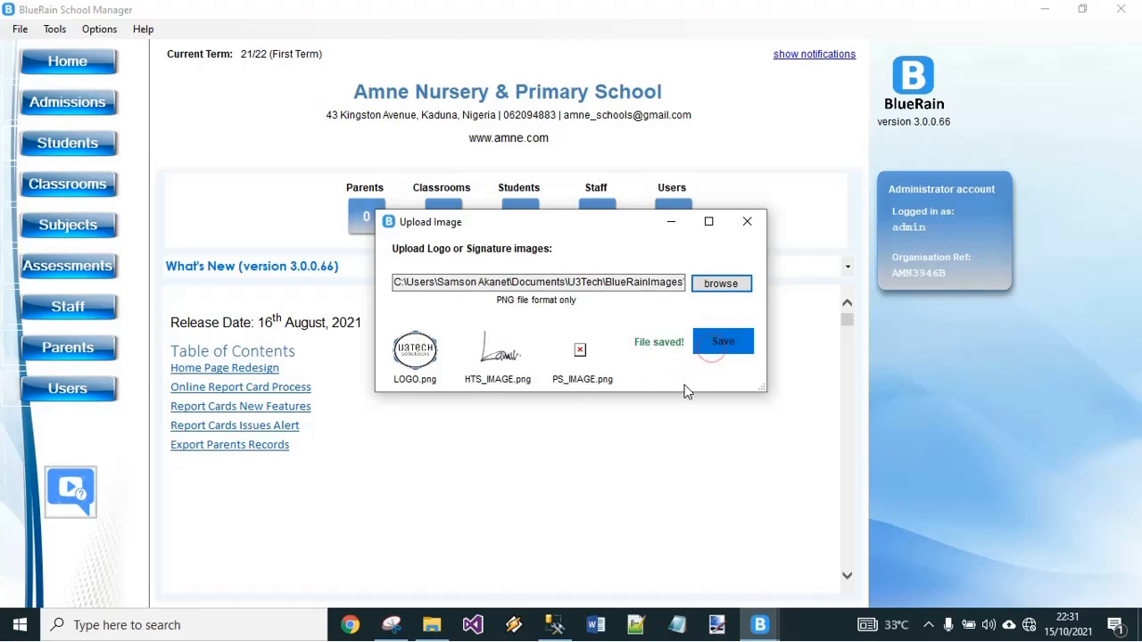
# Upload the signature image PS_IMAGE.png from the U3TECH folder, save it, and close the image upload form.
pyautogui.click(718, 286)
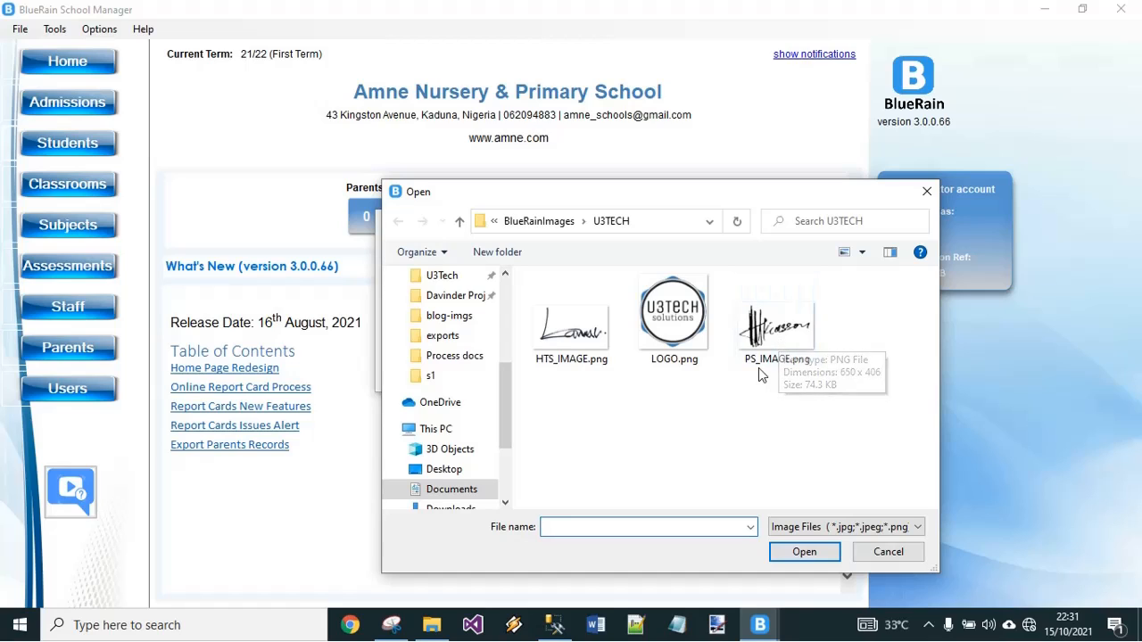
pyautogui.doubleClick(791, 332)
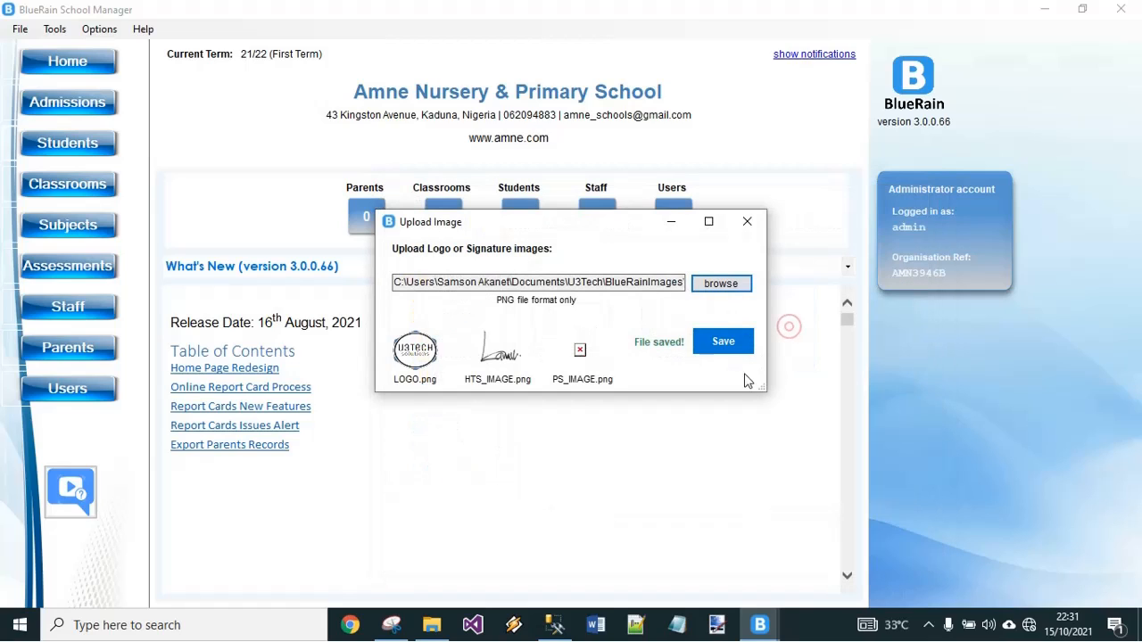
pyautogui.click(724, 344)
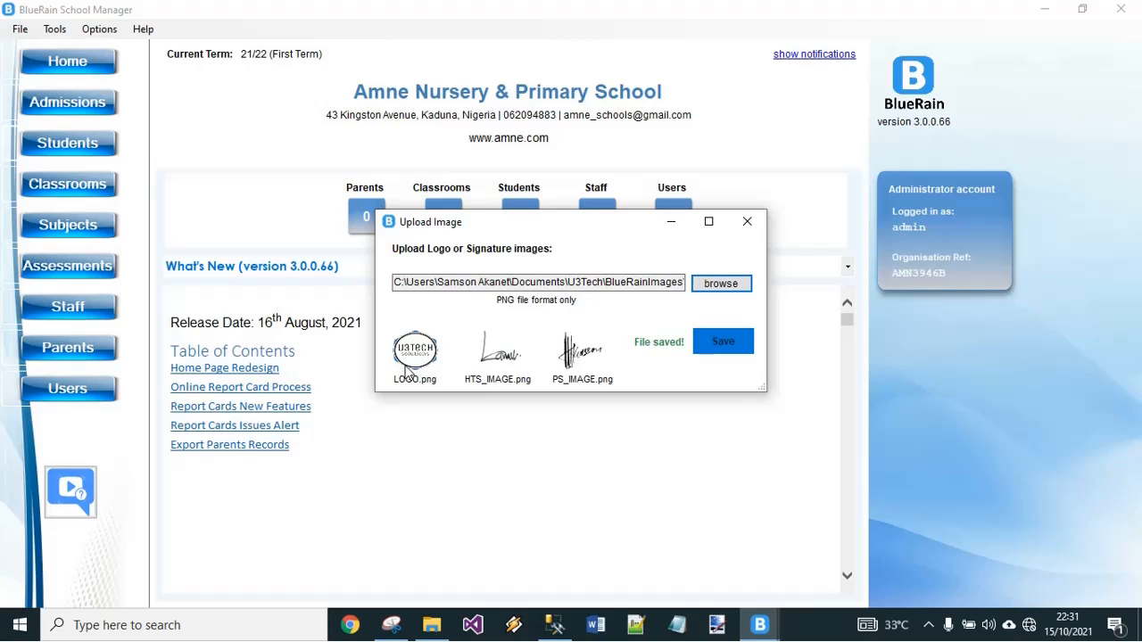
pyautogui.click(745, 227)
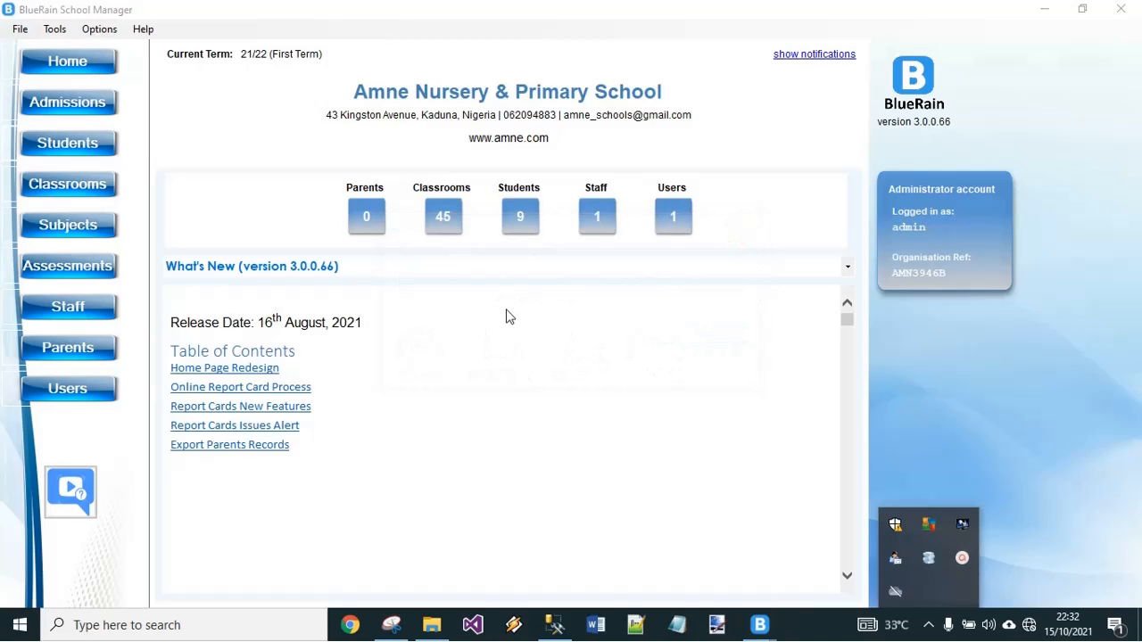